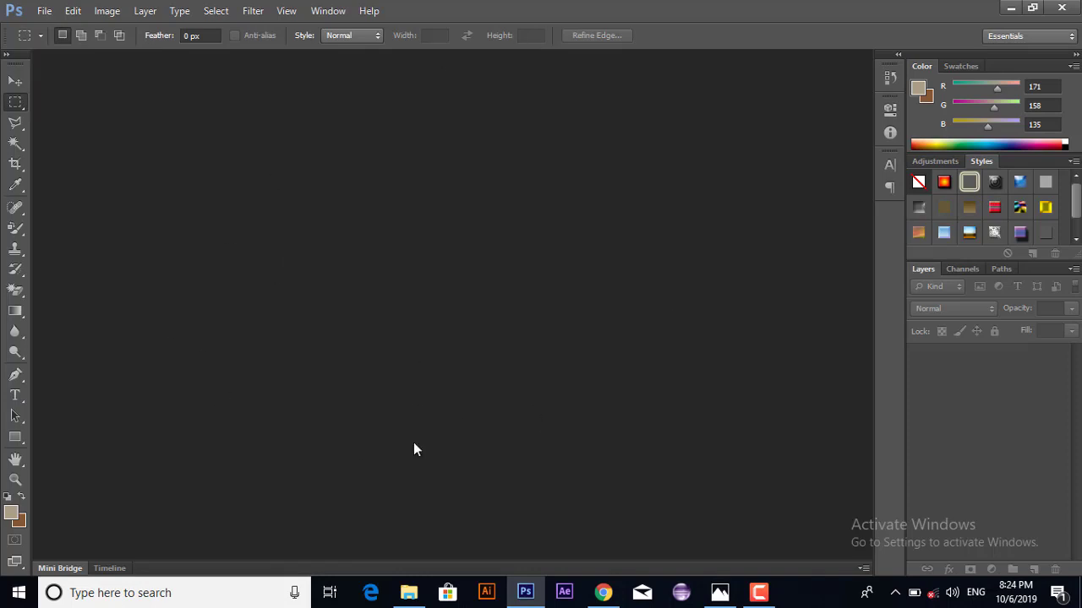
# Step: Review the exercise instructions in the Chrome handout and the finished brochure in the Sample.jpg reference image
pyautogui.click(603, 592)
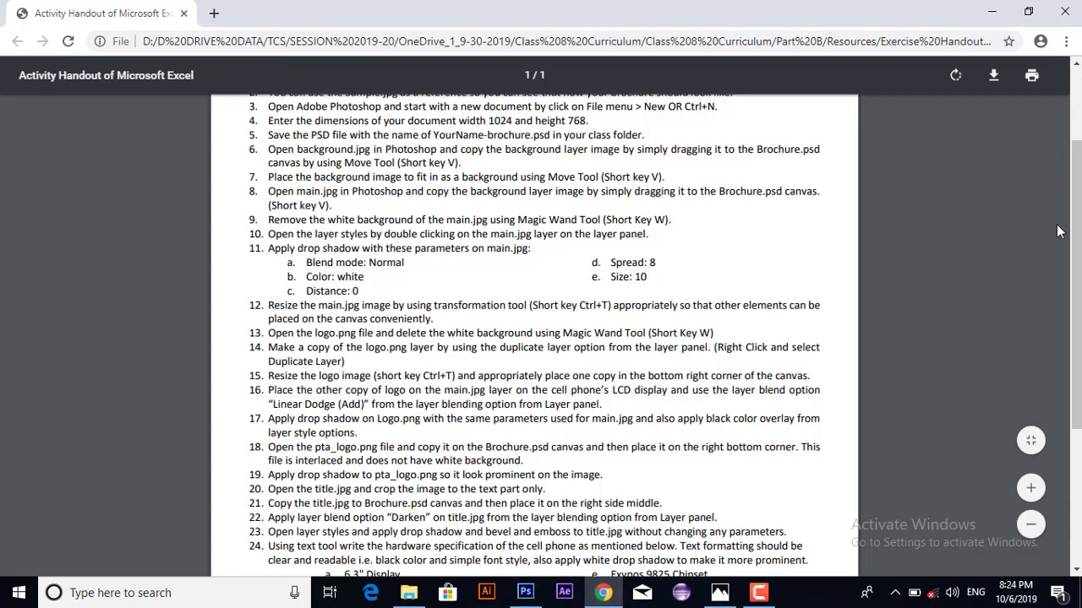
pyautogui.moveTo(1073, 239)
pyautogui.mouseDown()
pyautogui.moveTo(1069, 218)
pyautogui.moveTo(1068, 252)
pyautogui.mouseUp()
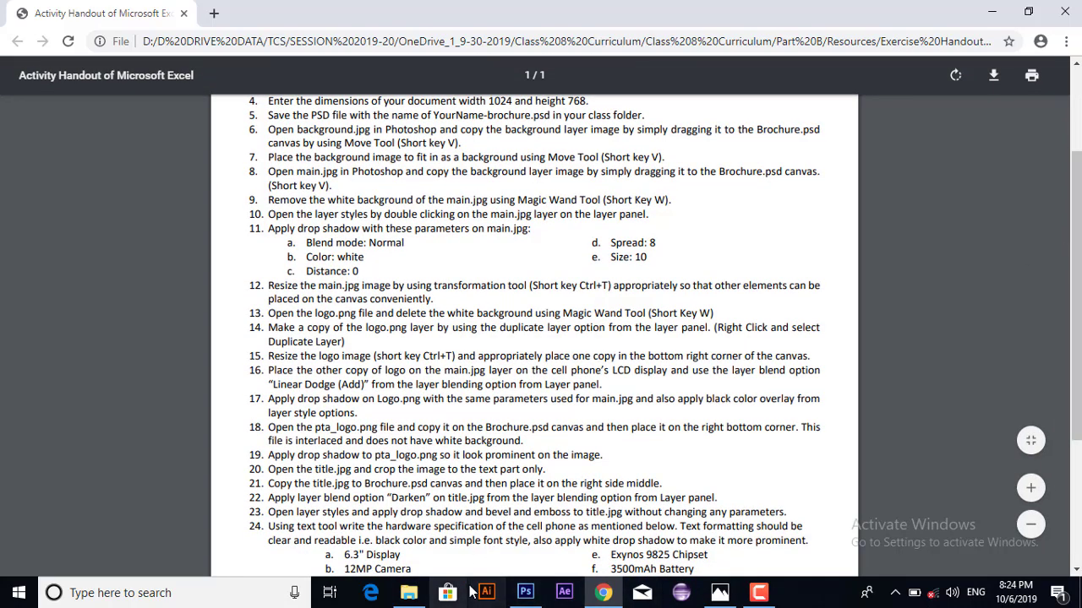
pyautogui.click(719, 595)
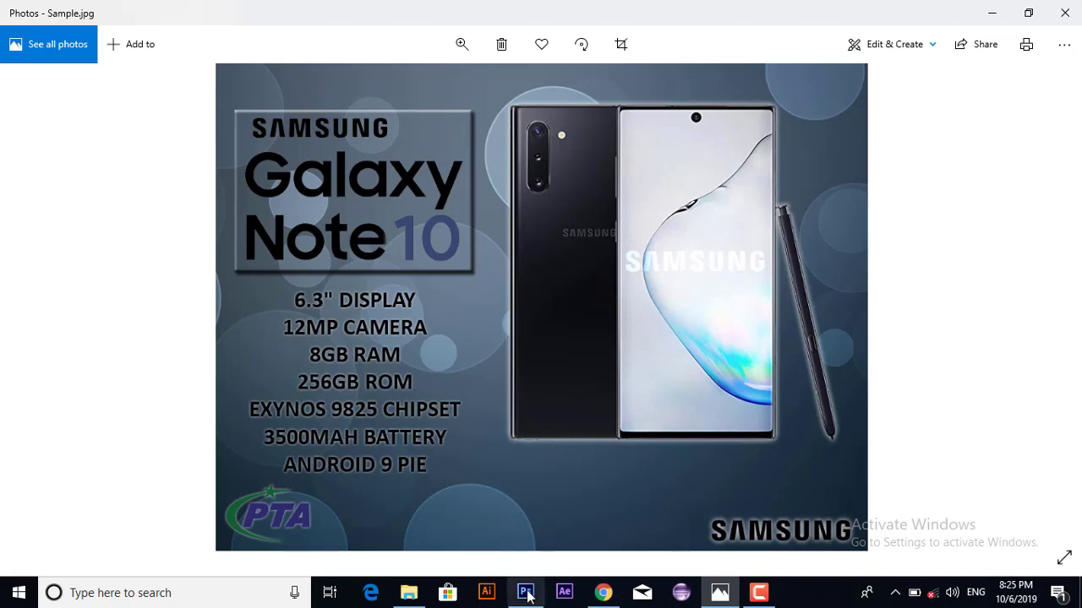
pyautogui.click(409, 592)
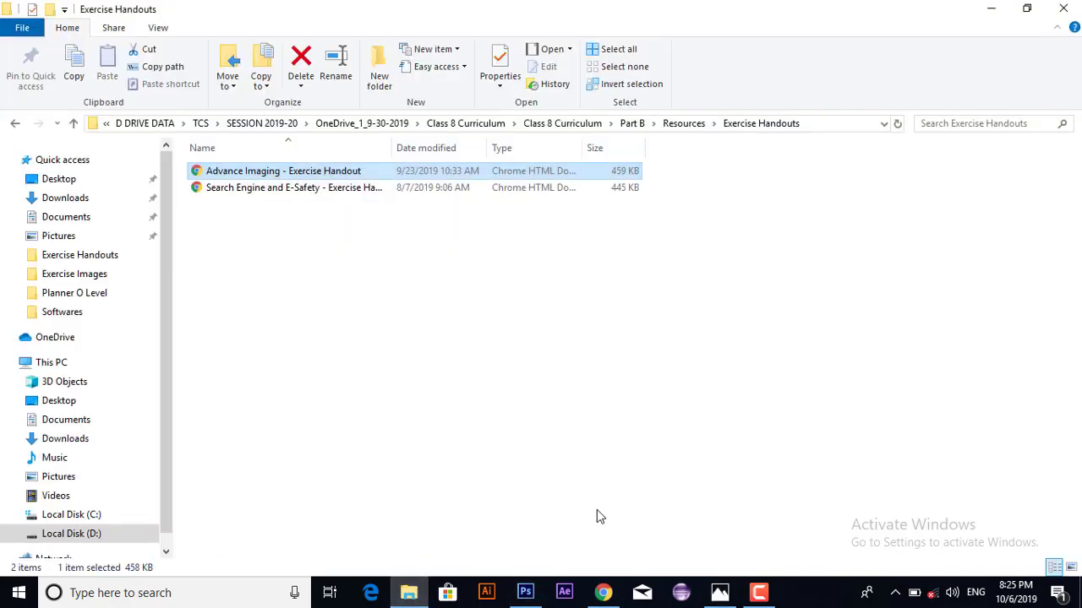
pyautogui.click(603, 593)
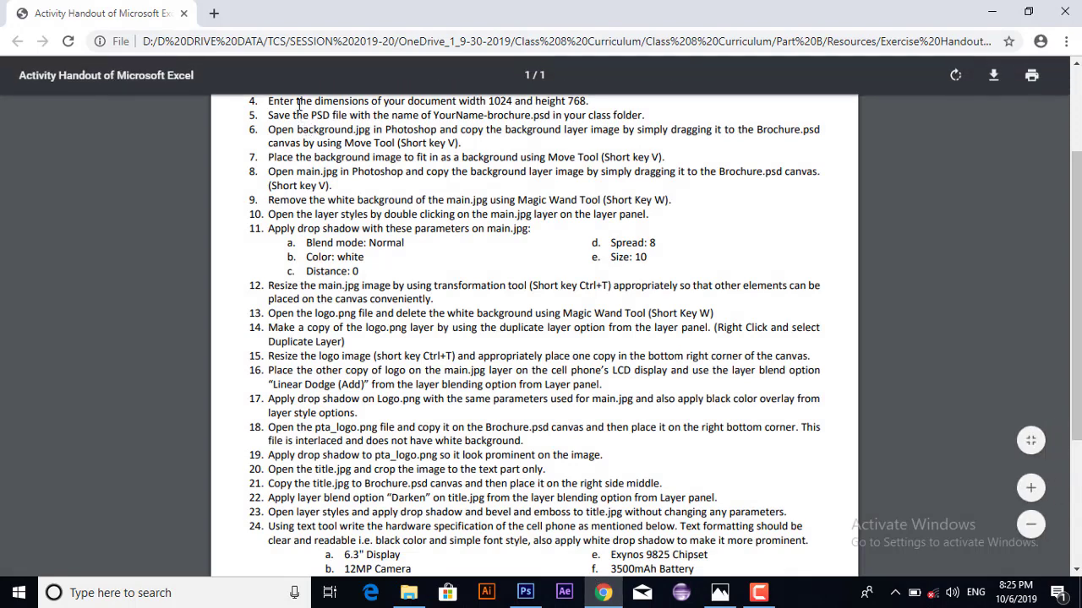
pyautogui.moveTo(1078, 279); pyautogui.dragTo(1078, 273)
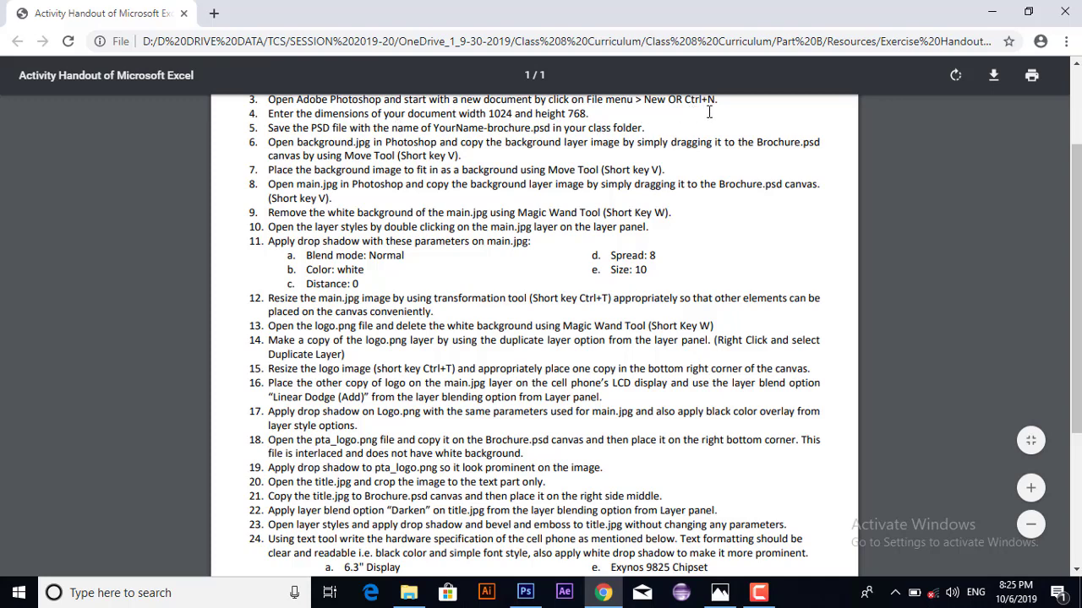
# Step: Start a new Photoshop document 1024 pixels wide and 768 pixels high, checking the dimensions against the handout
pyautogui.click(525, 593)
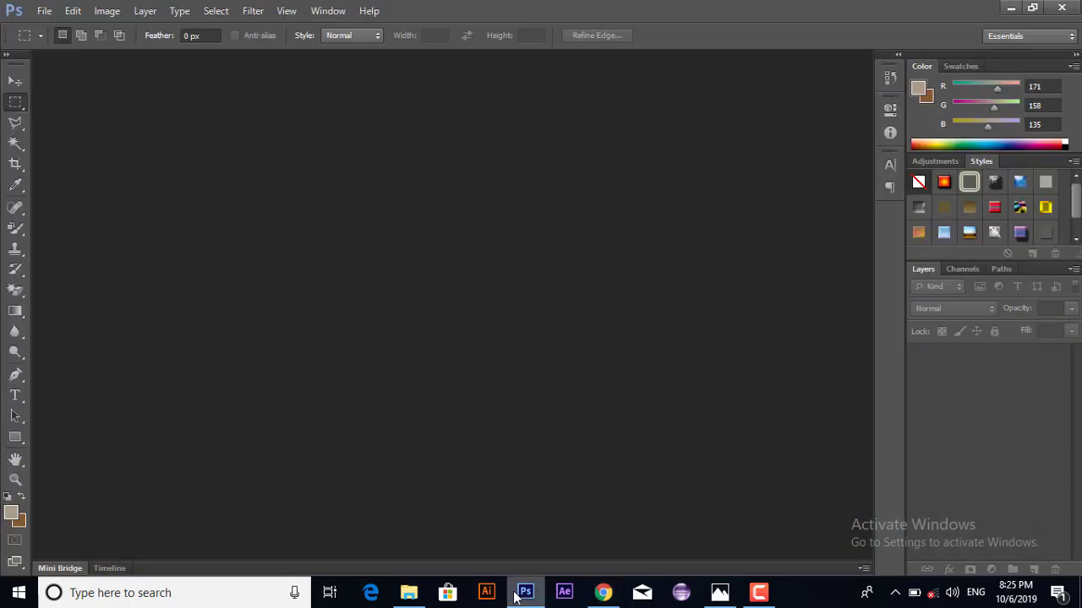
pyautogui.click(44, 11)
pyautogui.click(64, 30)
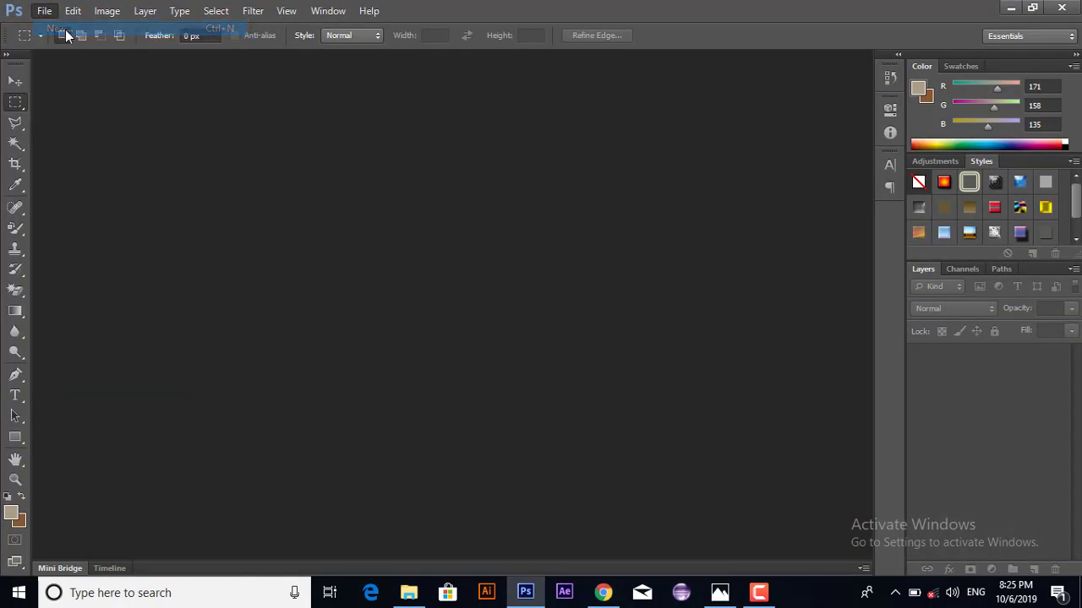
pyautogui.click(603, 594)
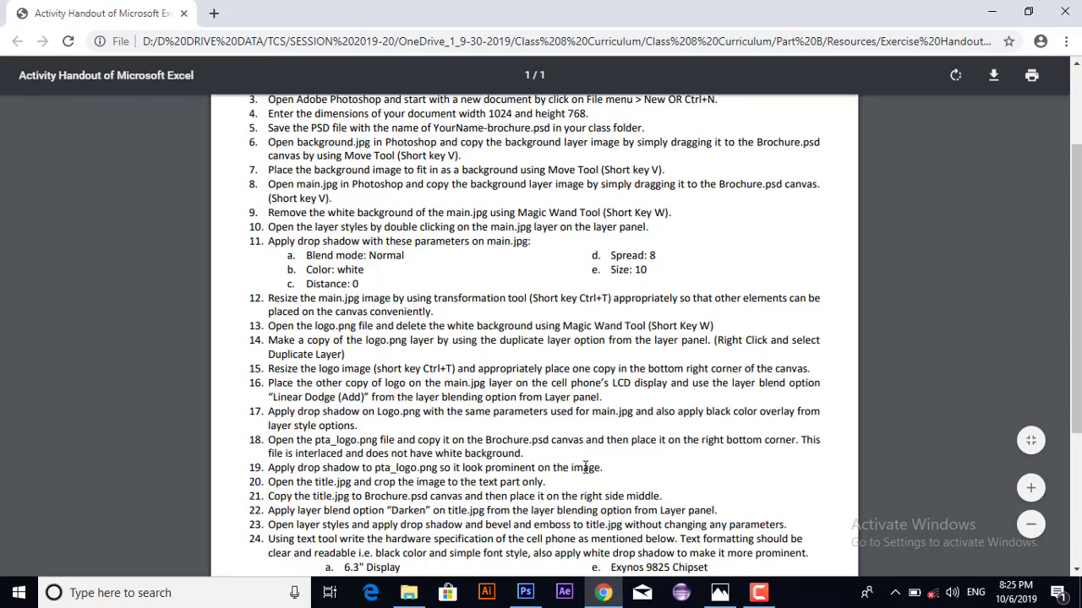
pyautogui.click(524, 591)
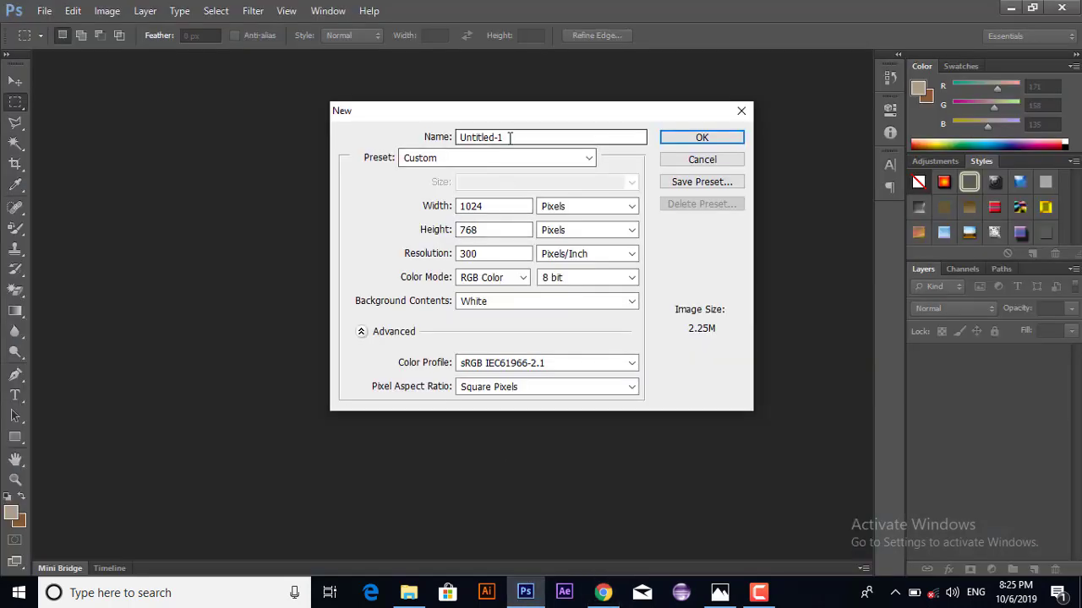
pyautogui.click(510, 137)
pyautogui.click(495, 208)
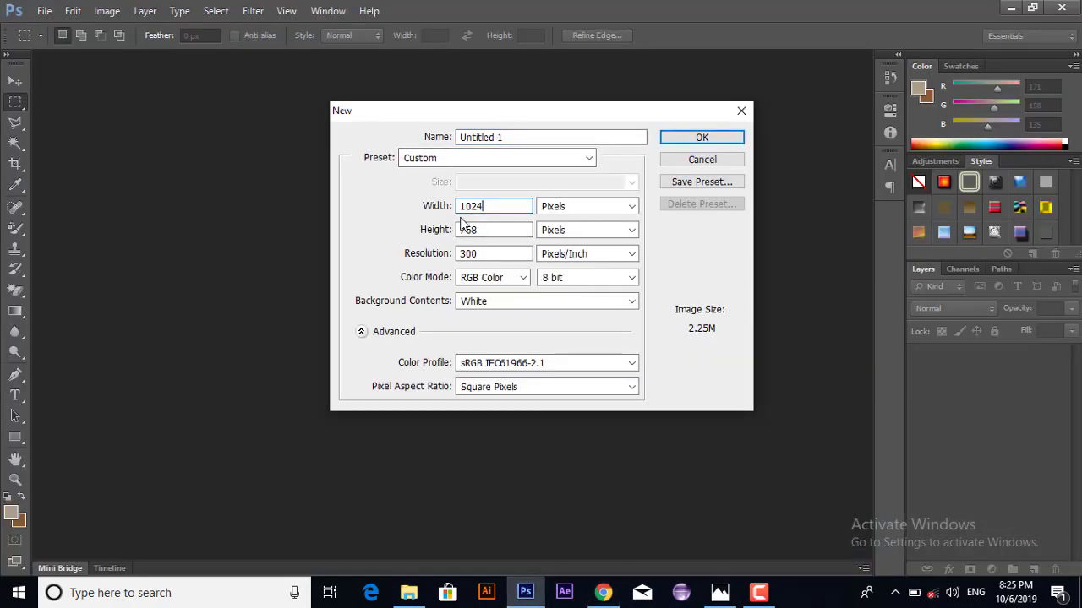
pyautogui.click(481, 230)
pyautogui.moveTo(482, 230); pyautogui.dragTo(453, 231)
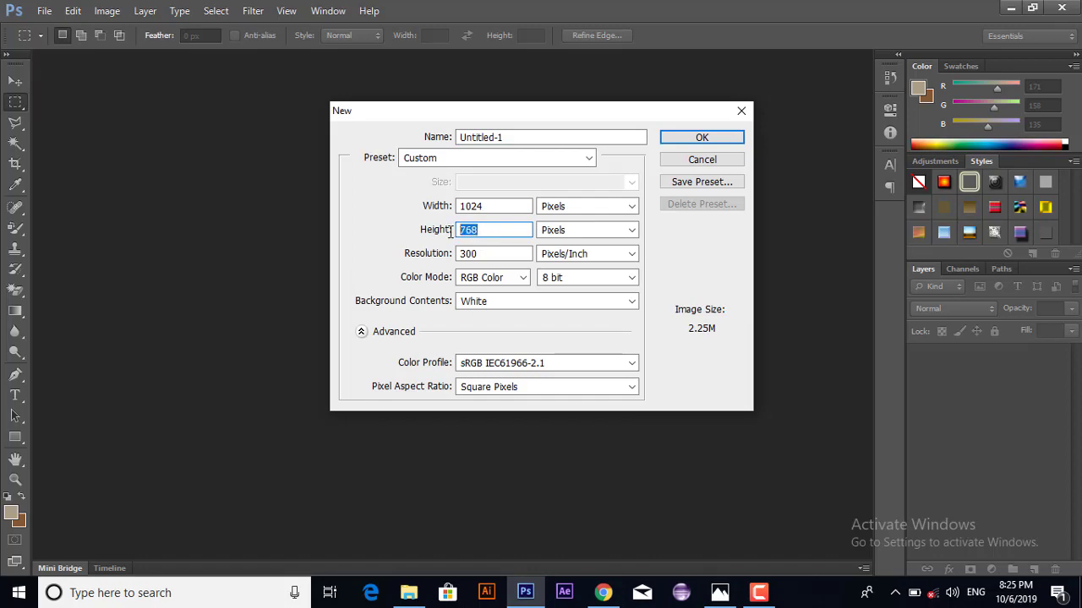
pyautogui.click(608, 595)
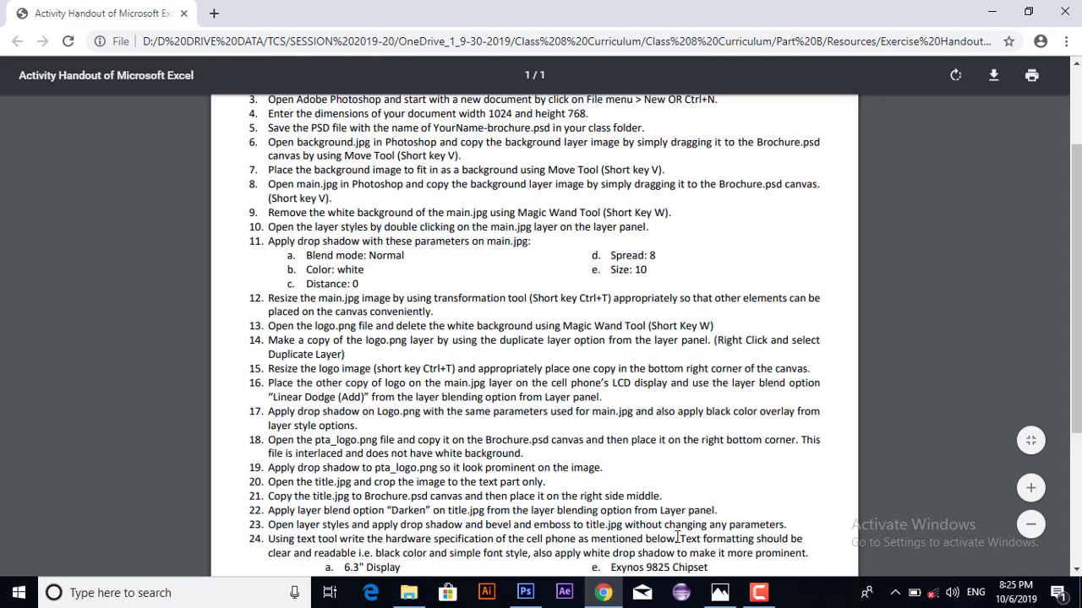
pyautogui.click(525, 593)
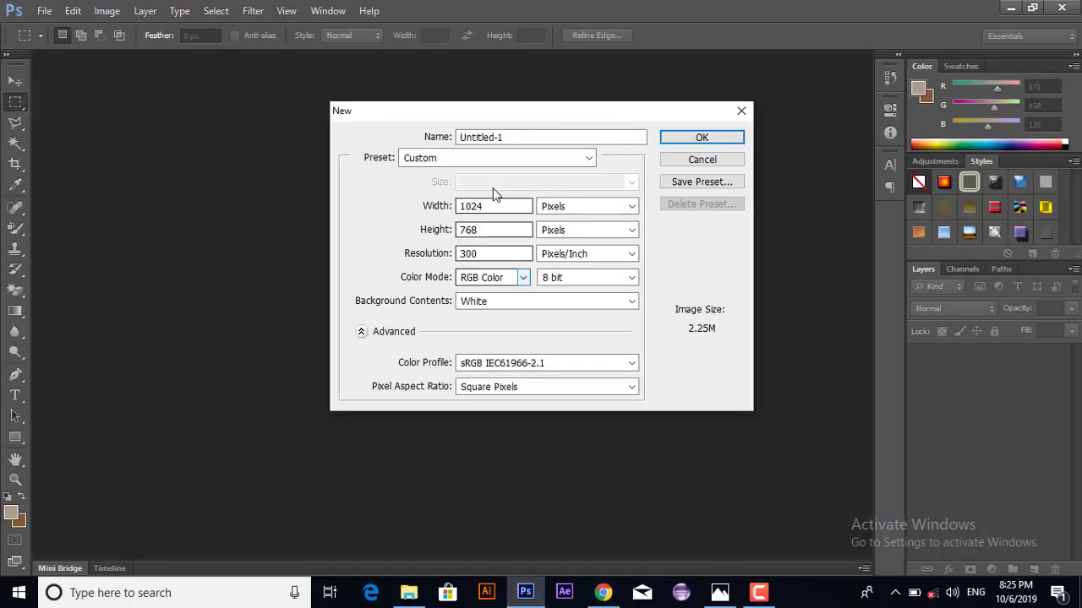
# Step: Name the new document yourname-brochure and create it
pyautogui.moveTo(543, 138); pyautogui.dragTo(354, 125)
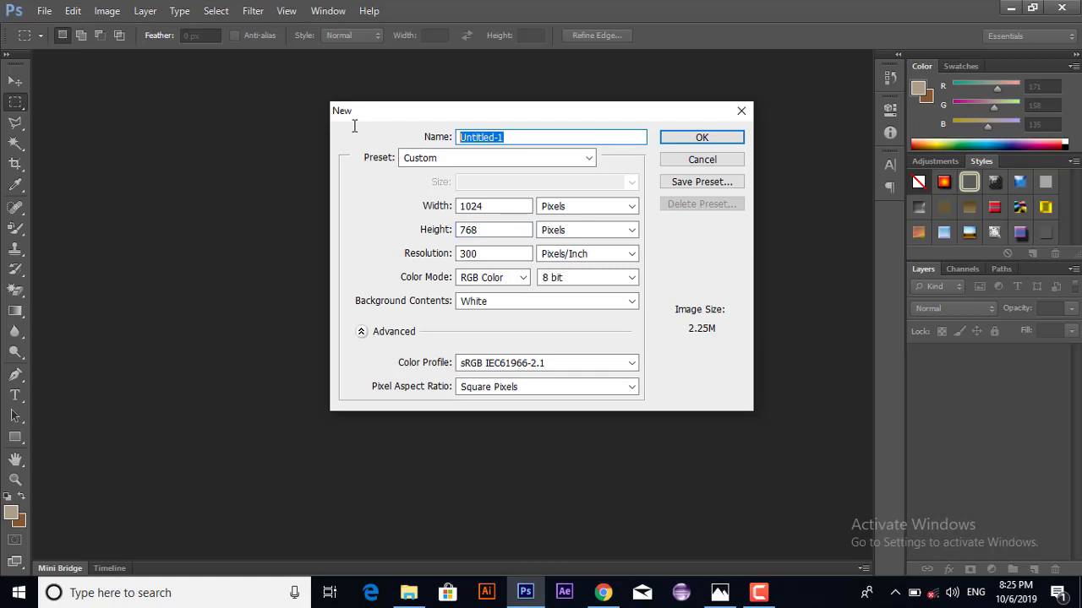
pyautogui.write('yournae')
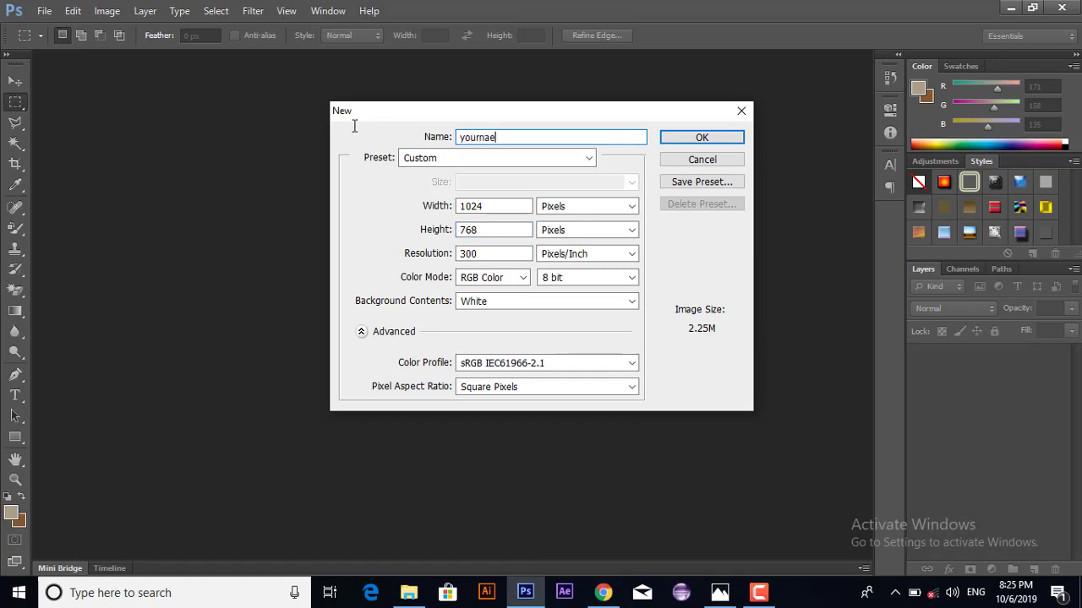
pyautogui.press('BackSpace')
pyautogui.write('me-brochure')
pyautogui.click(716, 138)
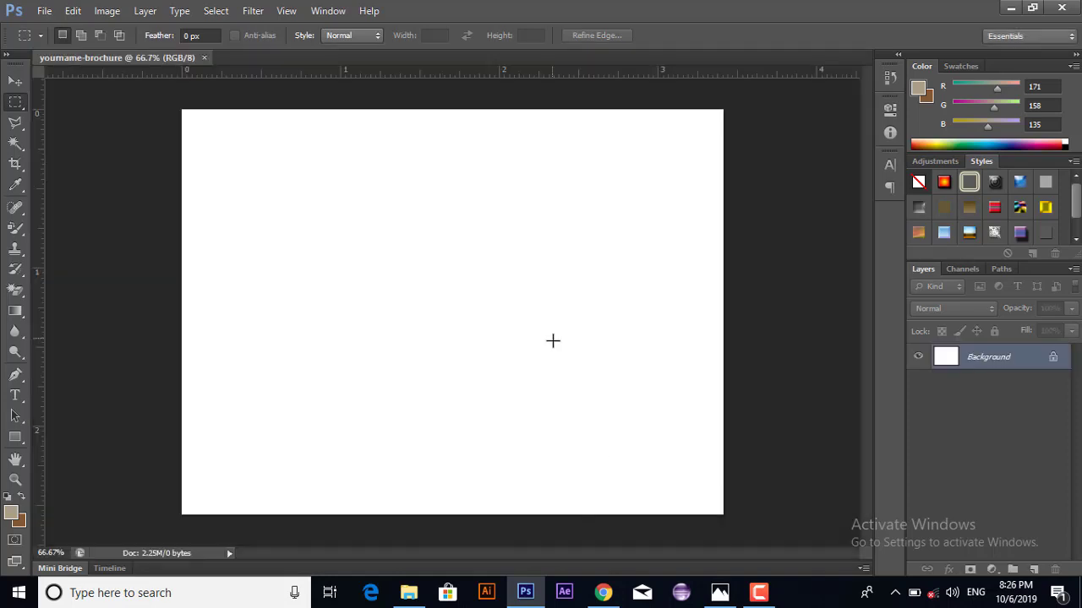
# Step: Place the background image from the Exercise Images folder onto the brochure canvas, after consulting the handout
pyautogui.click(603, 594)
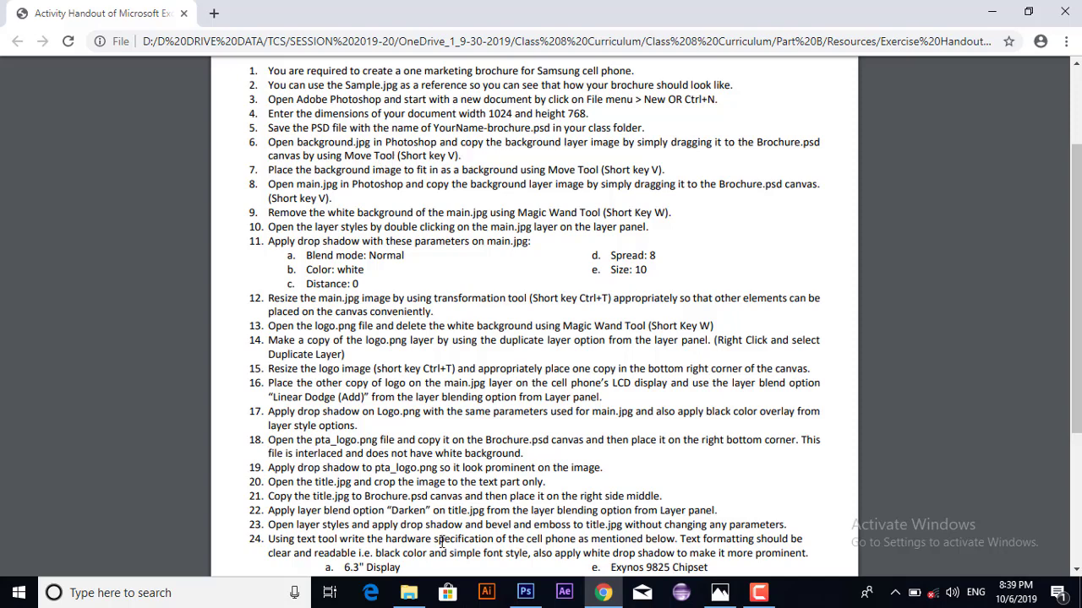
pyautogui.click(409, 595)
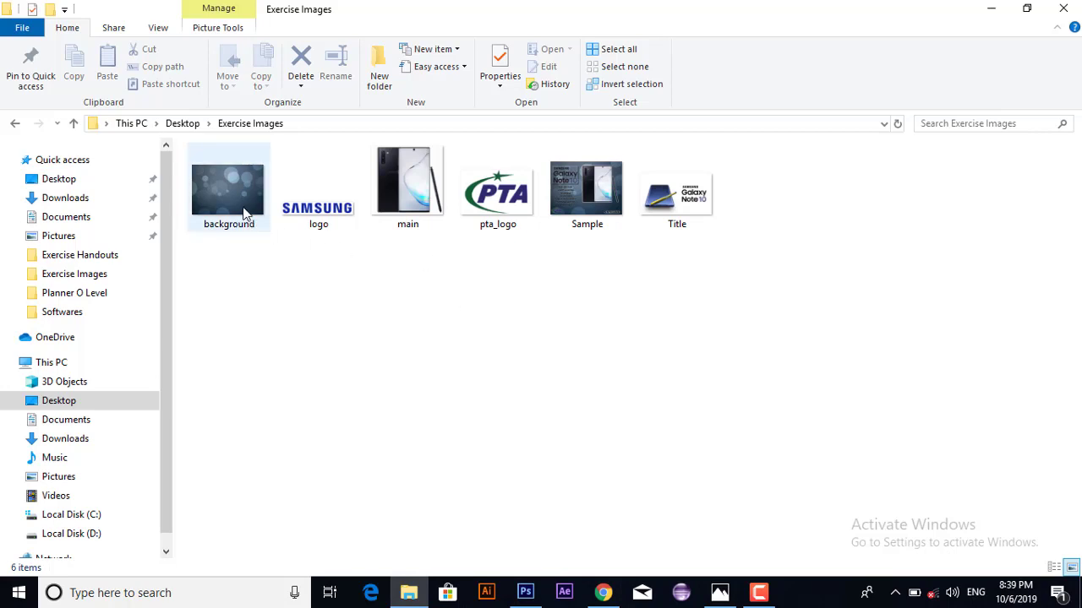
pyautogui.moveTo(241, 212); pyautogui.dragTo(540, 281)
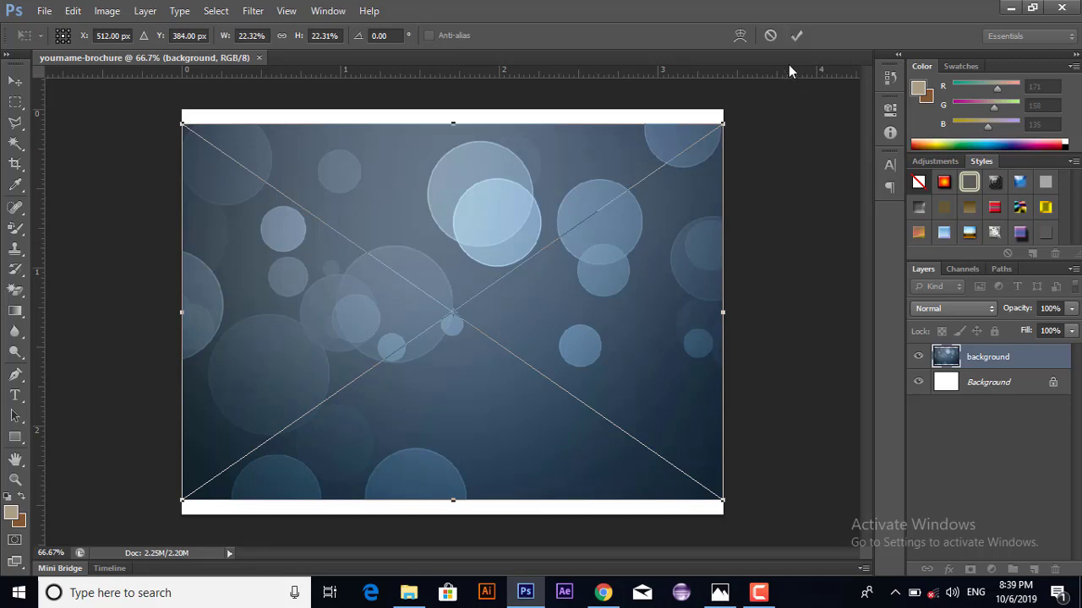
pyautogui.click(797, 37)
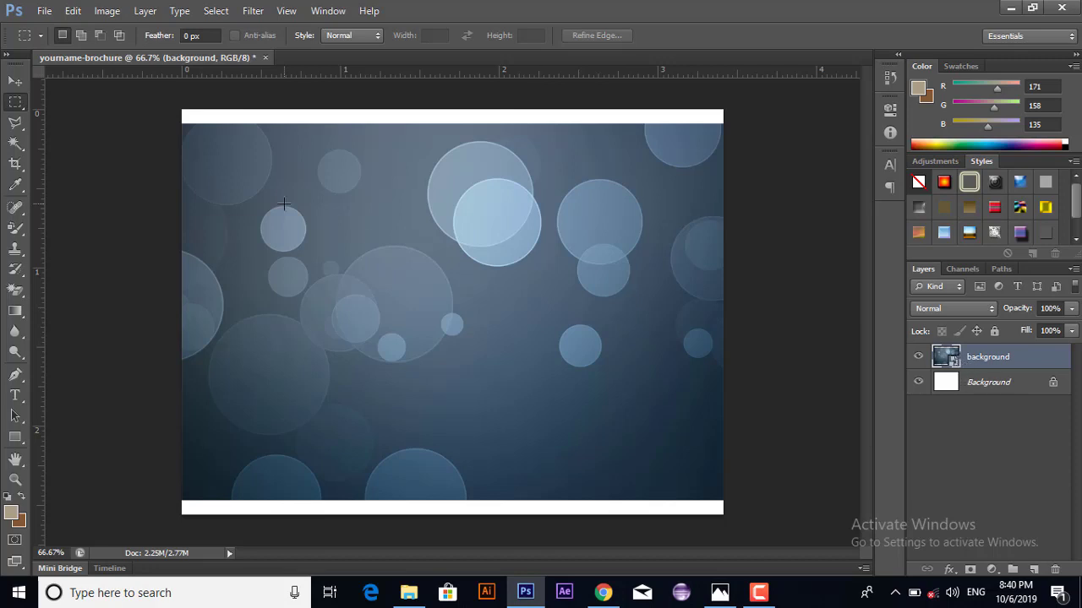
# Step: Stretch the background layer vertically with Free Transform to cover the canvas's white strips above and below it
pyautogui.click(15, 82)
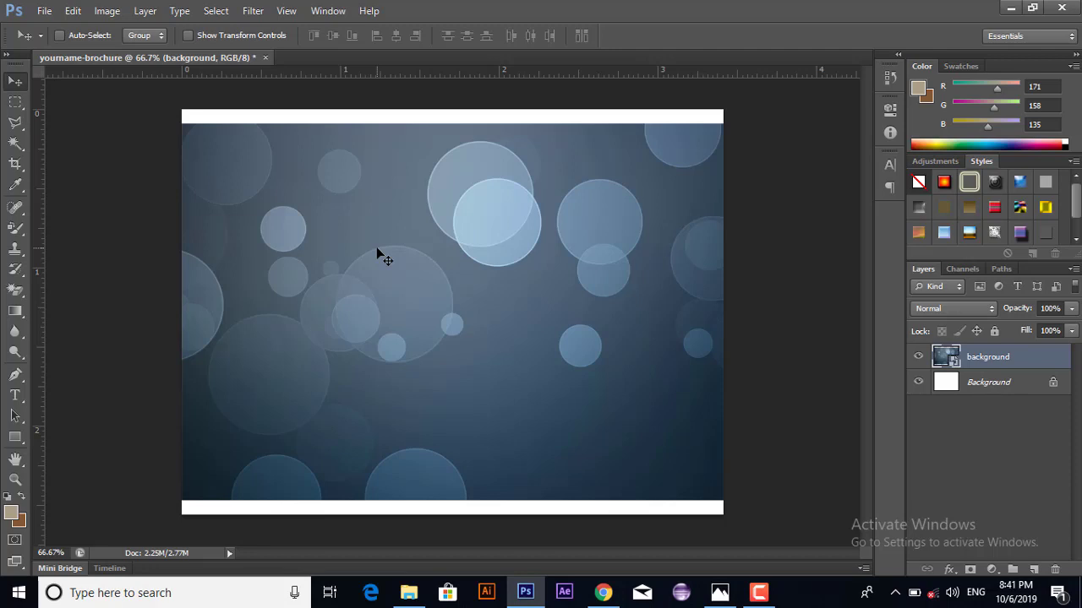
pyautogui.hotkey('ctrl', 't')
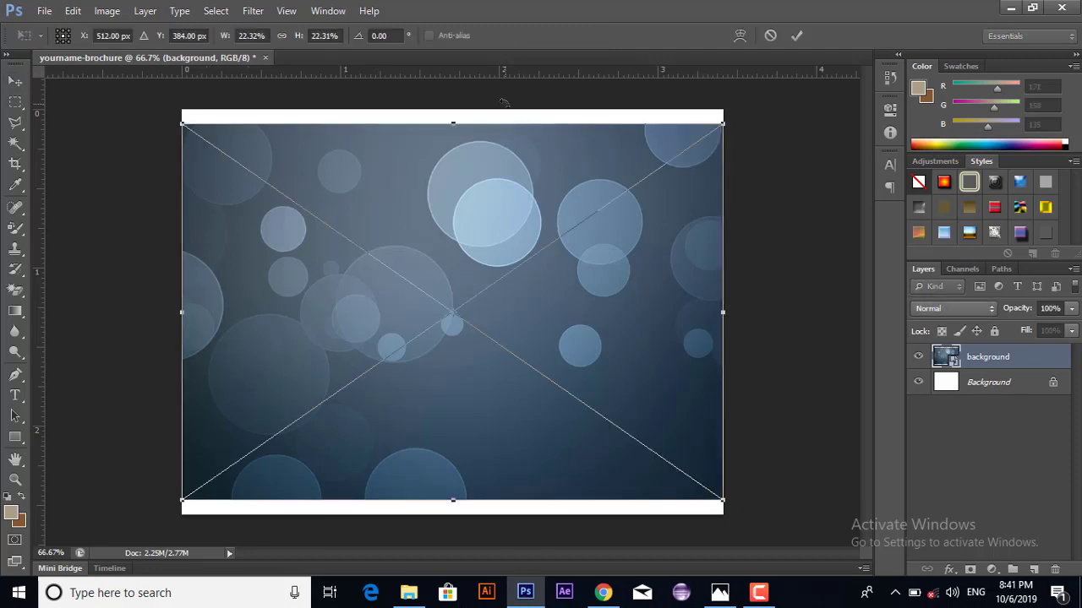
pyautogui.moveTo(456, 118); pyautogui.dragTo(453, 109)
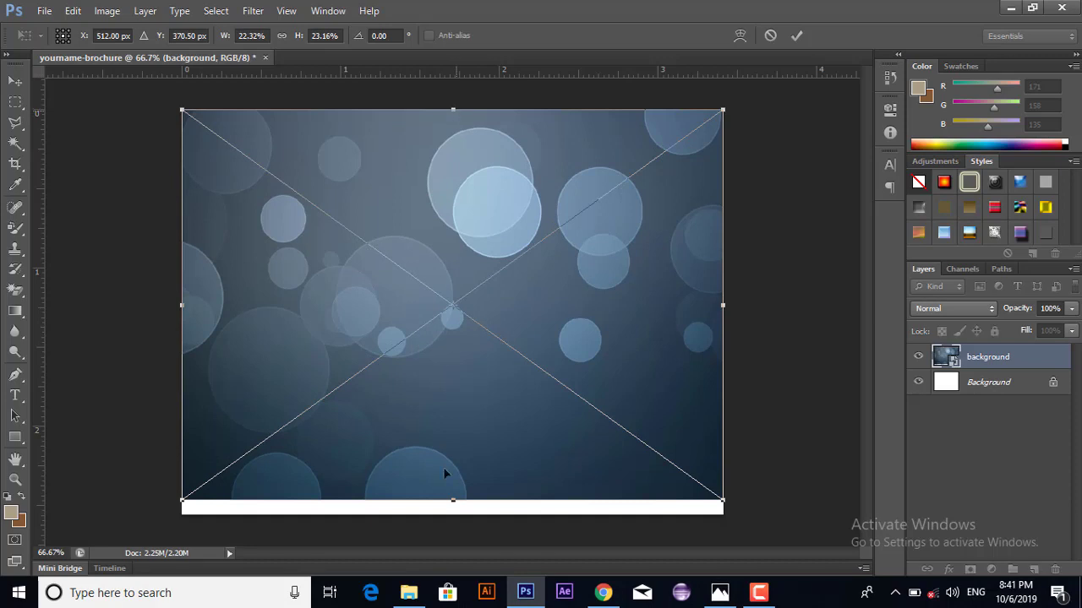
pyautogui.moveTo(453, 505); pyautogui.dragTo(453, 518)
pyautogui.press('Return')
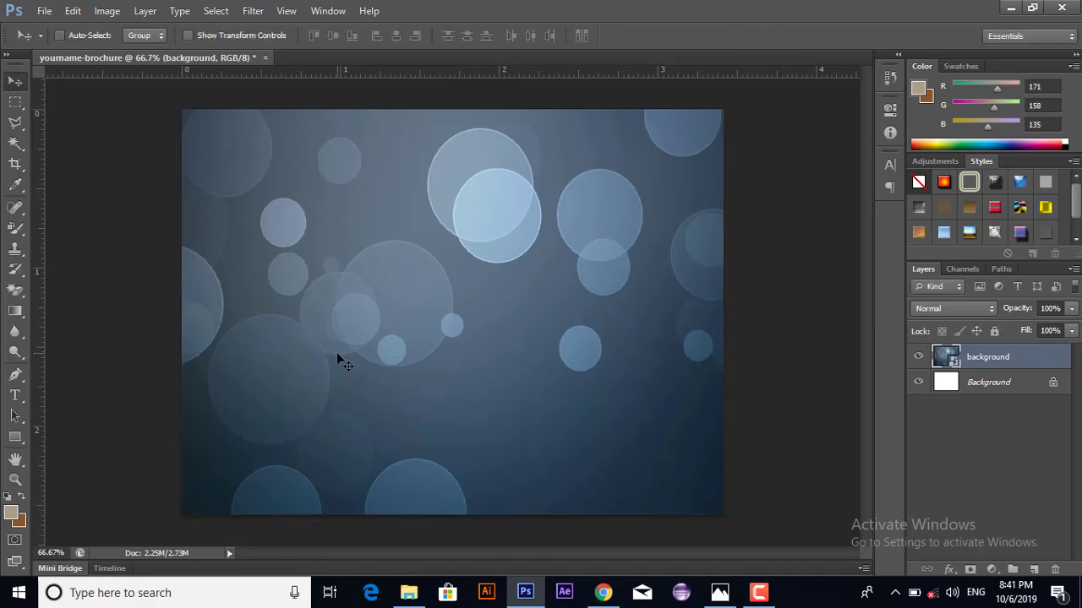
pyautogui.click(603, 592)
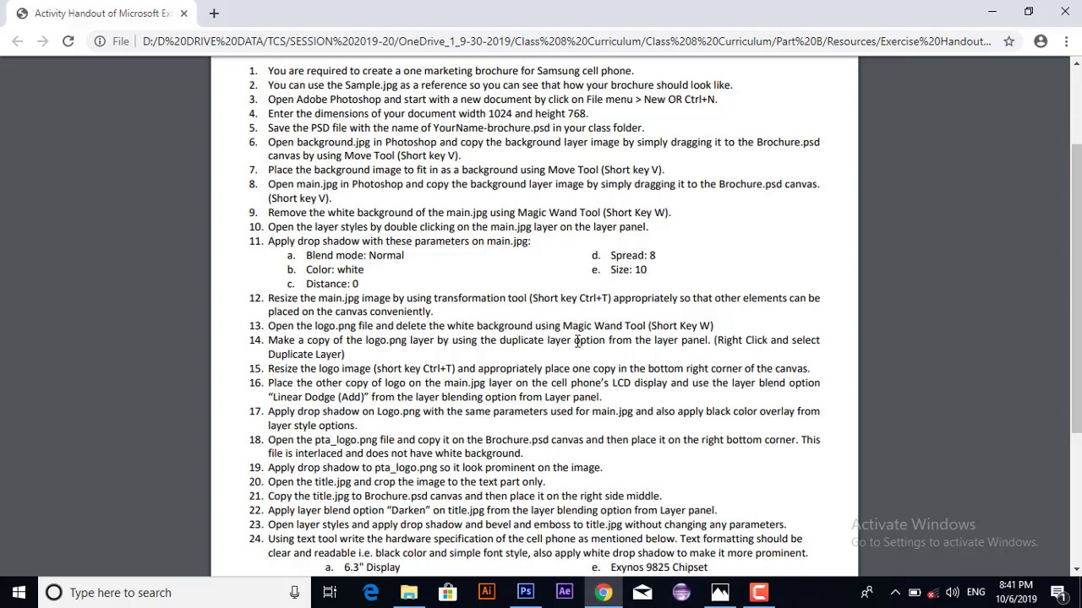
pyautogui.click(409, 592)
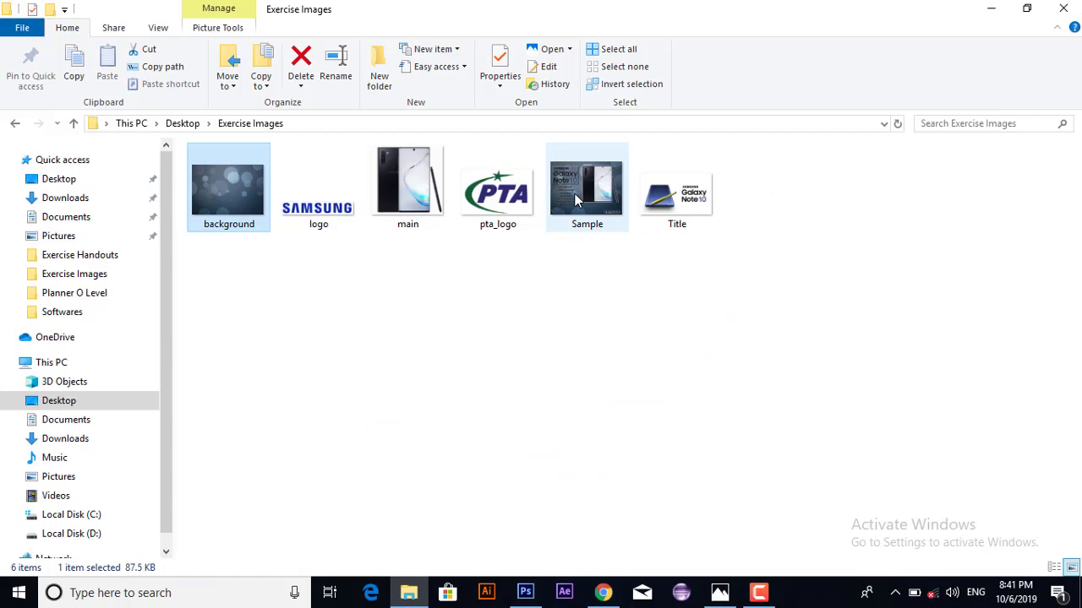
pyautogui.moveTo(416, 179); pyautogui.dragTo(426, 263)
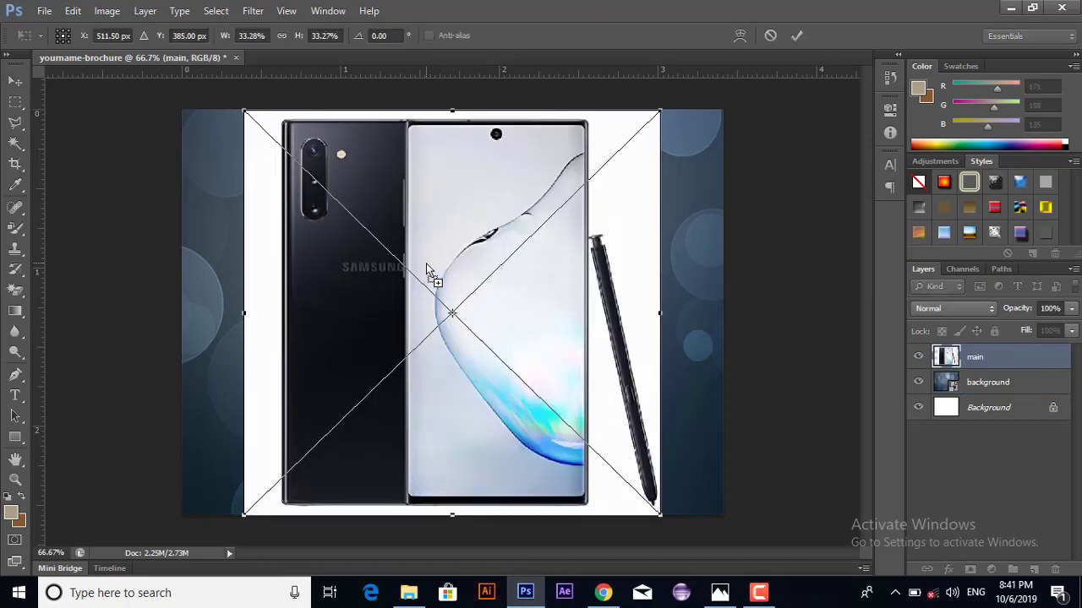
pyautogui.press('Return')
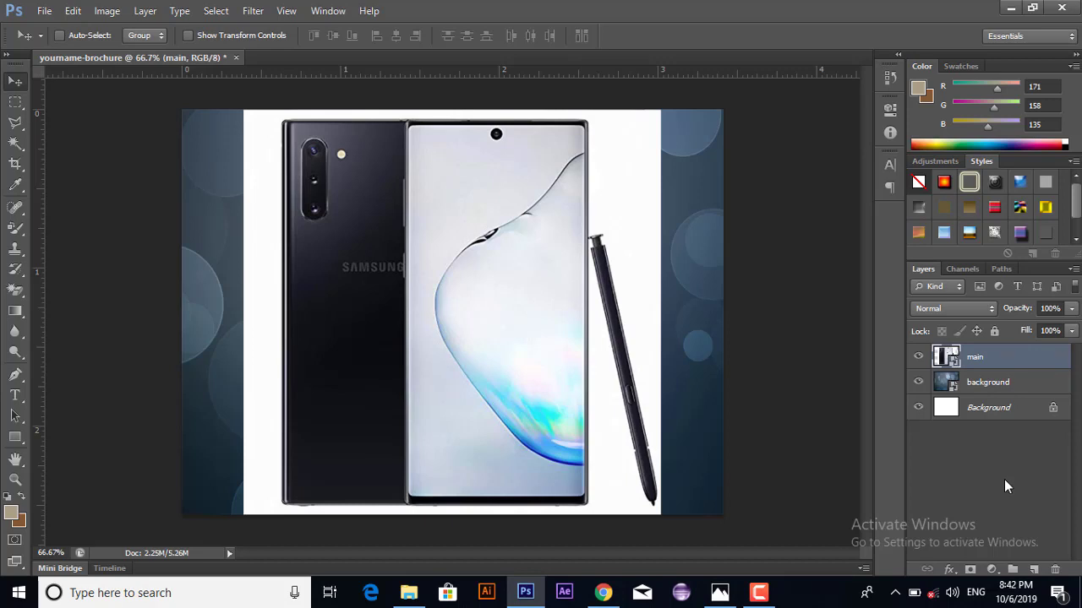
pyautogui.press('Delete')
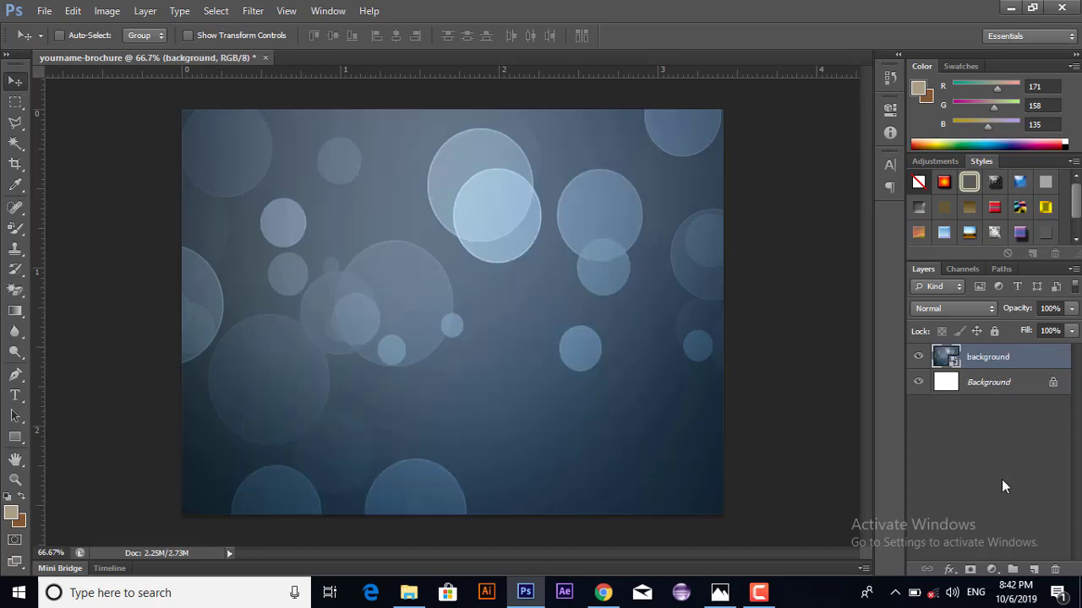
# Step: Open main.jpg from the Exercise Images folder as a separate floating document and copy its Background layer onto the brochure canvas
pyautogui.click(408, 593)
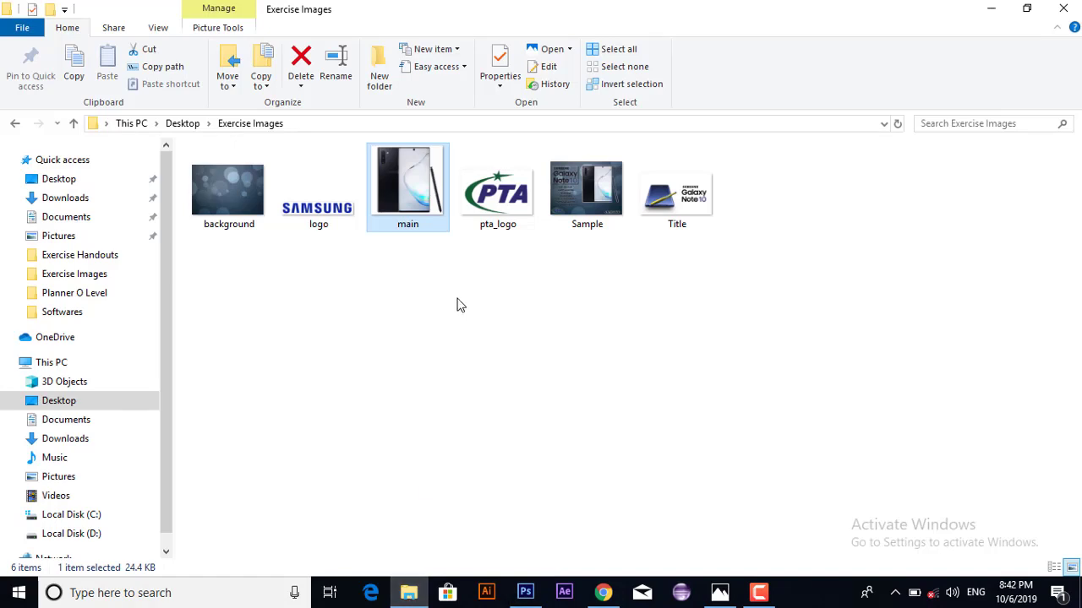
pyautogui.moveTo(420, 211); pyautogui.dragTo(392, 60)
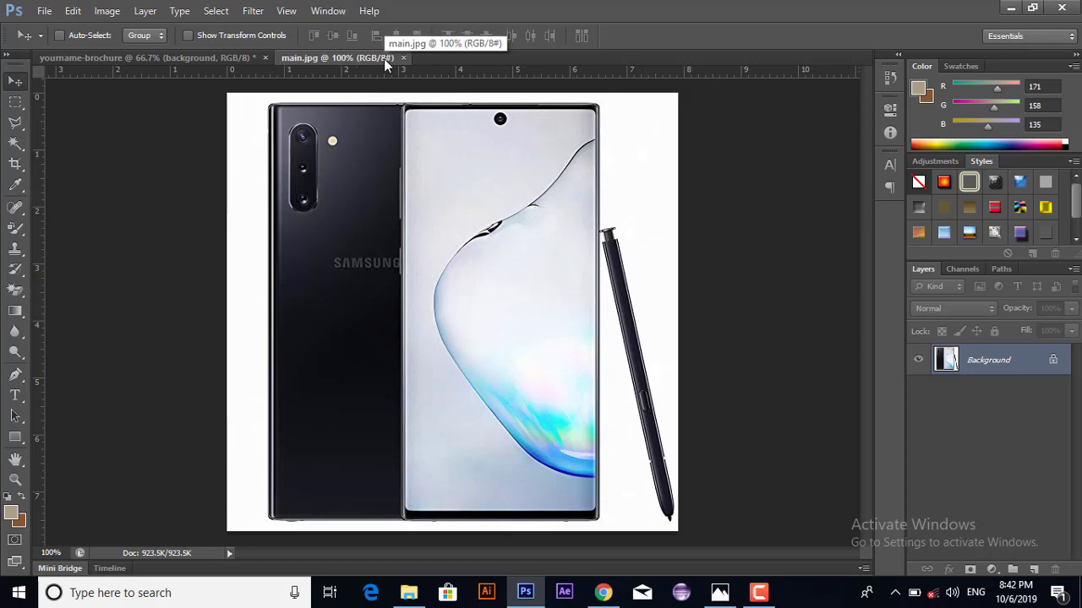
pyautogui.moveTo(376, 57); pyautogui.dragTo(204, 308)
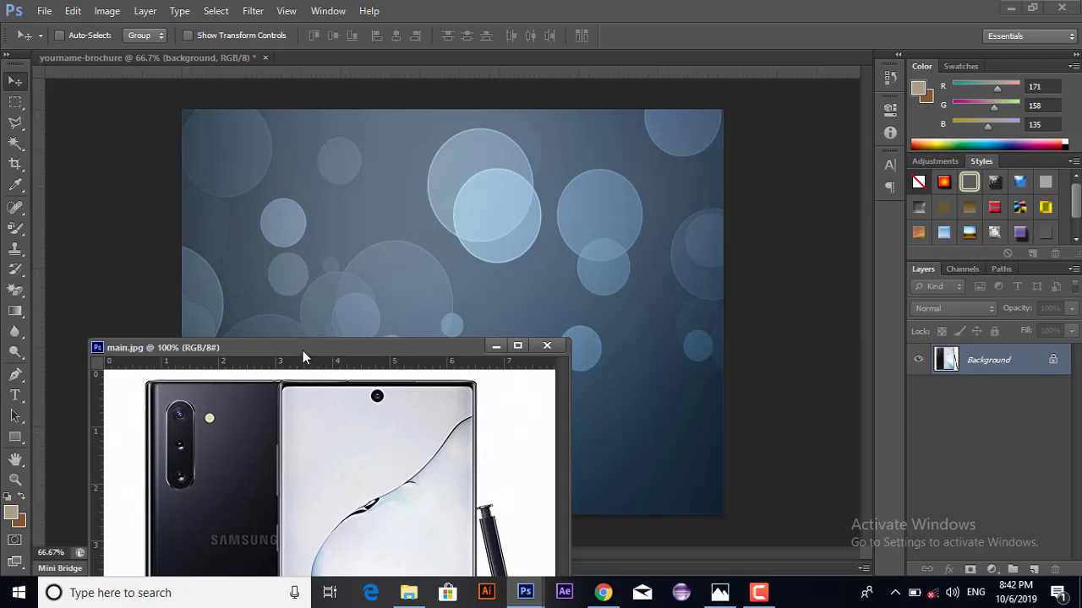
pyautogui.moveTo(302, 350); pyautogui.dragTo(311, 315)
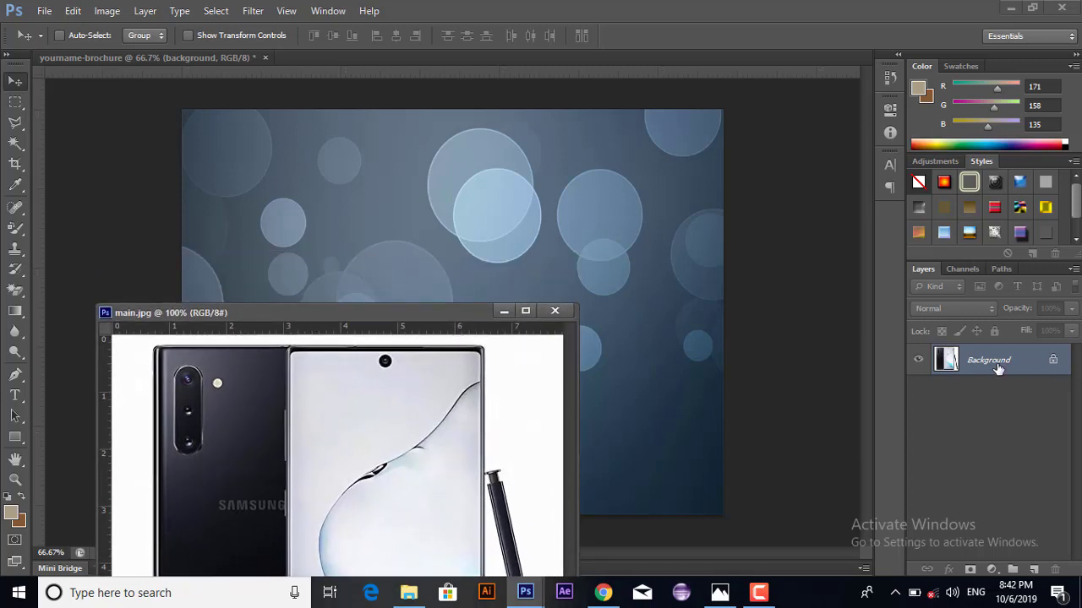
pyautogui.moveTo(998, 370); pyautogui.dragTo(464, 236)
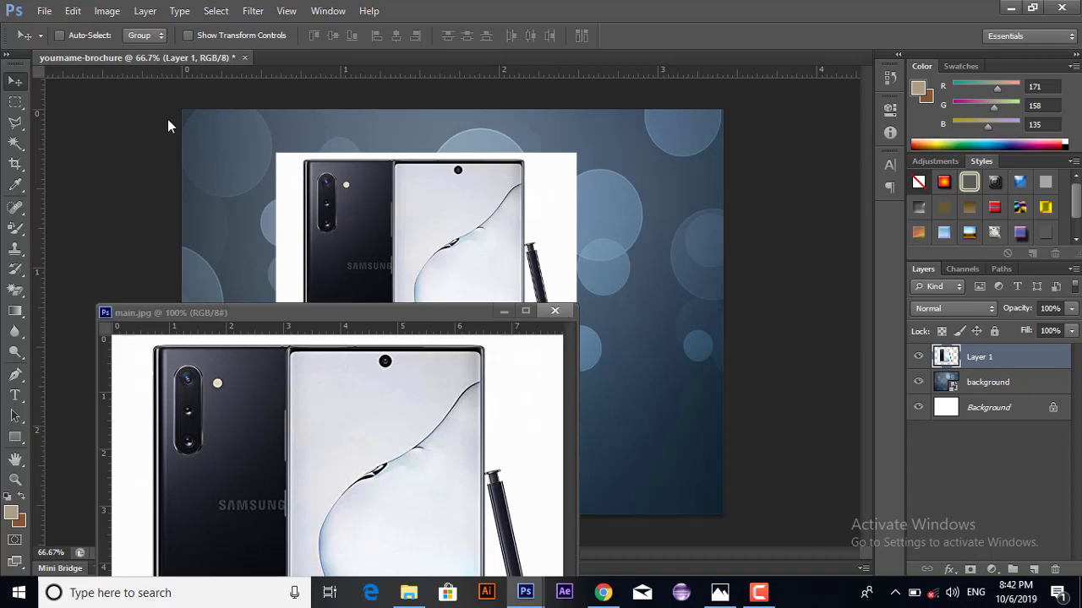
# Step: Bring the brochure document to the front and rename Layer 1 as main image
pyautogui.click(122, 65)
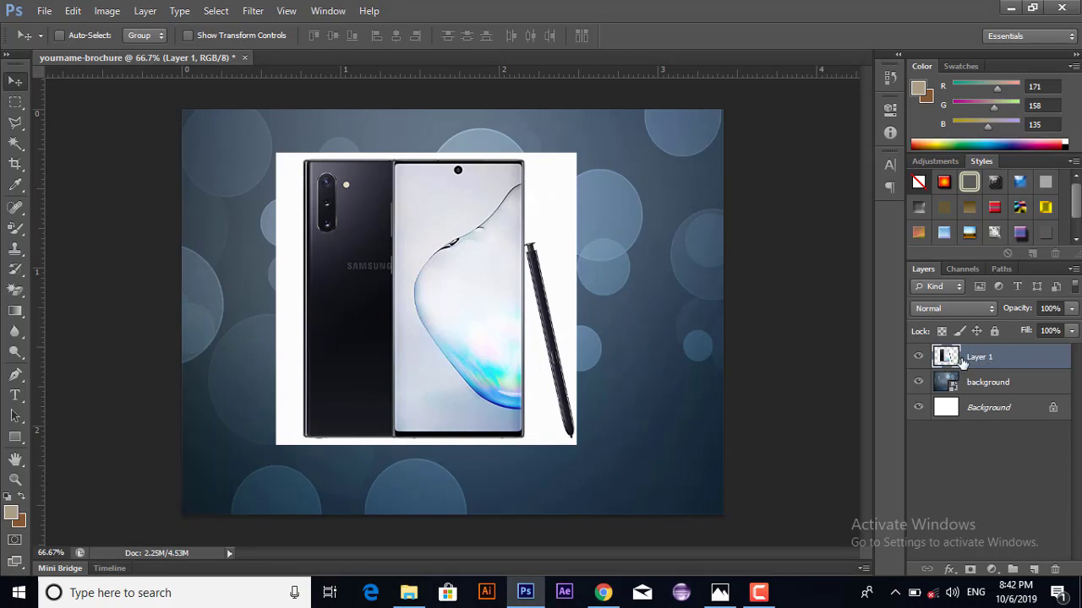
pyautogui.doubleClick(980, 357)
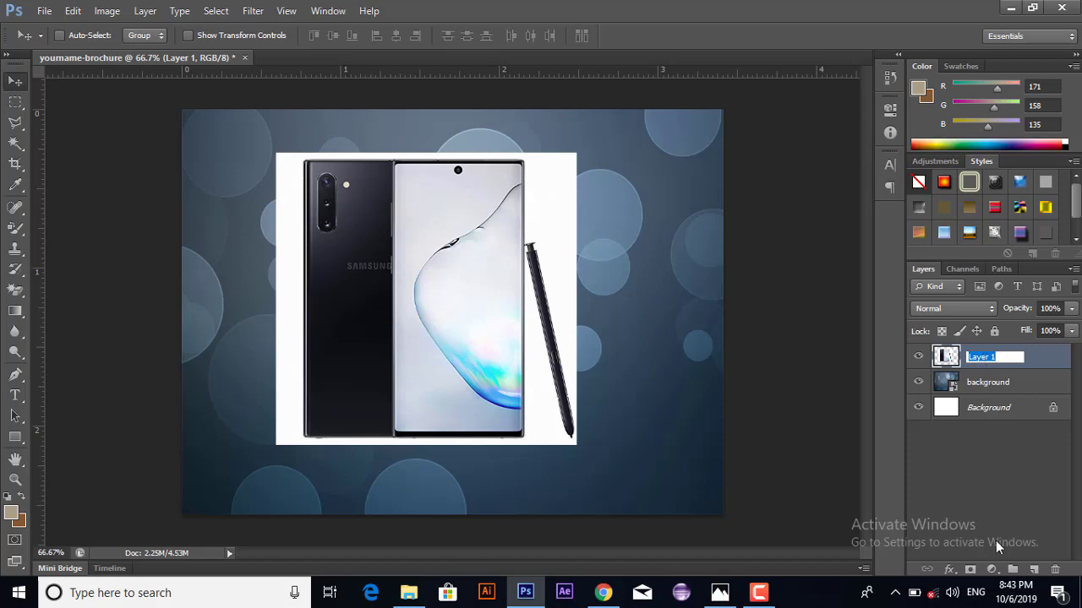
pyautogui.write('main image')
pyautogui.press('Return')
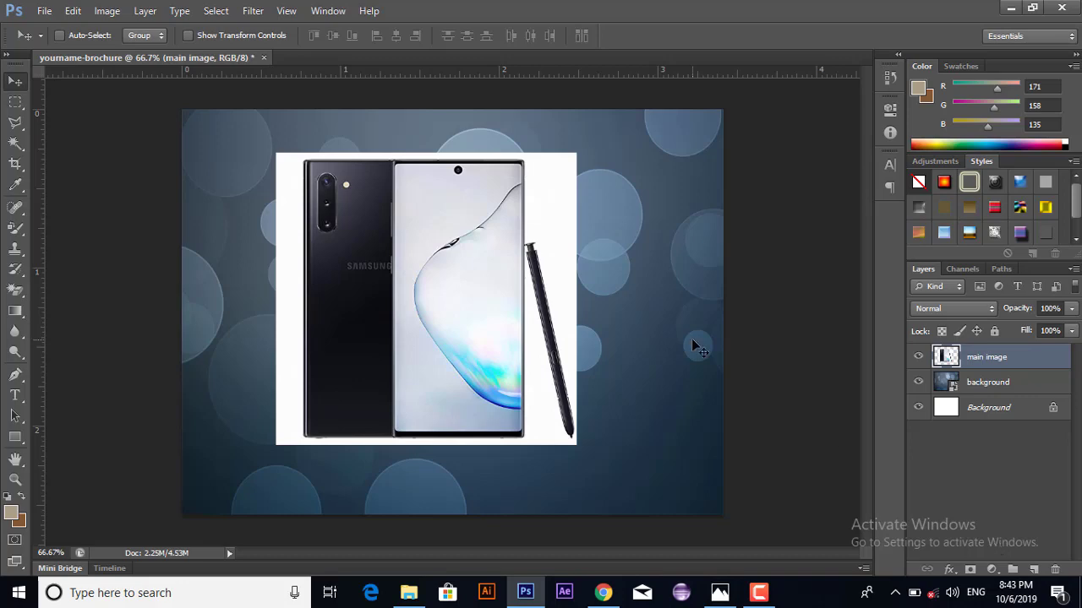
# Step: Following the handout, delete the white background around the phone on the main image layer with the Magic Wand tool, and clear the selection
pyautogui.click(603, 592)
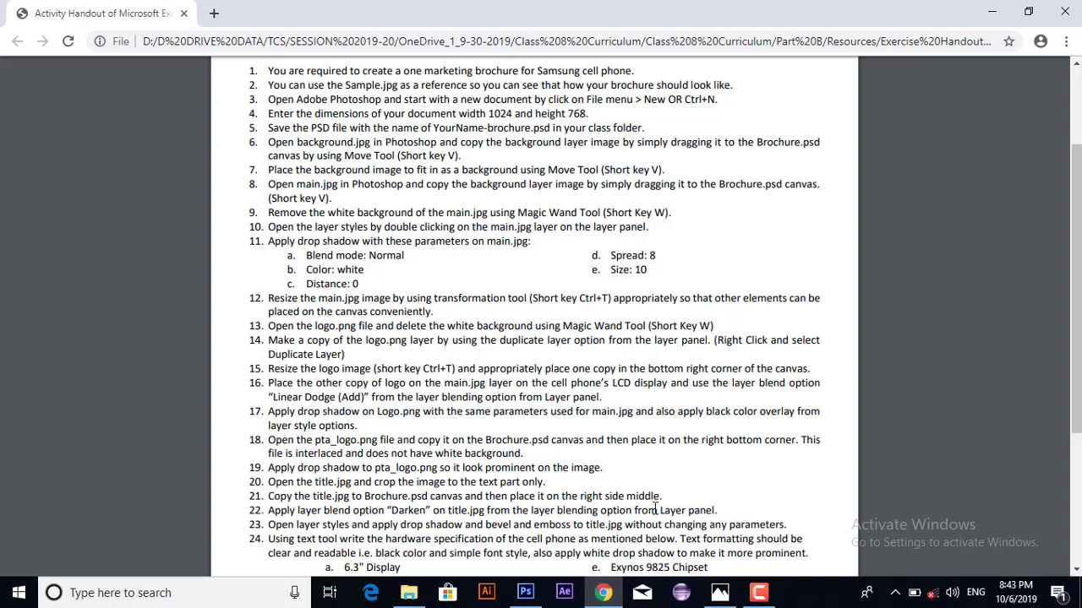
pyautogui.click(525, 592)
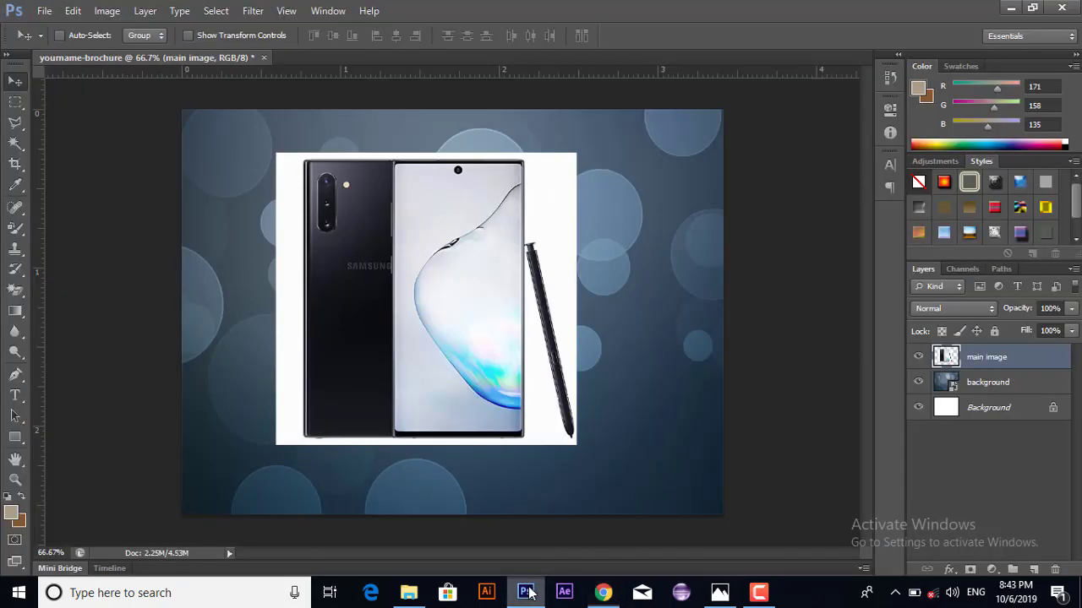
pyautogui.click(25, 153)
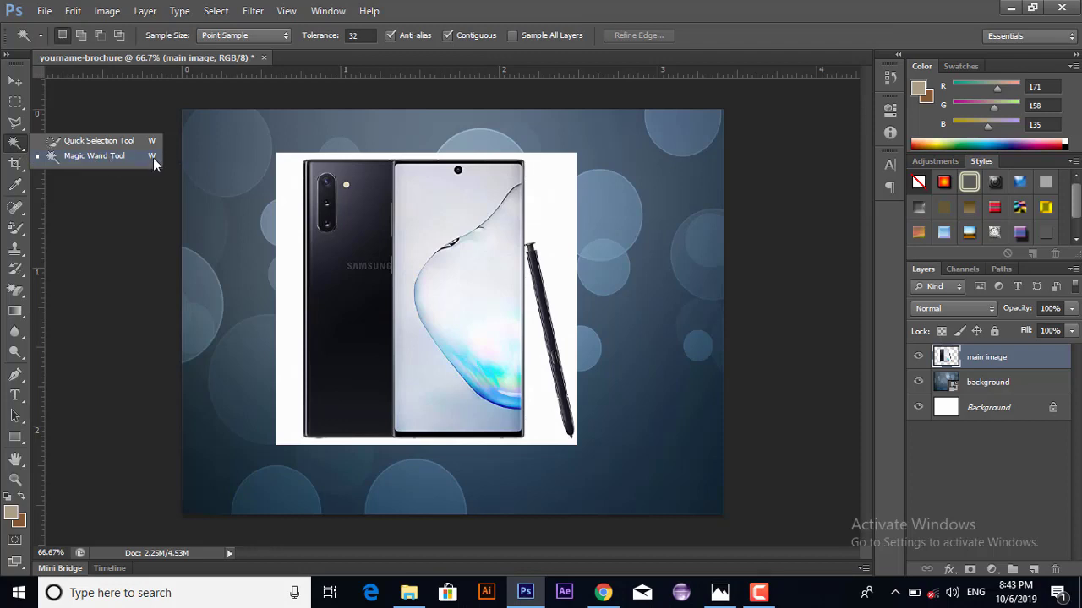
pyautogui.click(90, 158)
pyautogui.click(760, 595)
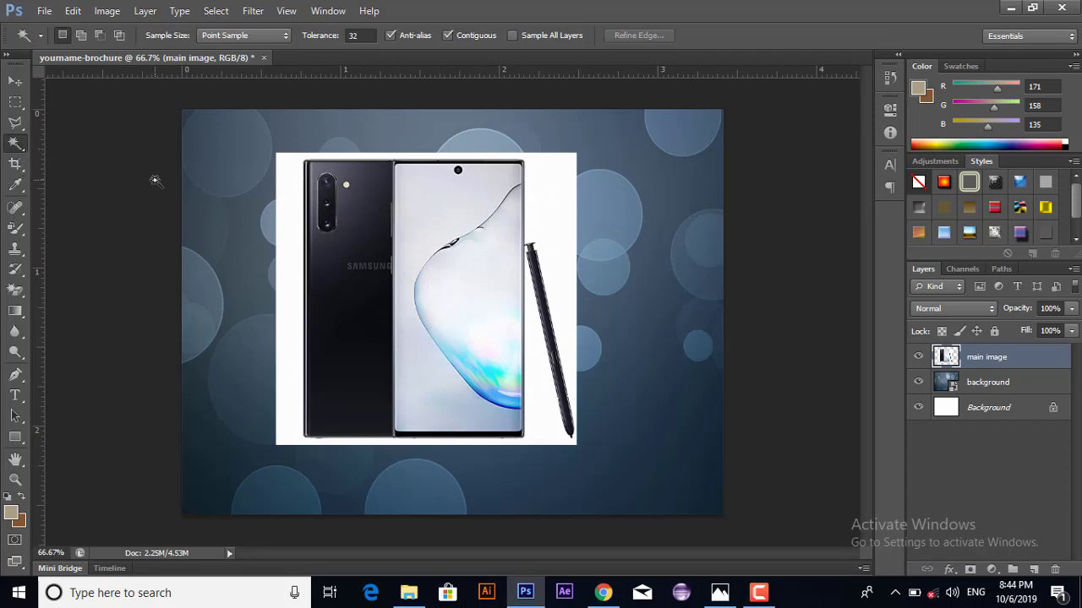
pyautogui.click(554, 191)
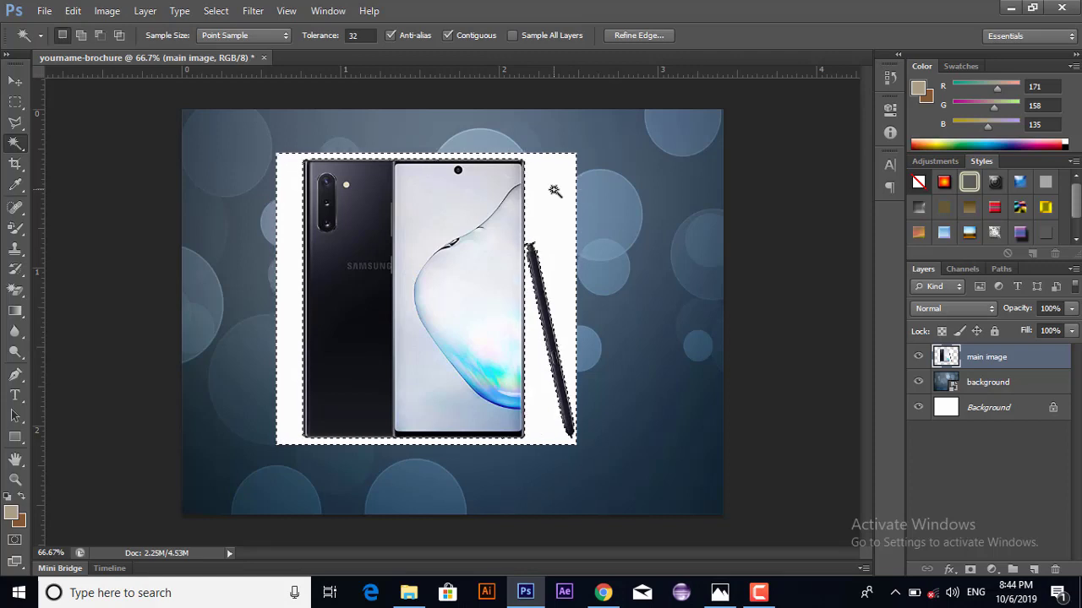
pyautogui.press('Delete')
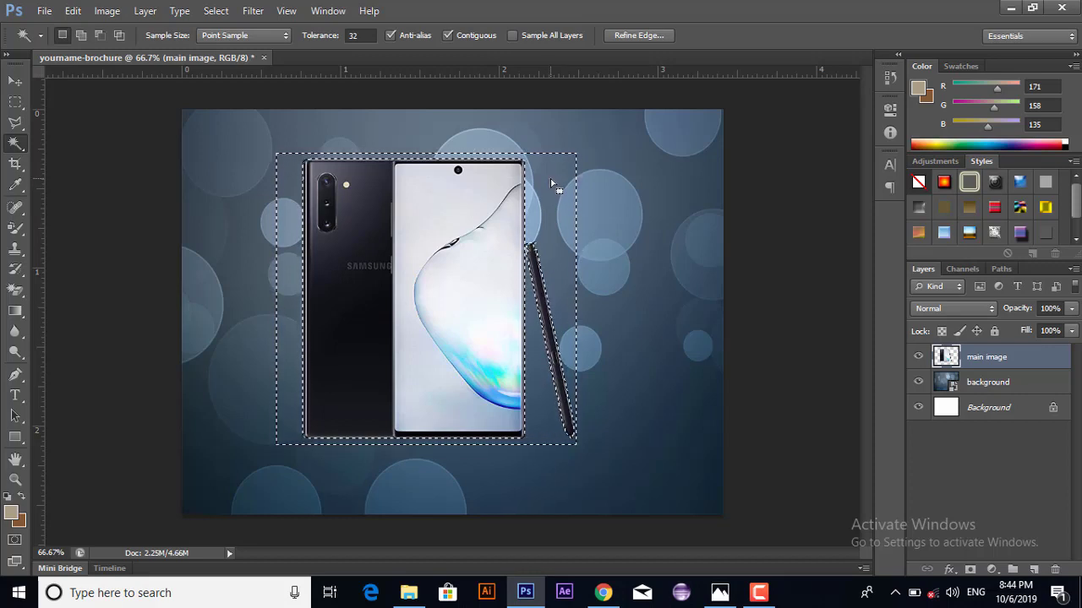
pyautogui.rightClick(550, 178)
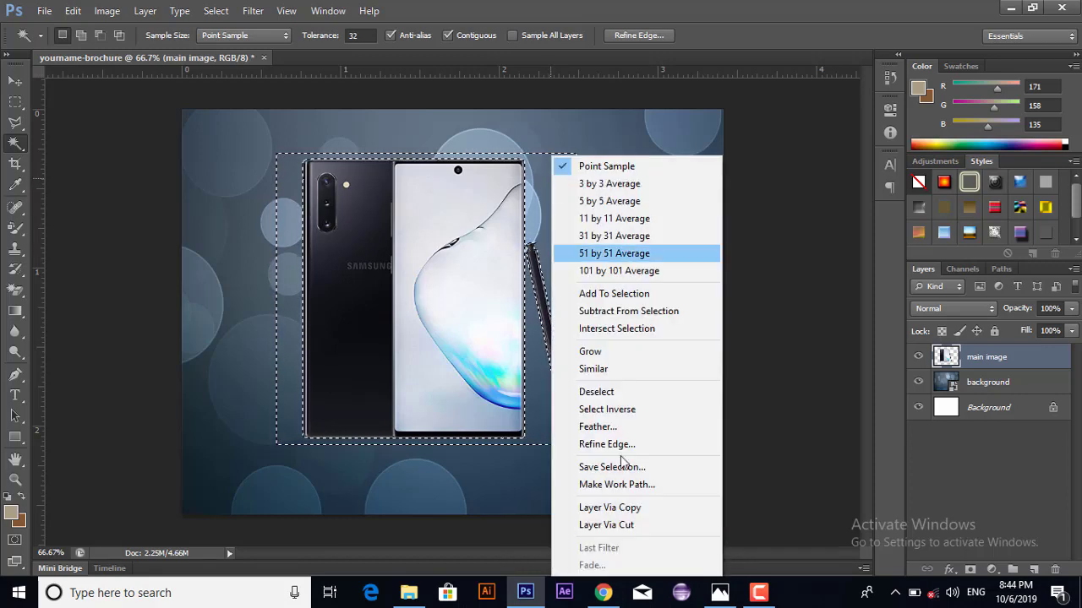
pyautogui.click(620, 394)
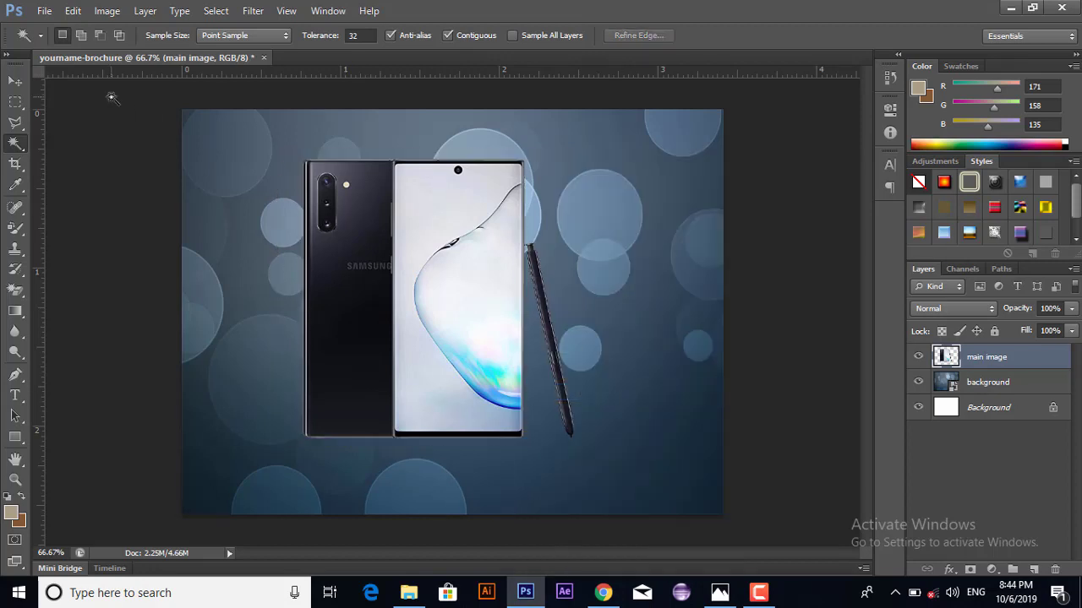
# Step: Move the phone image to the right half of the canvas and scale it with Free Transform to about 101% width and 93% height
pyautogui.click(17, 83)
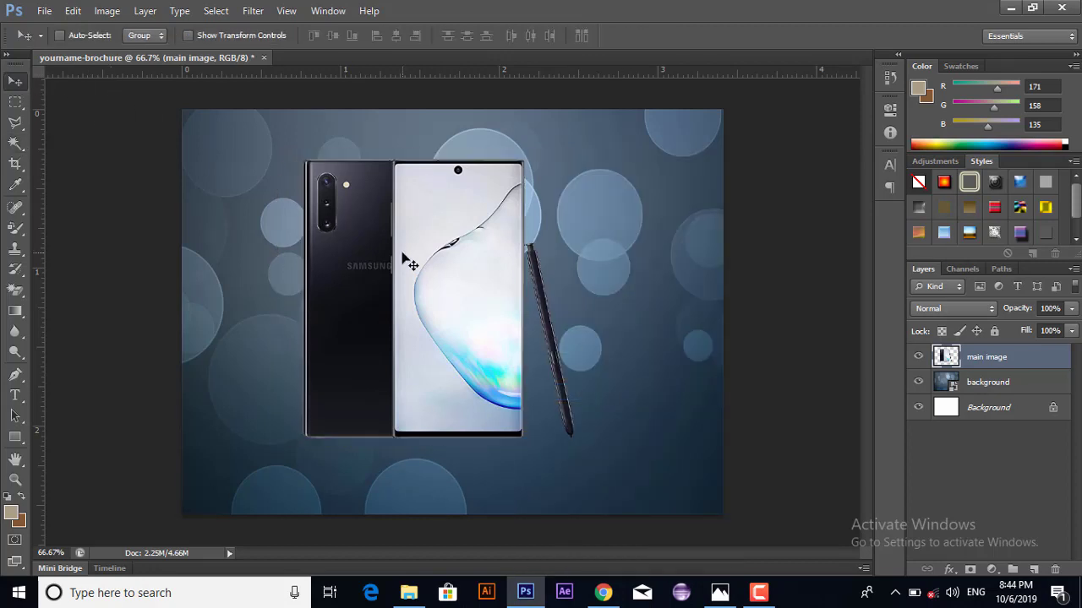
pyautogui.moveTo(399, 255); pyautogui.dragTo(543, 242)
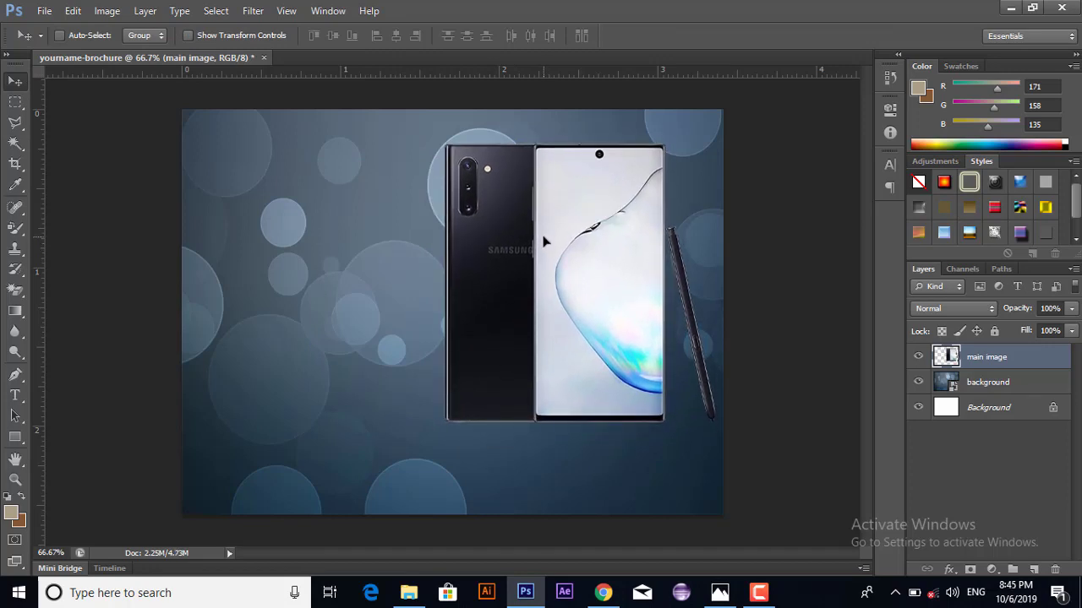
pyautogui.hotkey('ctrl', 't')
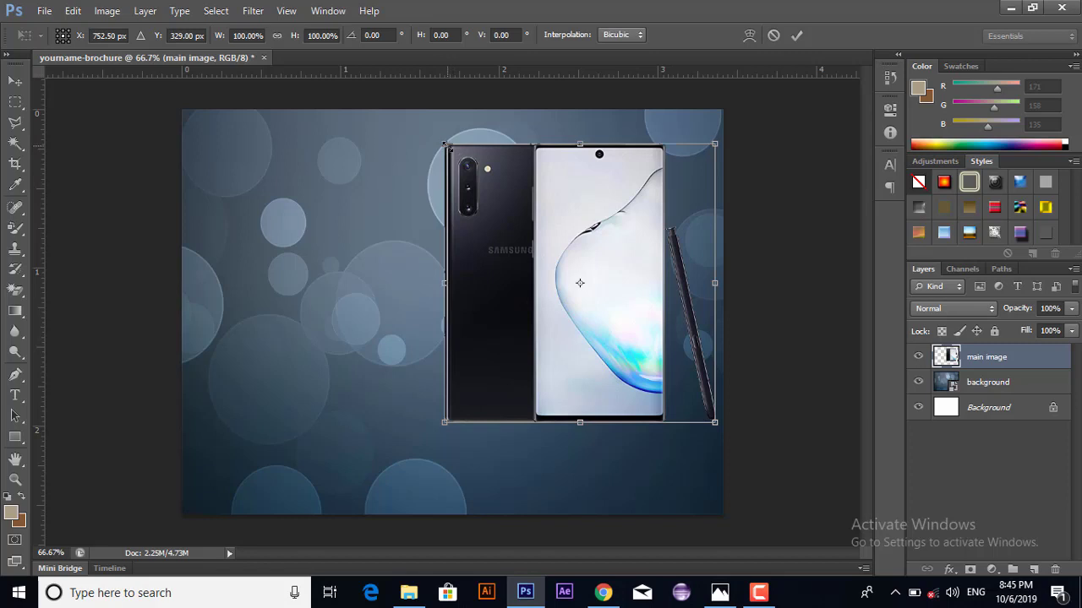
pyautogui.moveTo(435, 139); pyautogui.dragTo(447, 166)
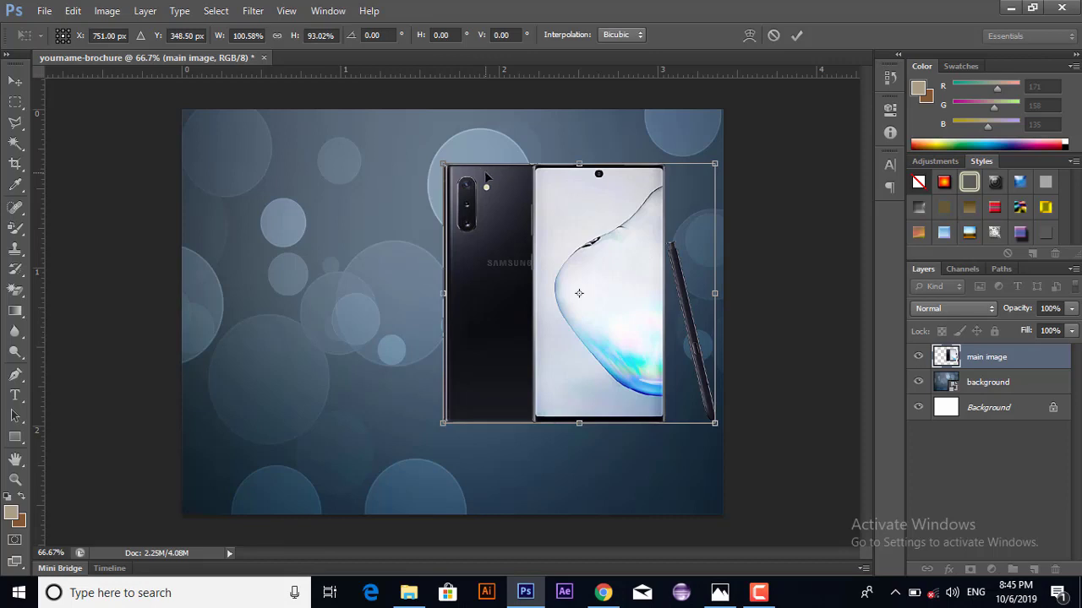
pyautogui.press('Return')
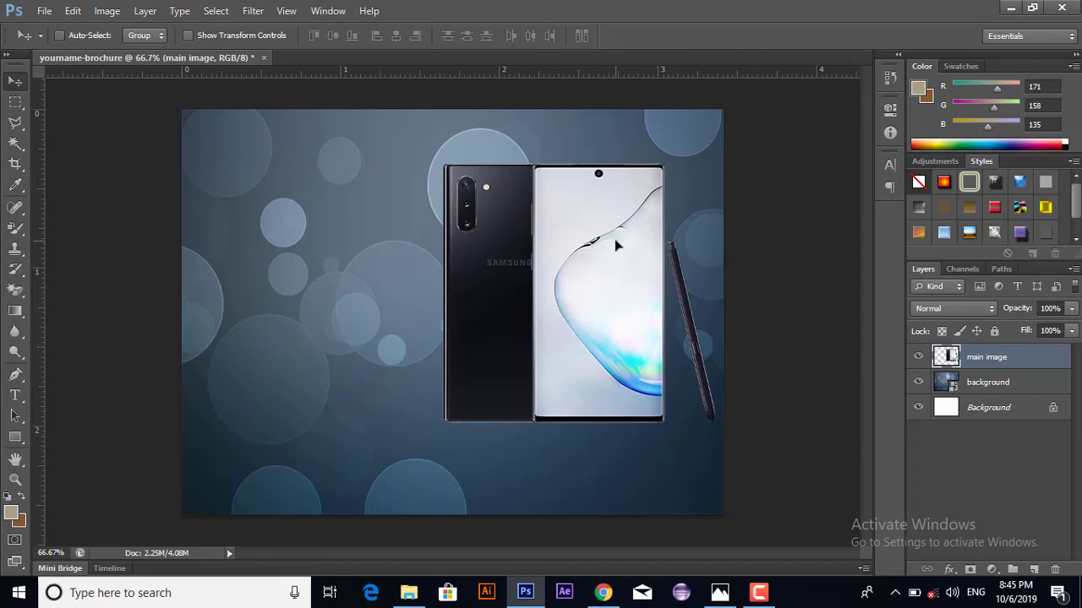
# Step: Consult the handout's layer style instructions and enable a Drop Shadow effect on the main image layer
pyautogui.click(602, 593)
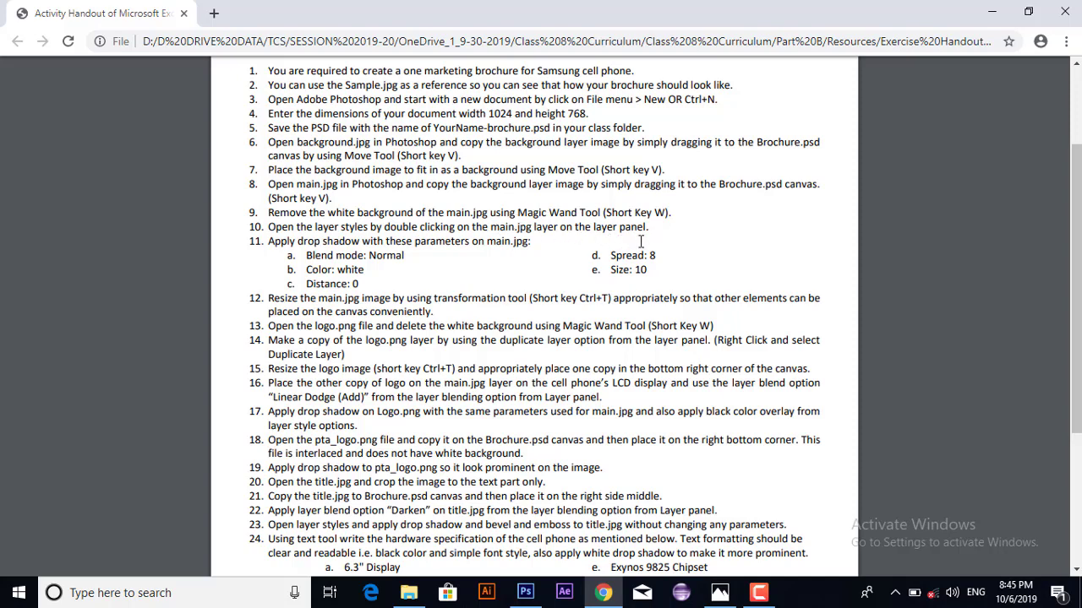
pyautogui.click(525, 592)
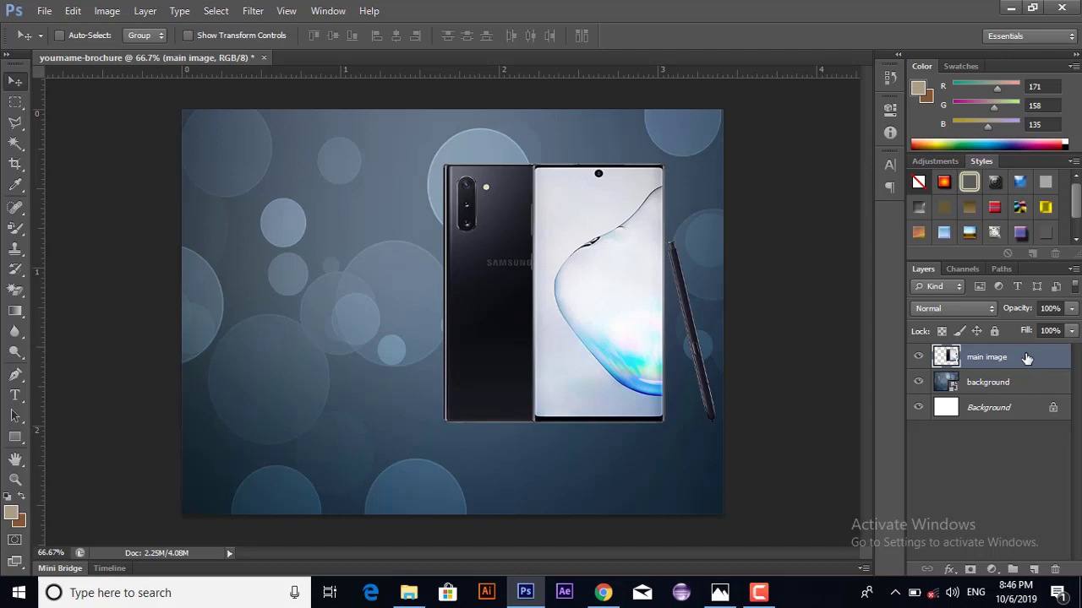
pyautogui.doubleClick(980, 358)
pyautogui.press('Return')
pyautogui.doubleClick(1048, 362)
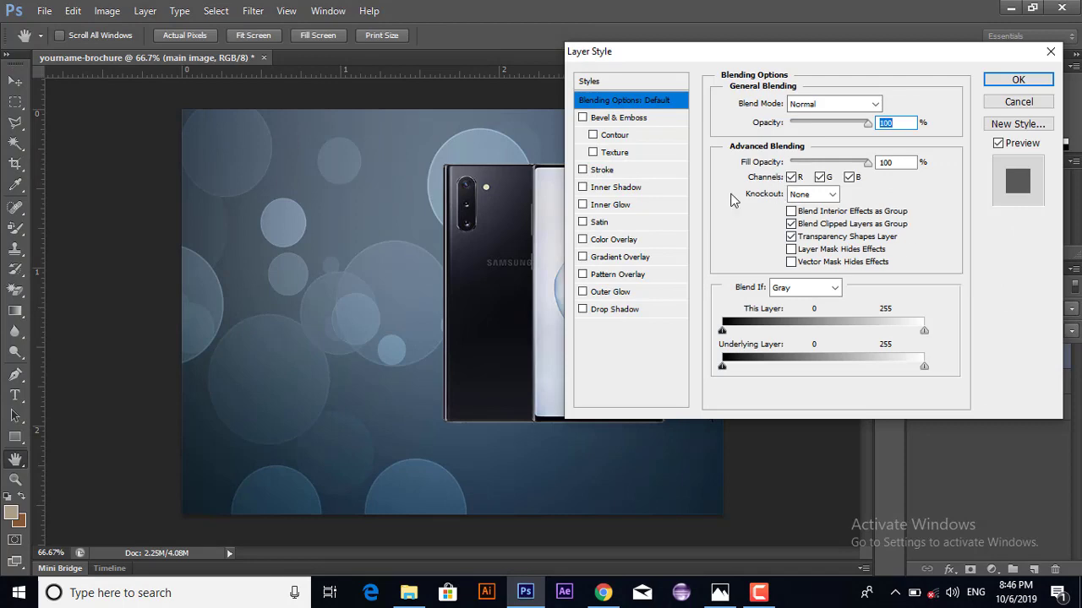
pyautogui.click(603, 592)
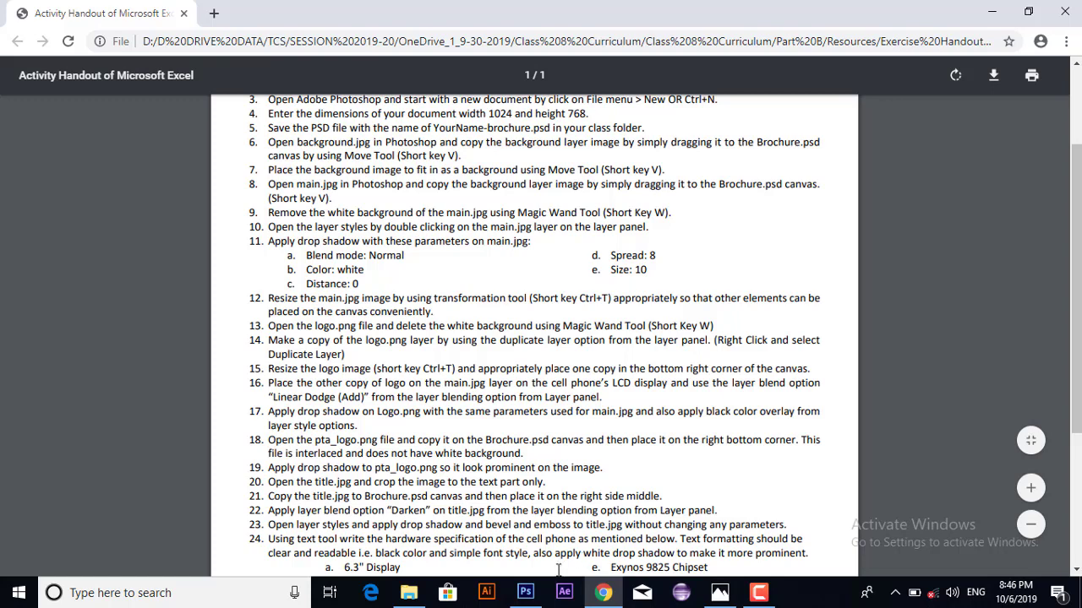
pyautogui.click(525, 592)
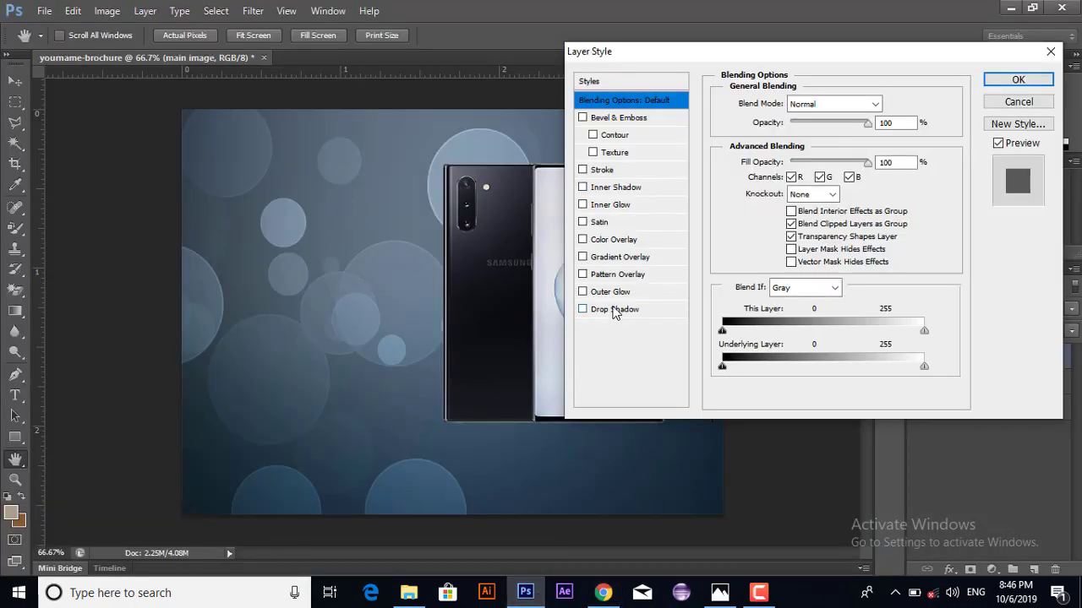
pyautogui.click(615, 311)
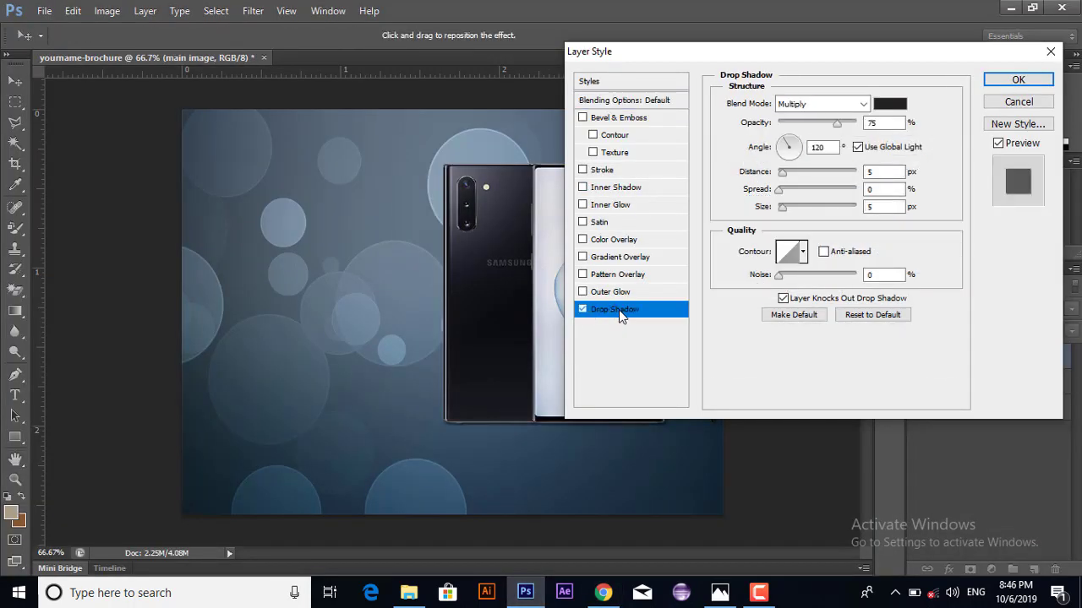
# Step: Set the drop shadow's blend mode to Normal and its colour to white (ffffff)
pyautogui.click(870, 123)
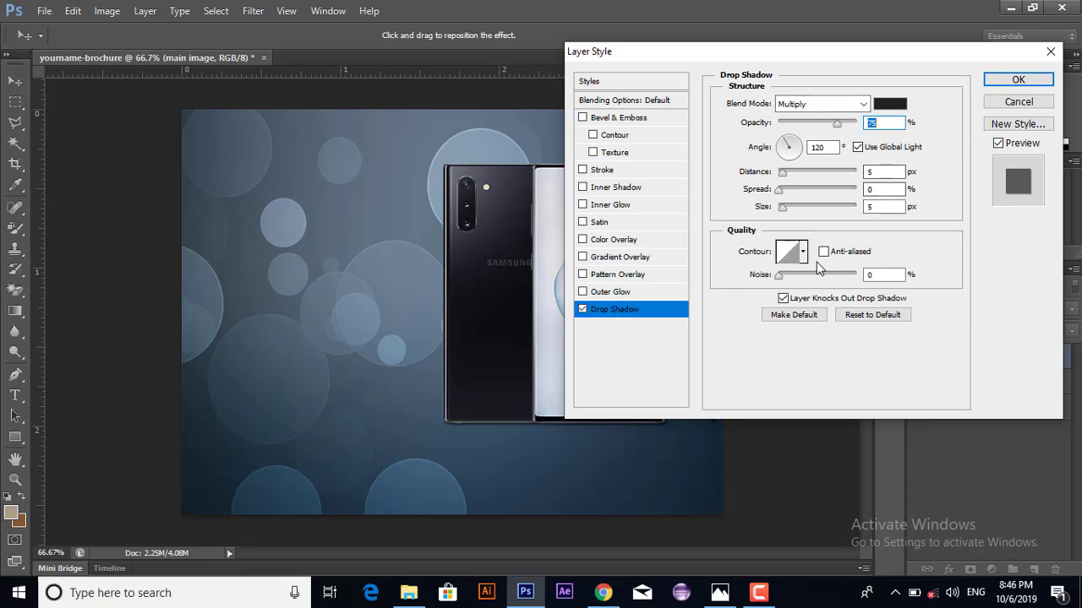
pyautogui.click(814, 106)
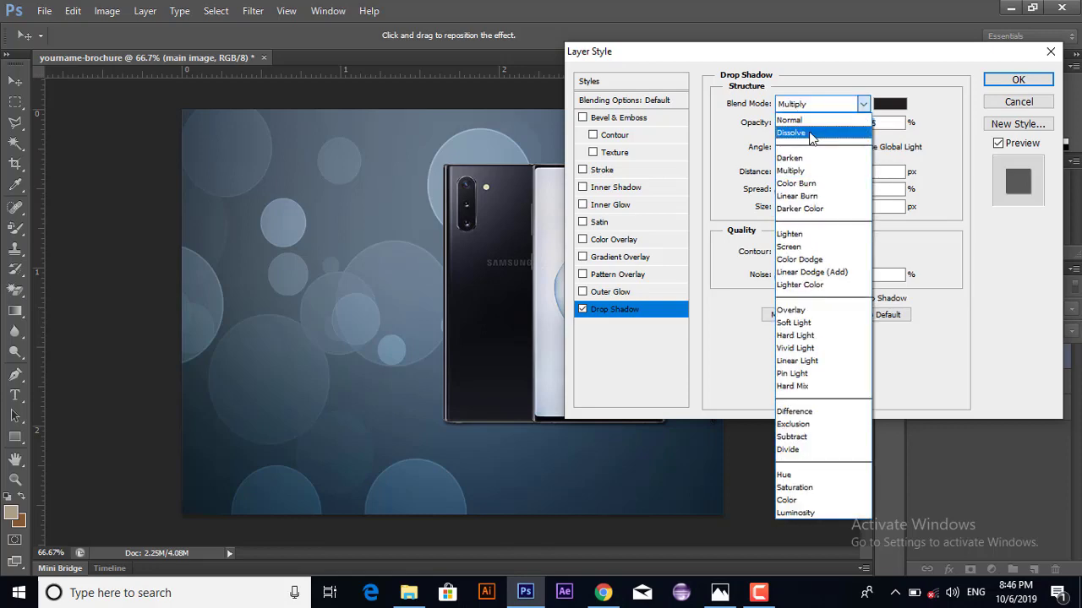
pyautogui.click(812, 122)
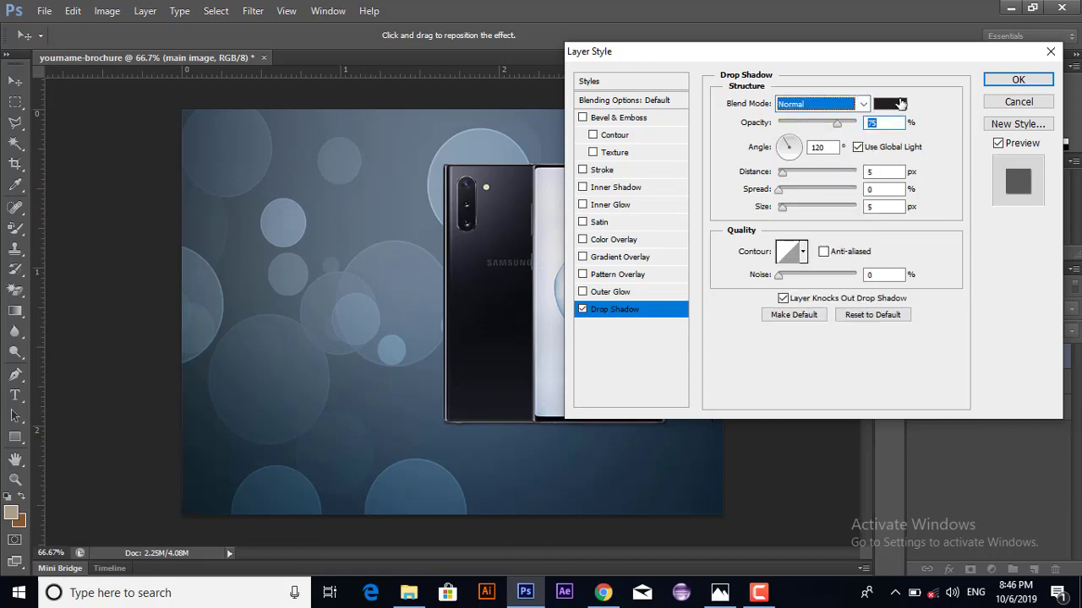
pyautogui.click(901, 103)
pyautogui.click(514, 171)
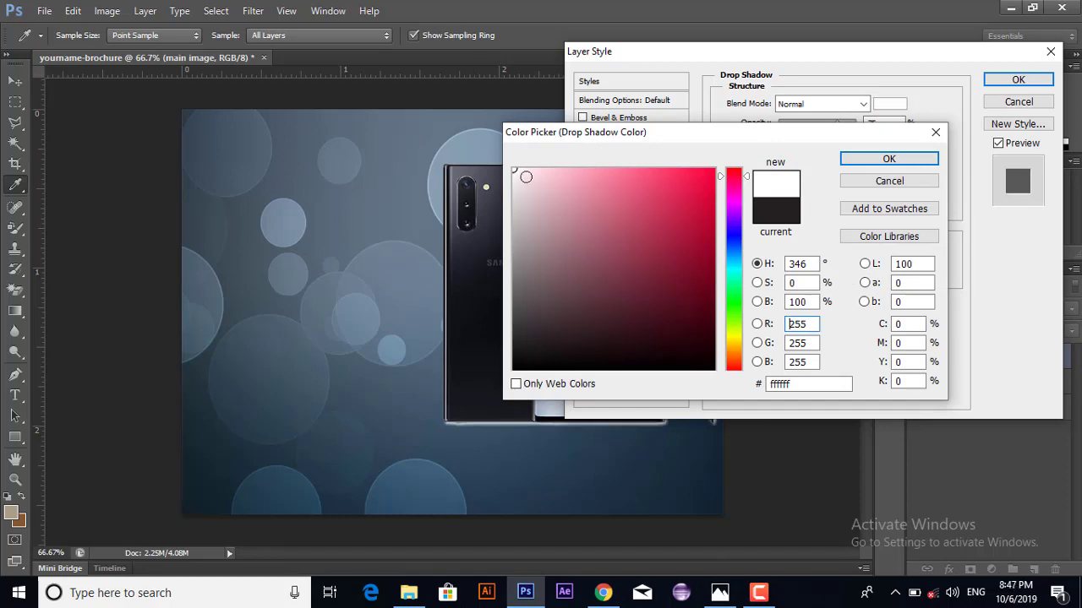
pyautogui.click(894, 158)
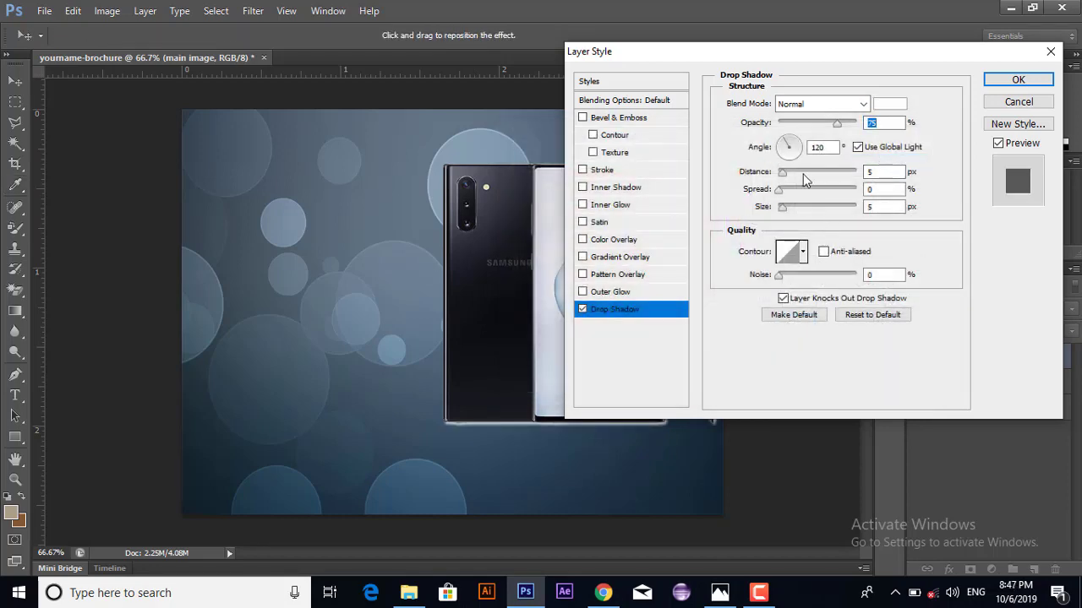
# Step: Set the drop shadow's distance to 0 px, spread to 8% and size to 10 px, and apply the layer style
pyautogui.moveTo(782, 173); pyautogui.dragTo(778, 172)
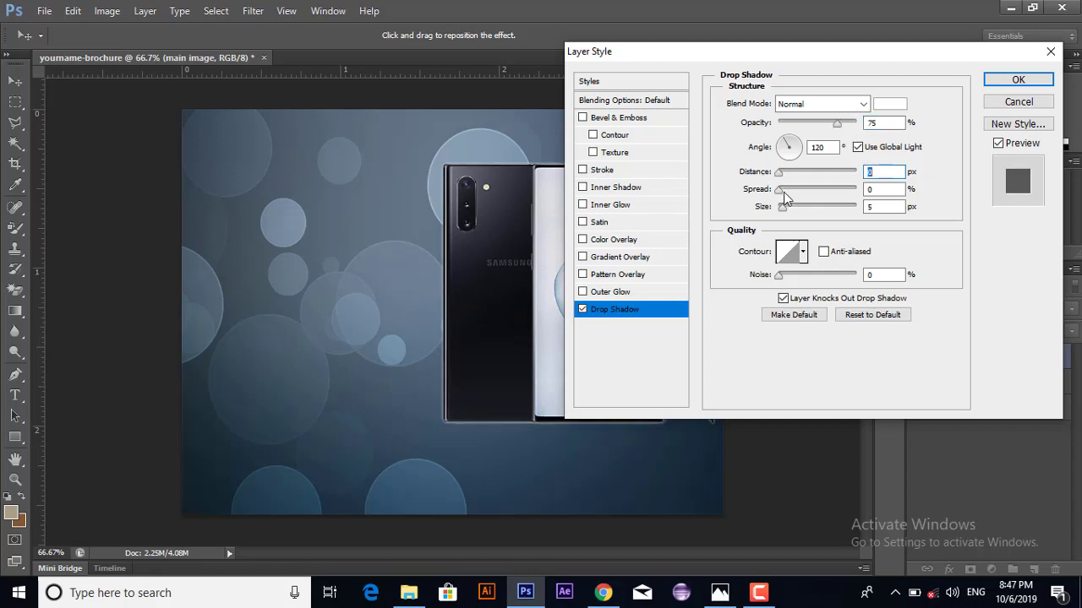
pyautogui.click(879, 190)
pyautogui.write('8')
pyautogui.press('Tab')
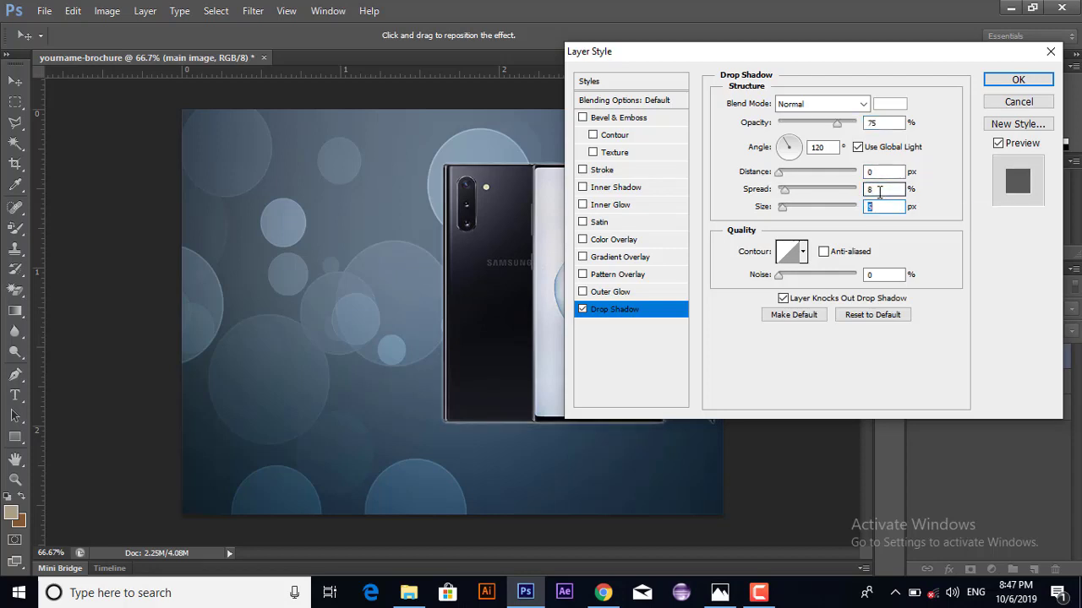
pyautogui.write('10')
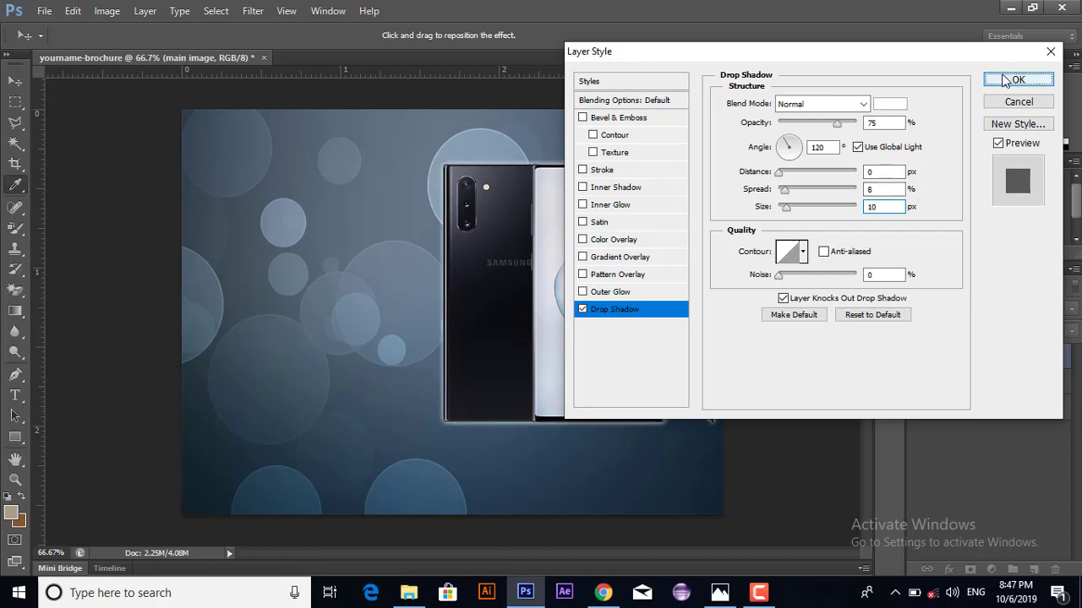
pyautogui.click(1011, 80)
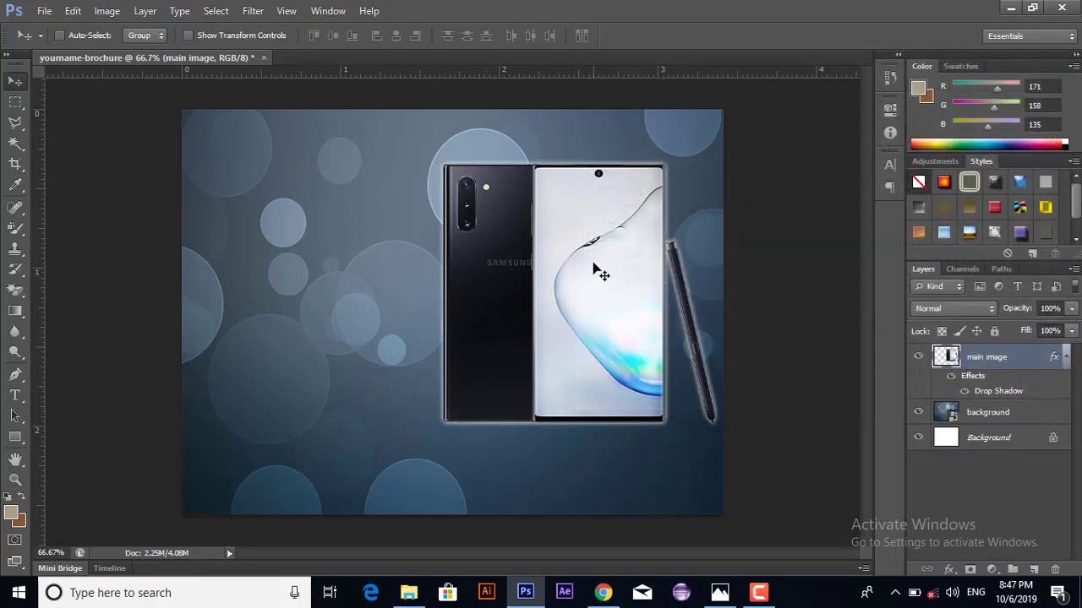
# Step: Shift the phone image slightly up and to the left on the canvas, and read the handout's remaining instructions from the logo.png step onward
pyautogui.moveTo(594, 265); pyautogui.dragTo(587, 245)
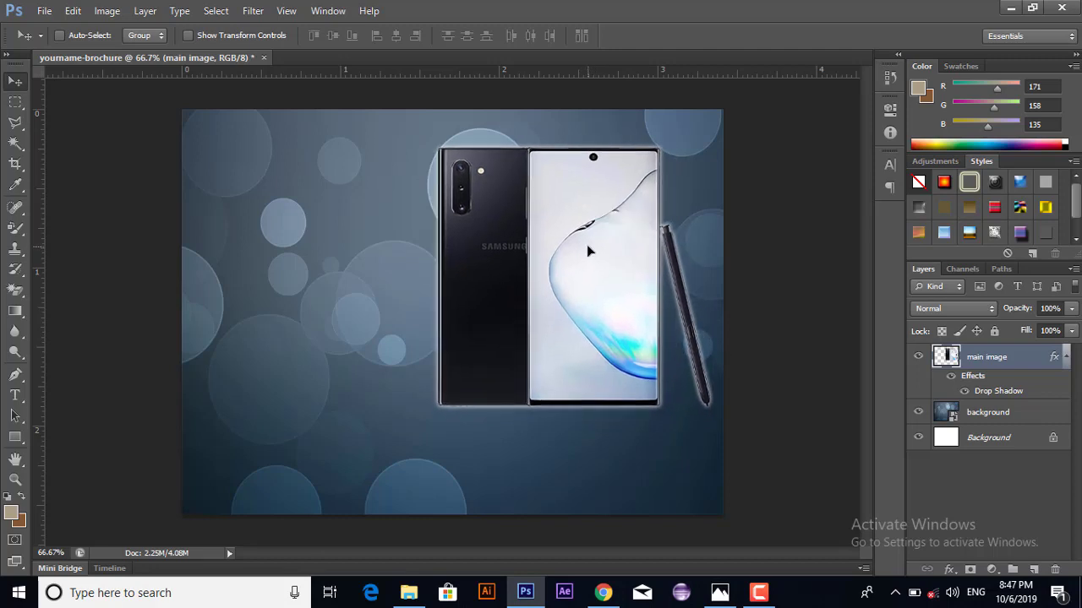
pyautogui.click(602, 592)
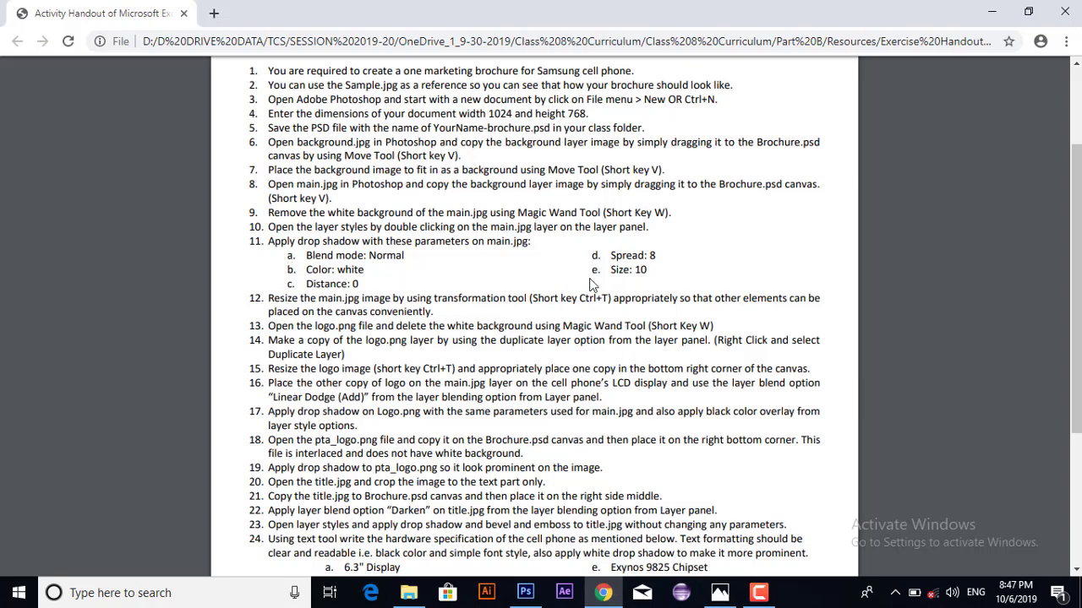
pyautogui.moveTo(1078, 276); pyautogui.dragTo(1078, 354)
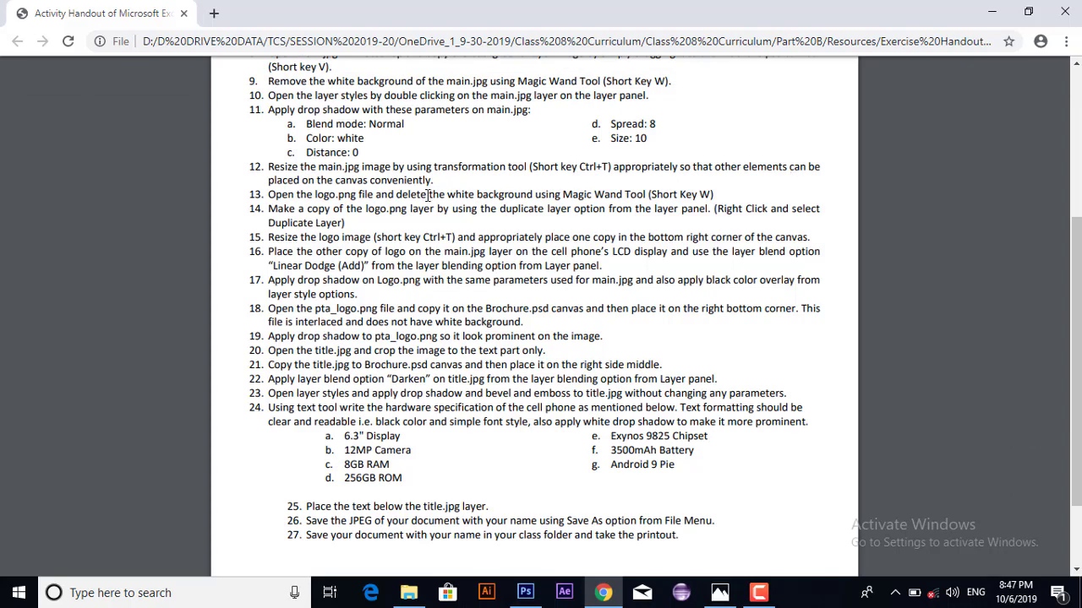
pyautogui.click(525, 593)
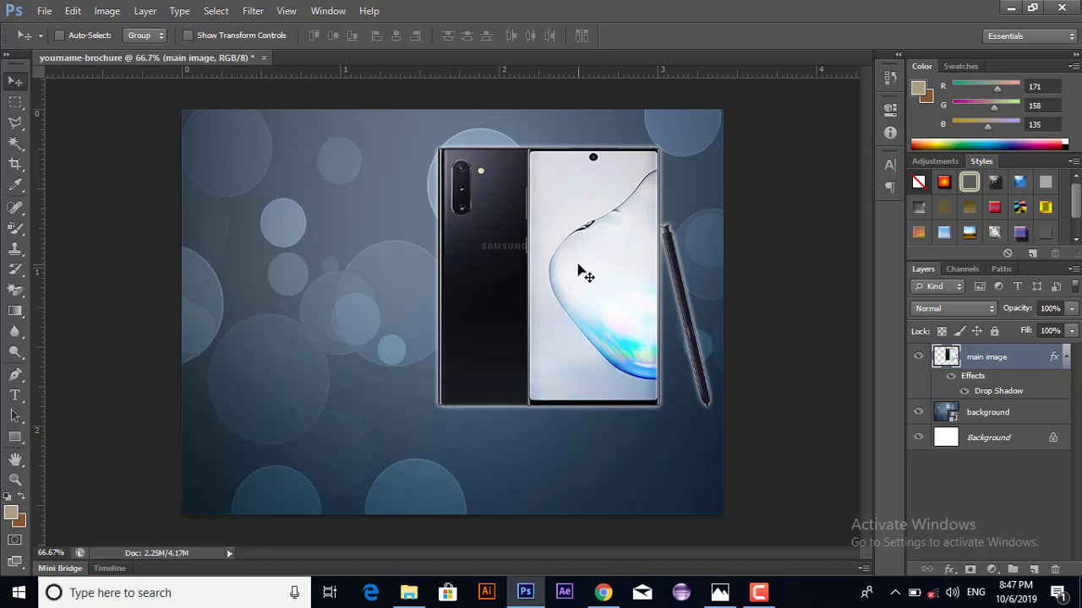
pyautogui.hotkey('ctrl', 't')
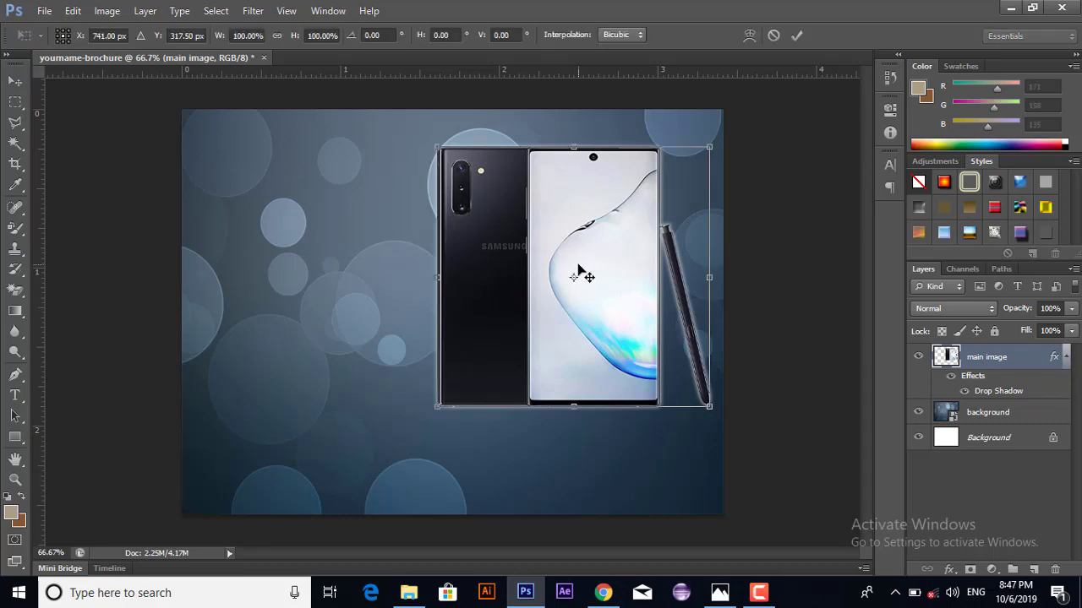
pyautogui.click(796, 38)
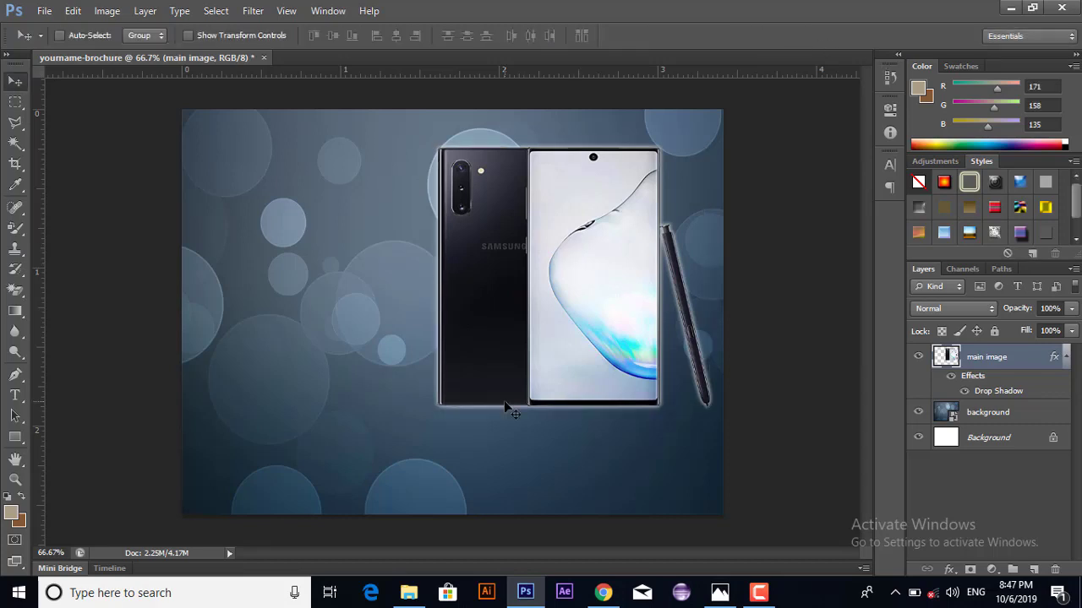
# Step: Consult the handout's logo instructions and open the logo image from the Exercise Images folder as a separate Photoshop document
pyautogui.click(602, 593)
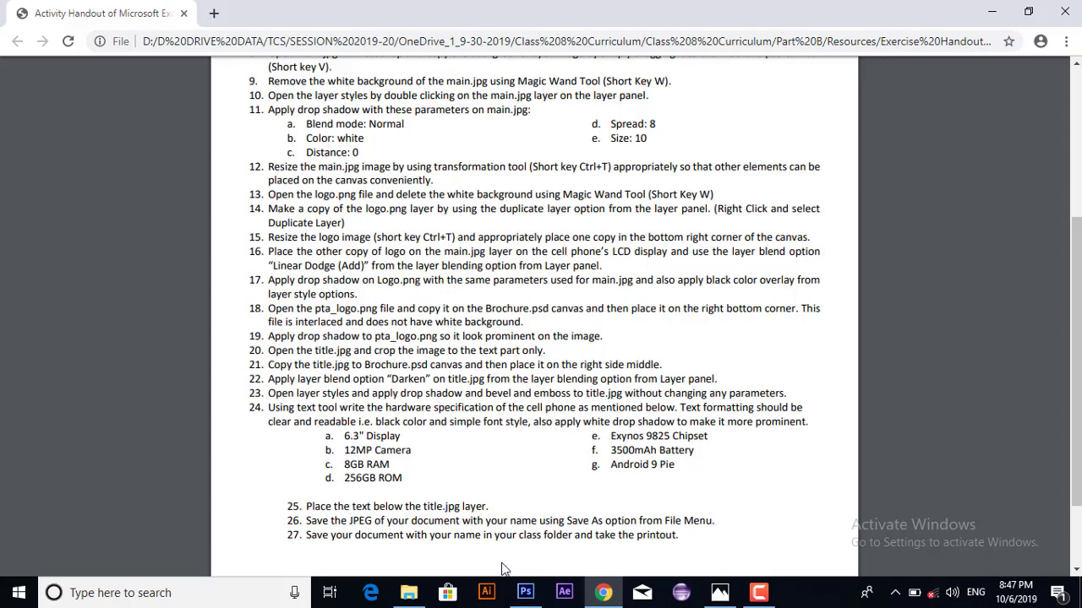
pyautogui.click(406, 593)
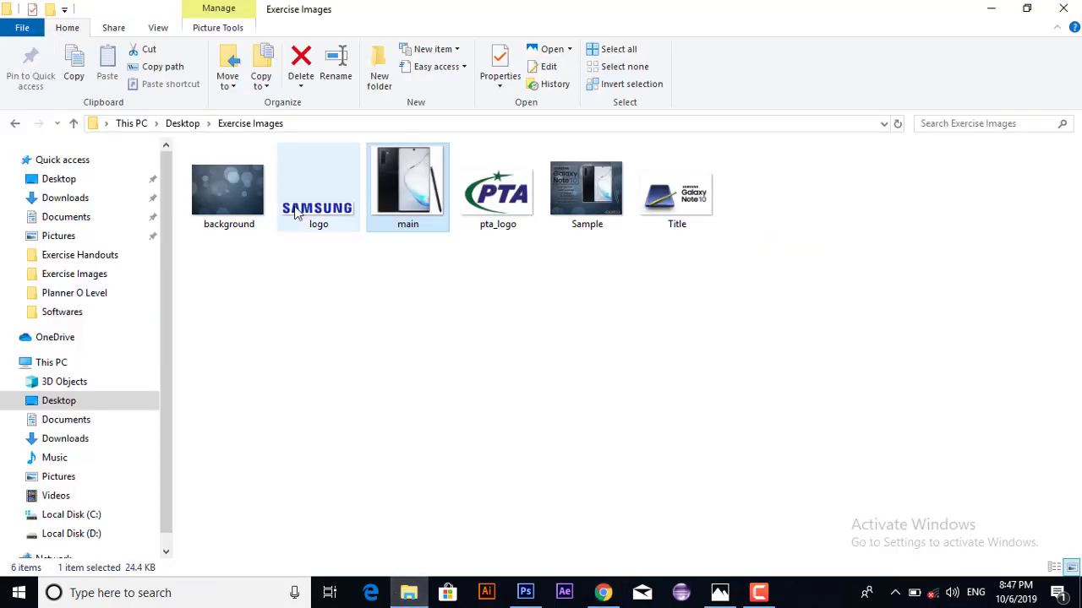
pyautogui.moveTo(318, 218); pyautogui.dragTo(355, 58)
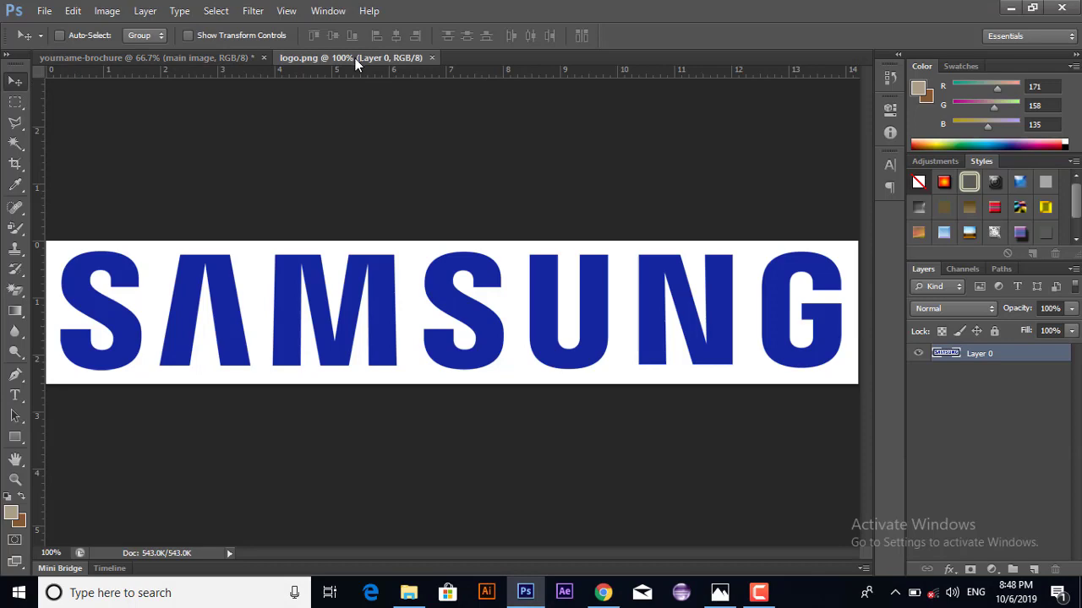
# Step: Float the logo document in its own window and copy its layer onto the brochure canvas
pyautogui.moveTo(355, 62); pyautogui.dragTo(180, 335)
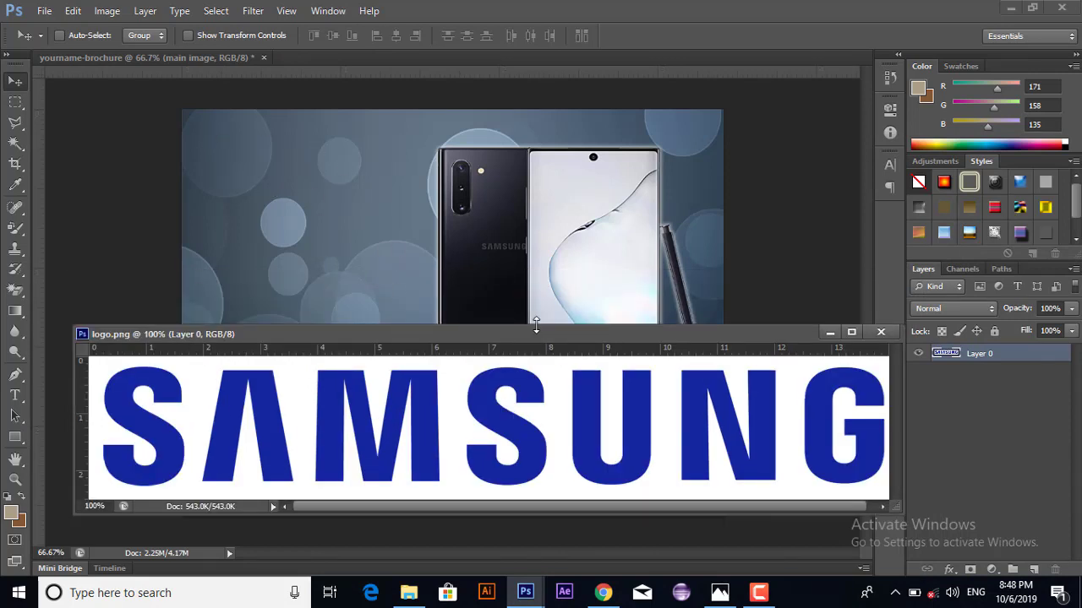
pyautogui.moveTo(534, 333); pyautogui.dragTo(455, 355)
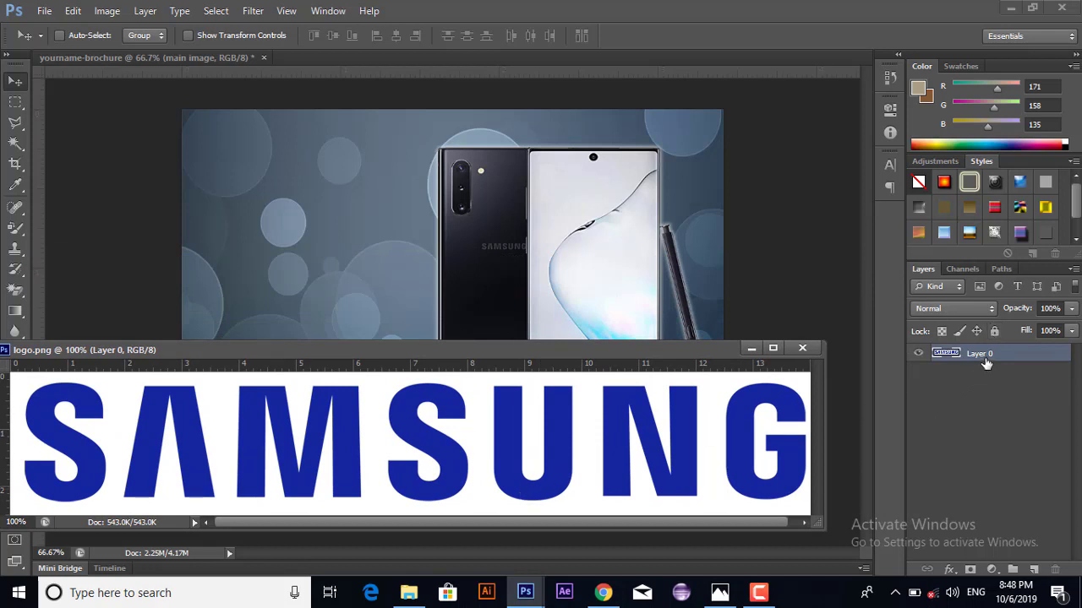
pyautogui.moveTo(986, 362); pyautogui.dragTo(374, 201)
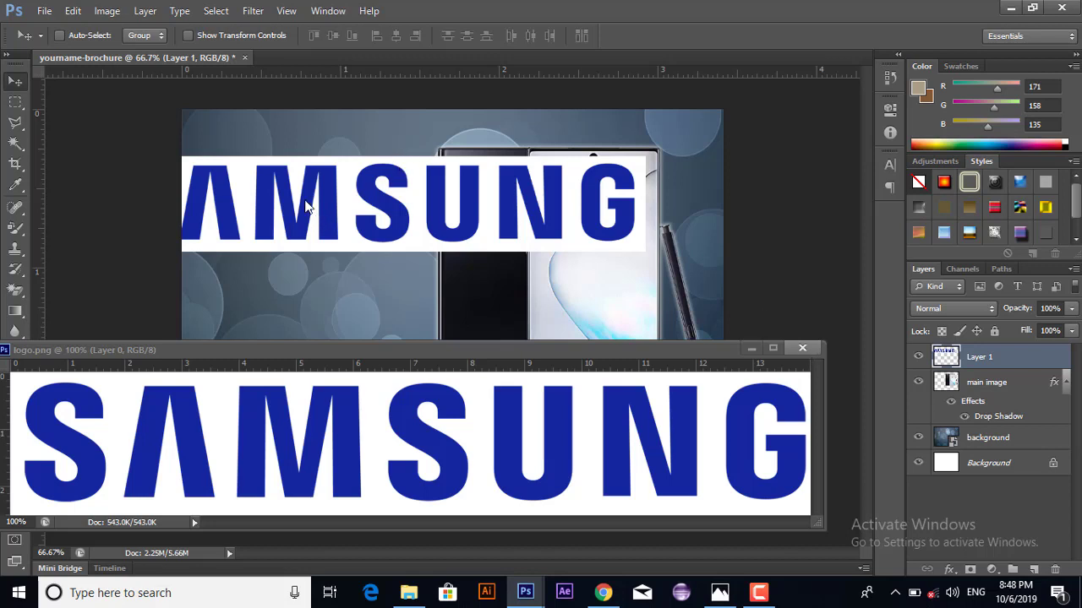
pyautogui.click(410, 279)
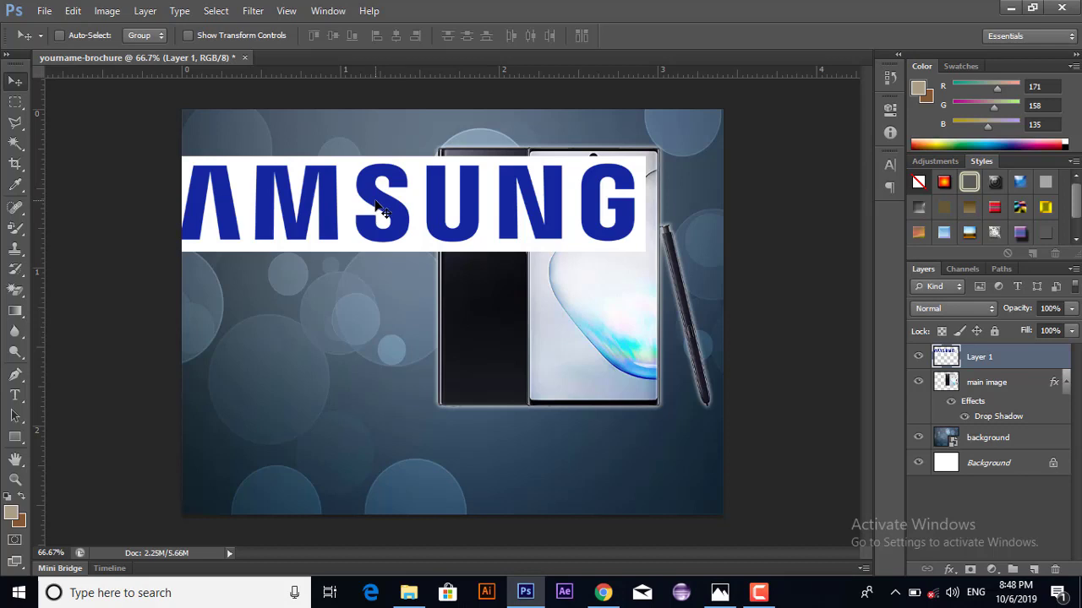
# Step: Rename the pasted Samsung logo layer as Logo
pyautogui.doubleClick(980, 358)
pyautogui.write('Logo')
pyautogui.click(1011, 480)
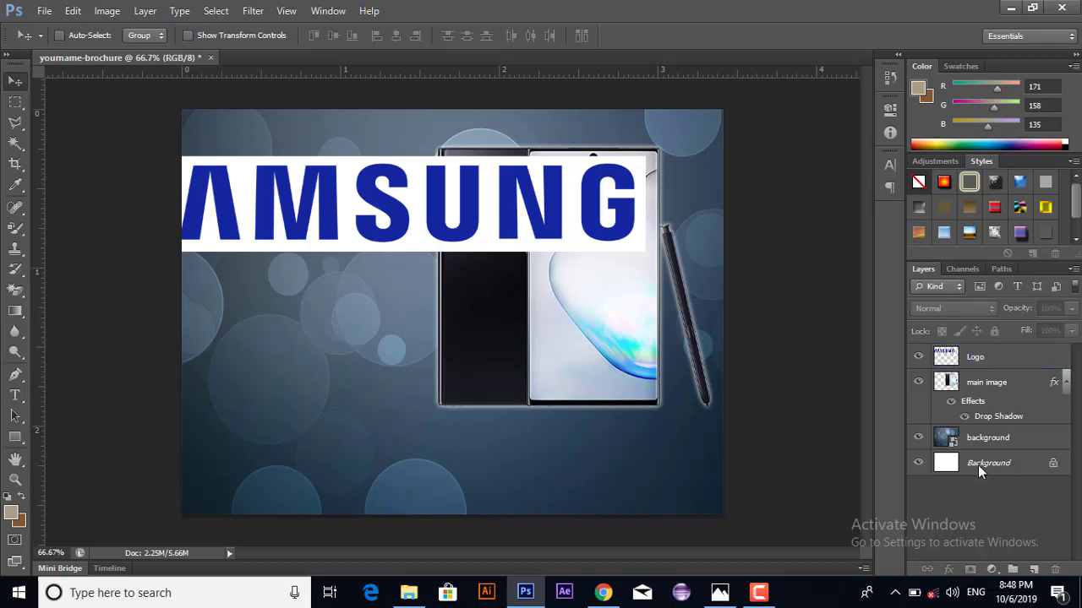
# Step: Select the Logo layer and move the logo down and to the right across the phone image
pyautogui.click(419, 213)
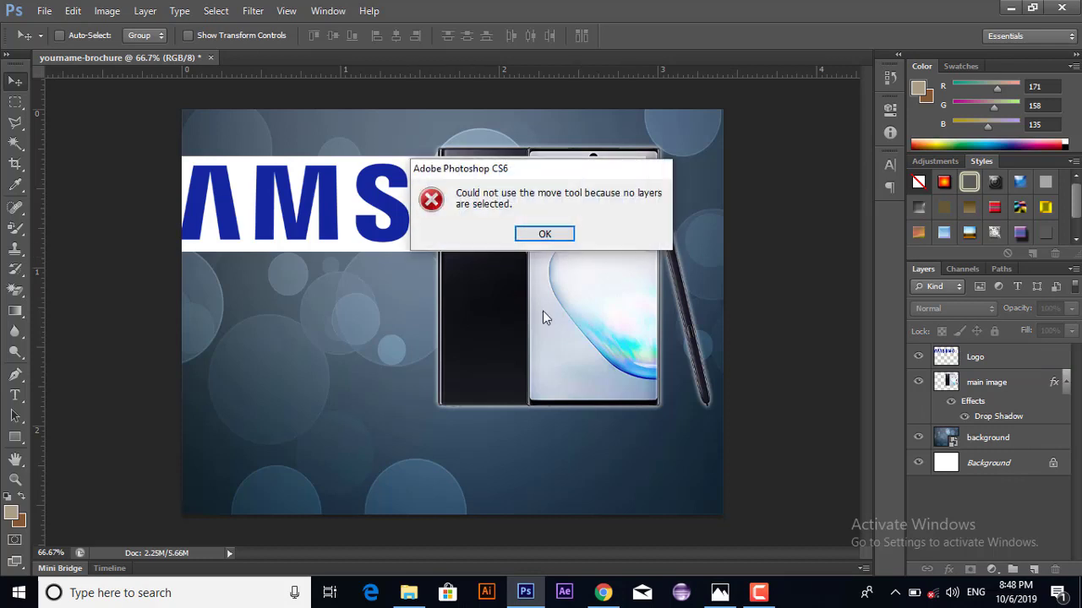
pyautogui.click(547, 233)
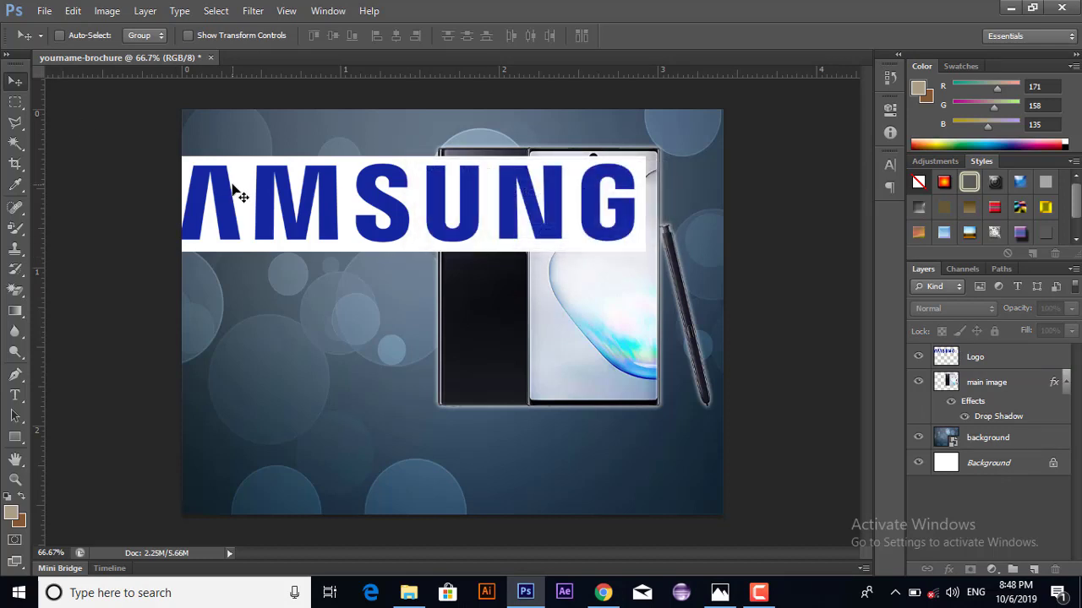
pyautogui.click(986, 362)
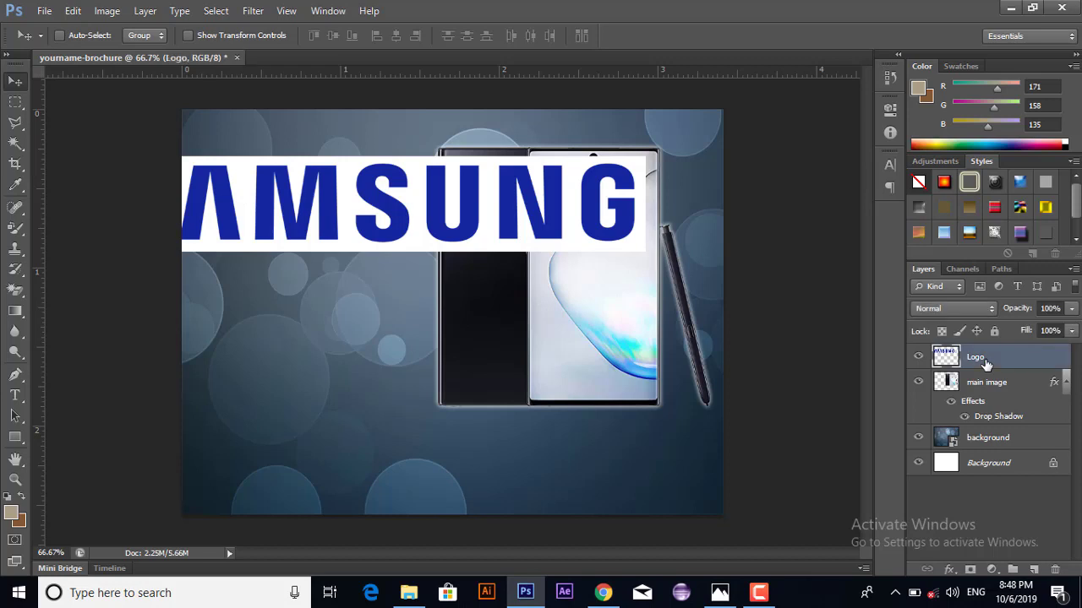
pyautogui.moveTo(486, 235); pyautogui.dragTo(541, 298)
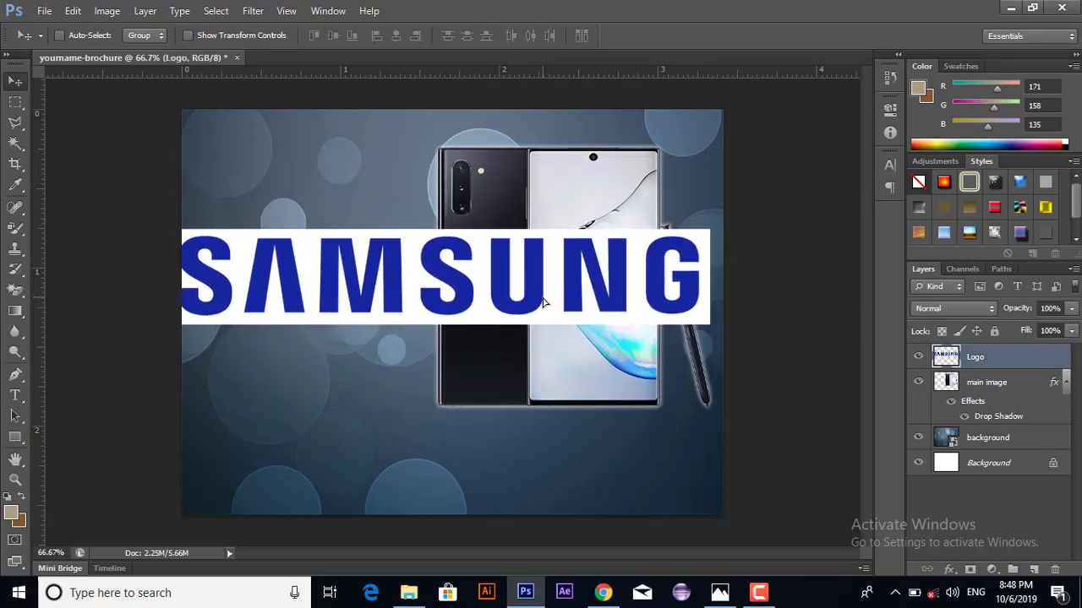
# Step: Scale the logo down to about 58% and place it on the canvas's left half, slightly overlapping the phone's back
pyautogui.hotkey('ctrl', 't')
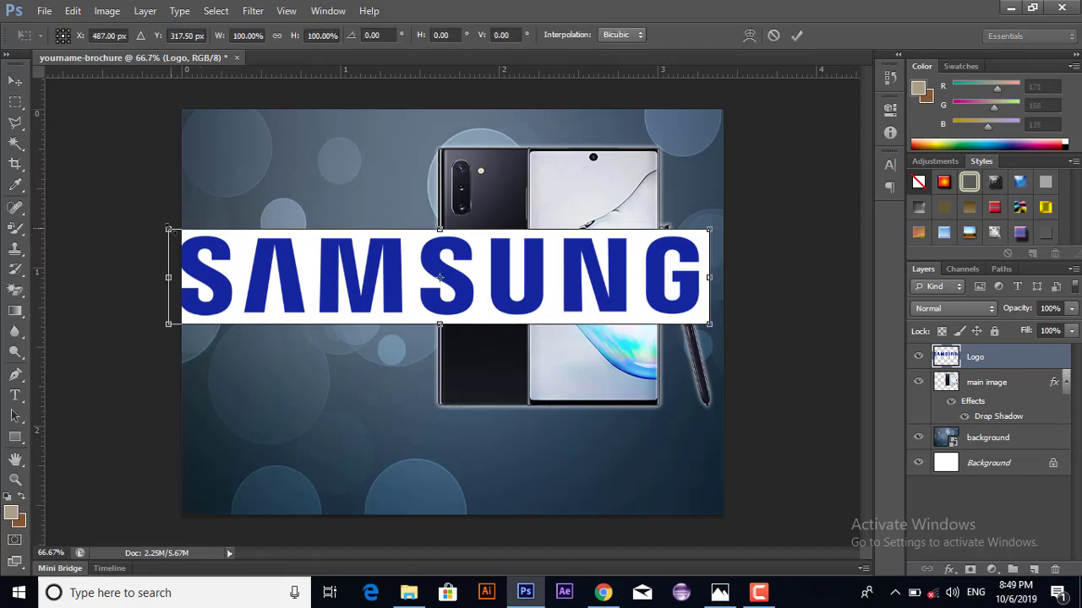
pyautogui.moveTo(169, 229); pyautogui.dragTo(365, 265)
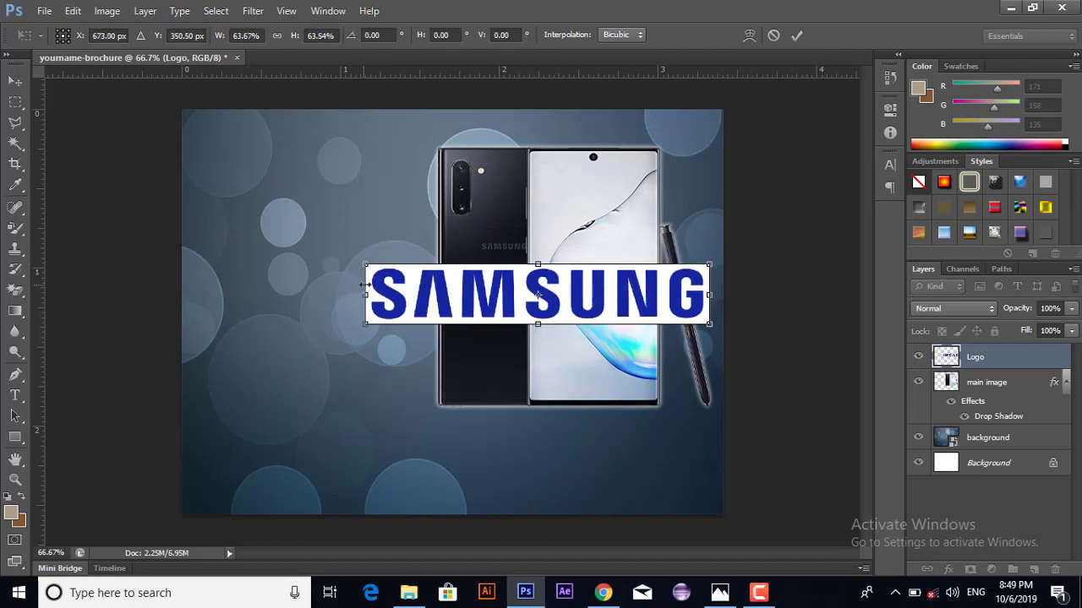
pyautogui.moveTo(639, 300); pyautogui.dragTo(455, 264)
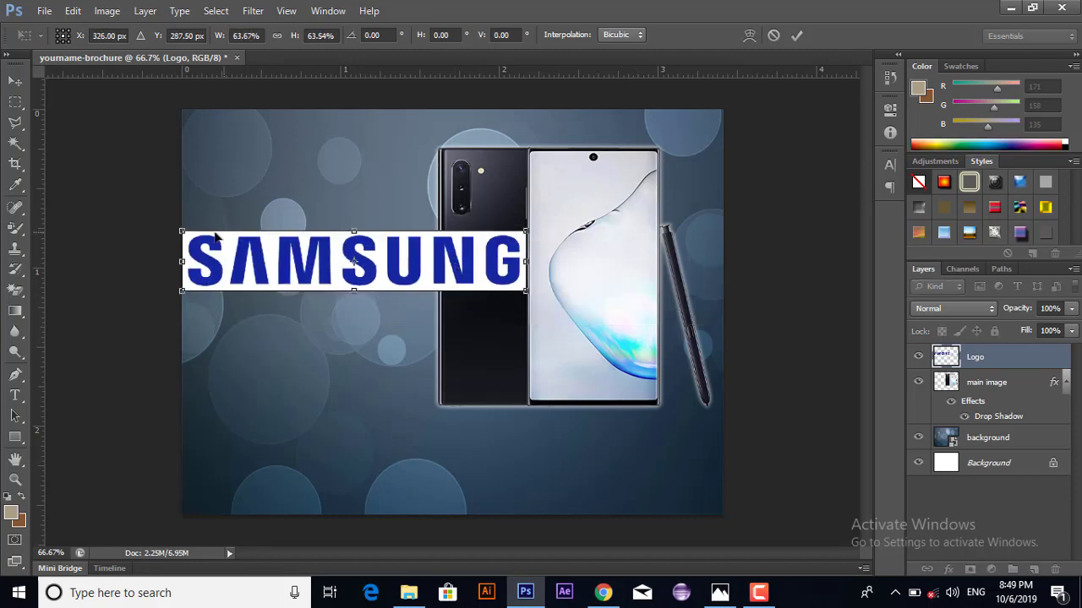
pyautogui.moveTo(181, 230); pyautogui.dragTo(211, 233)
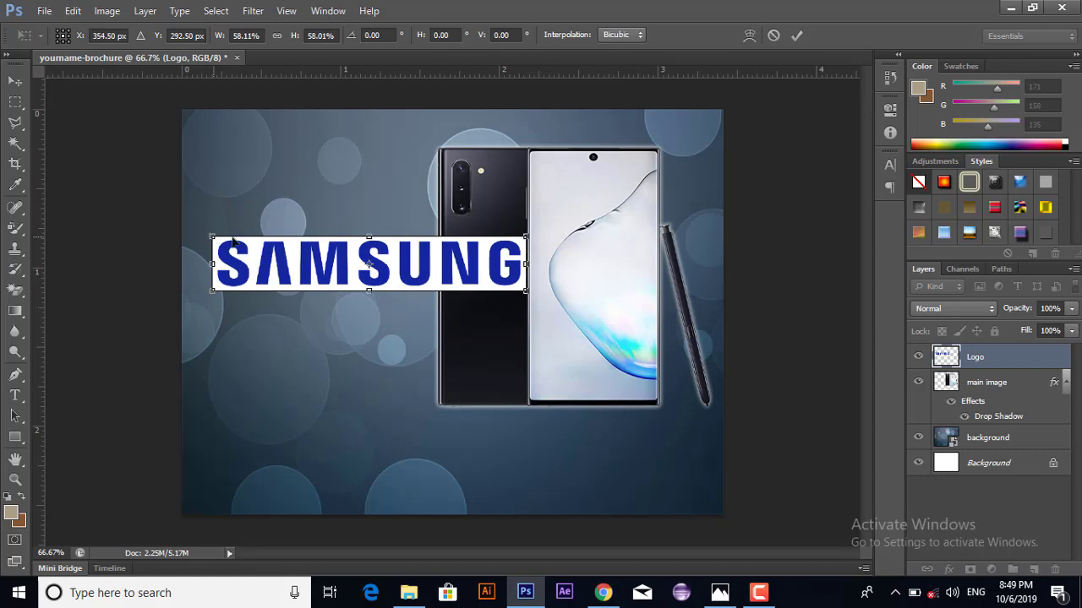
pyautogui.moveTo(307, 263); pyautogui.dragTo(297, 252)
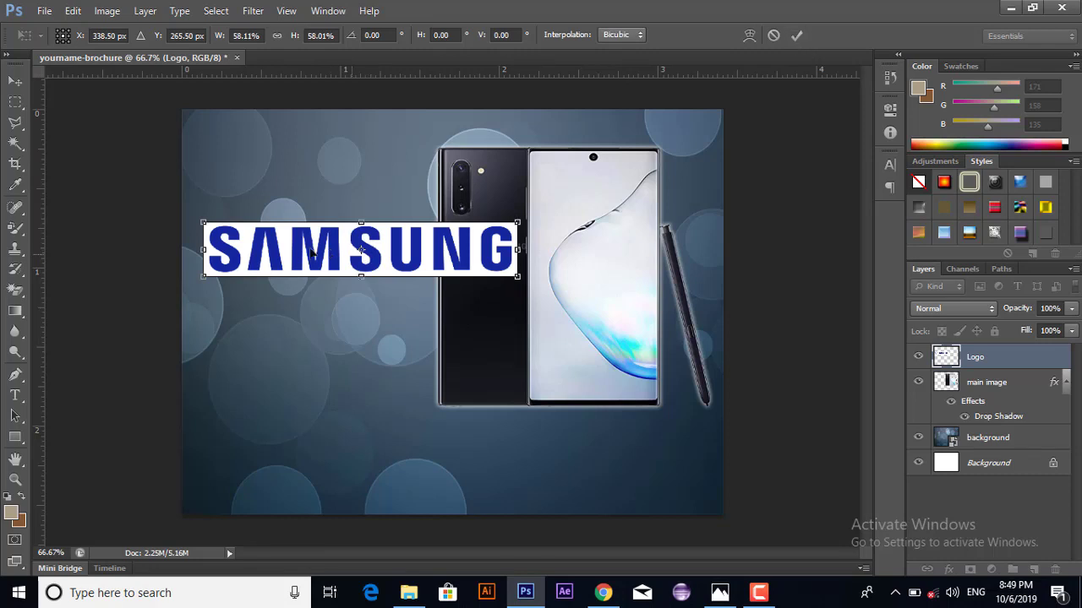
pyautogui.press('Return')
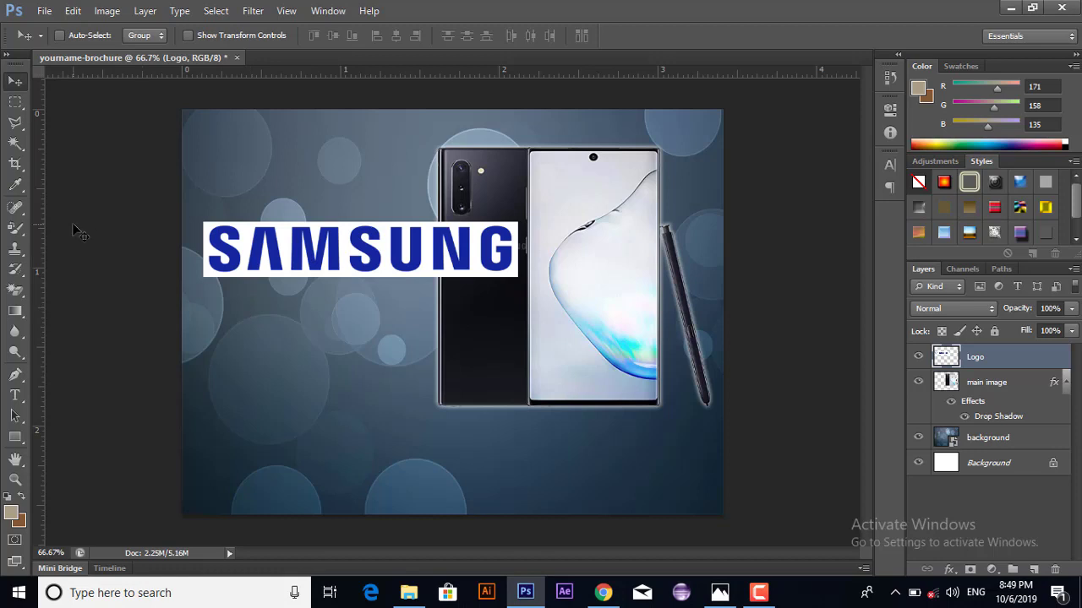
# Step: Remove the logo's white background using the Magic Wand tool and clear the selection
pyautogui.click(15, 144)
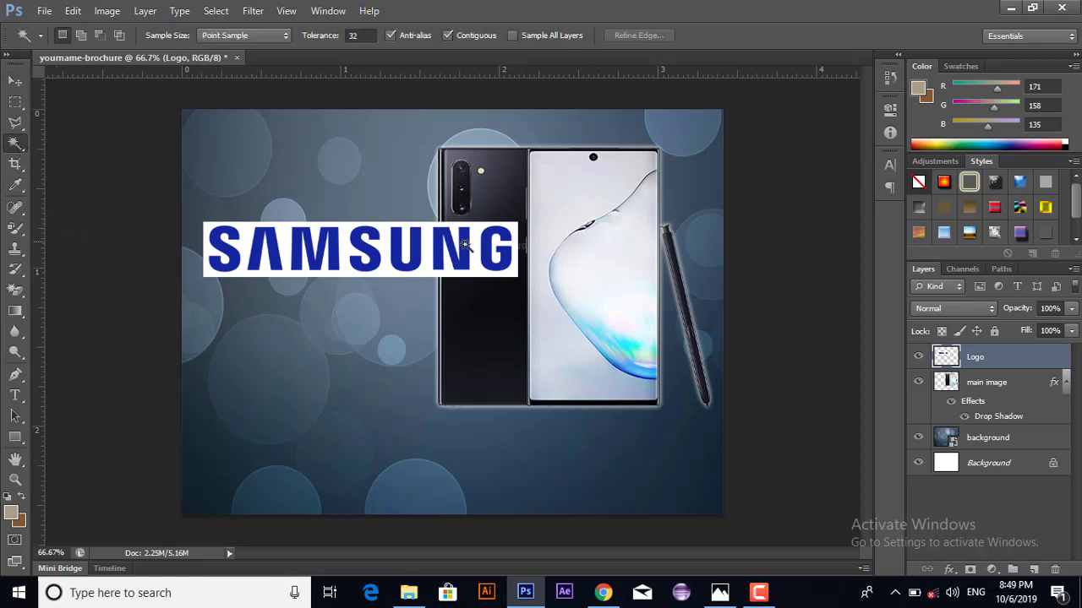
pyautogui.click(432, 271)
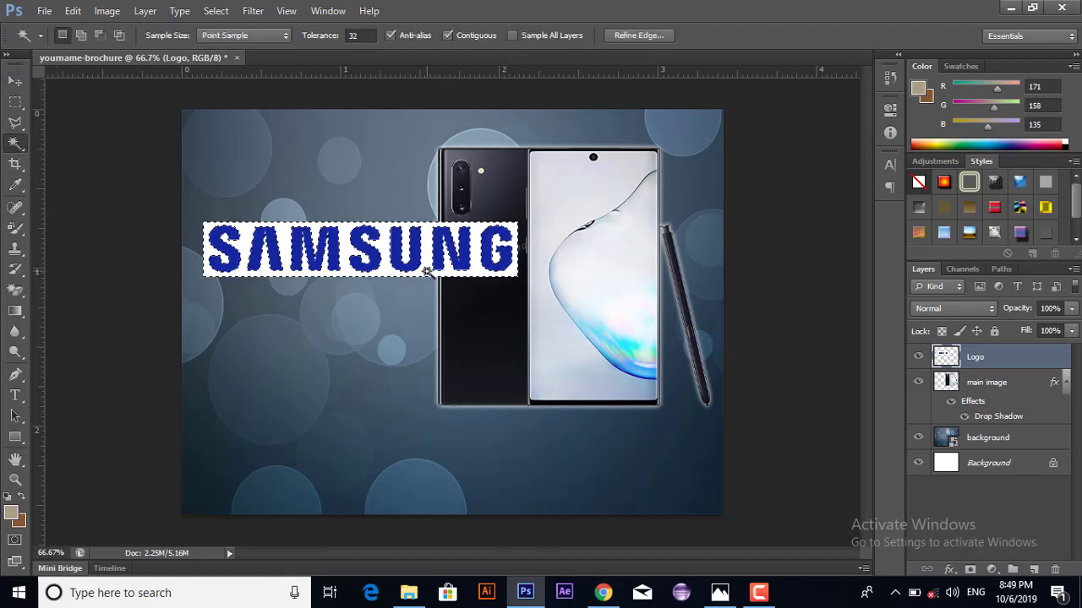
pyautogui.press('Delete')
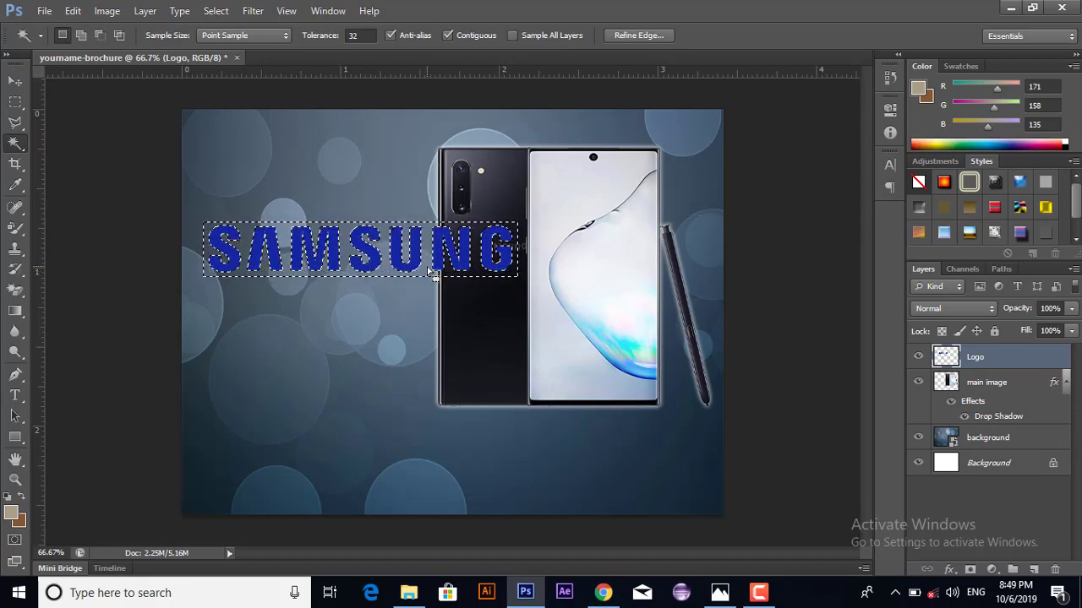
pyautogui.rightClick(430, 272)
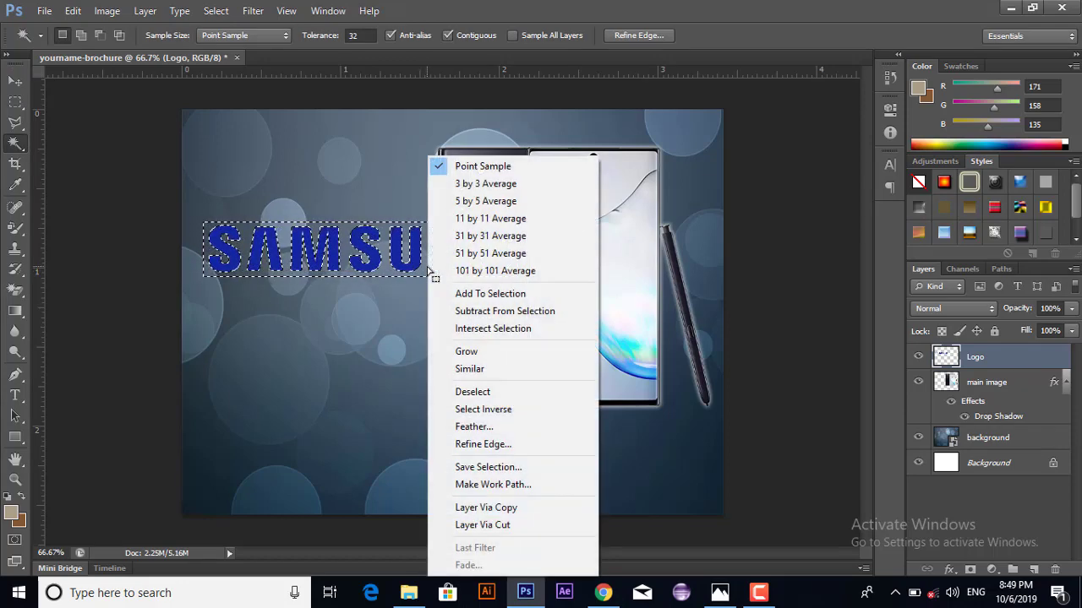
pyautogui.click(479, 394)
# Step: Move the logo to the canvas's bottom-right corner and scale it to about 64%, checking its placement against the sample brochure image
pyautogui.click(15, 81)
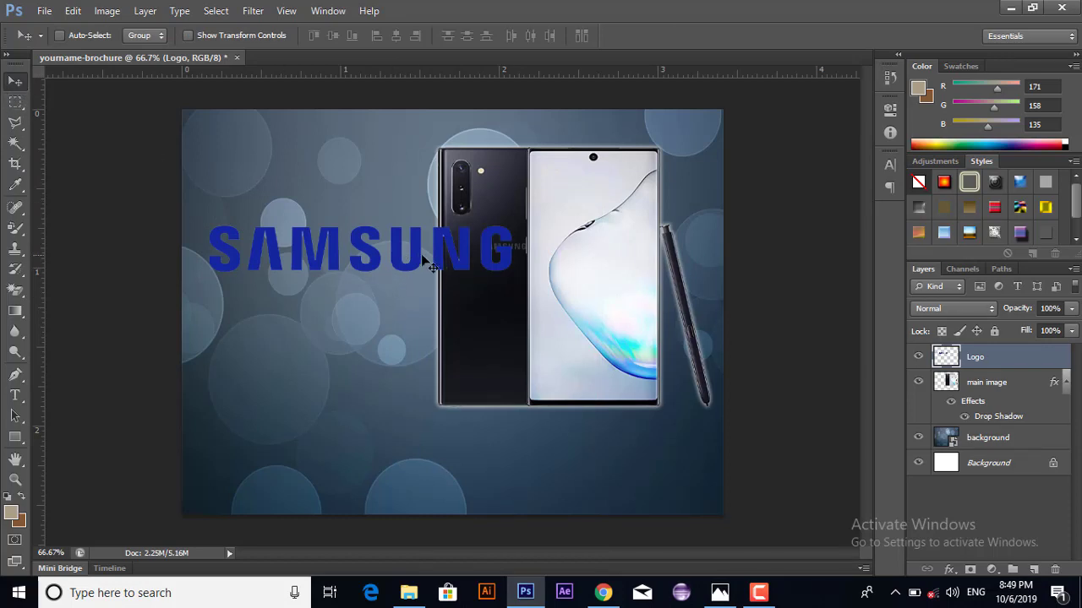
pyautogui.moveTo(422, 258); pyautogui.dragTo(623, 485)
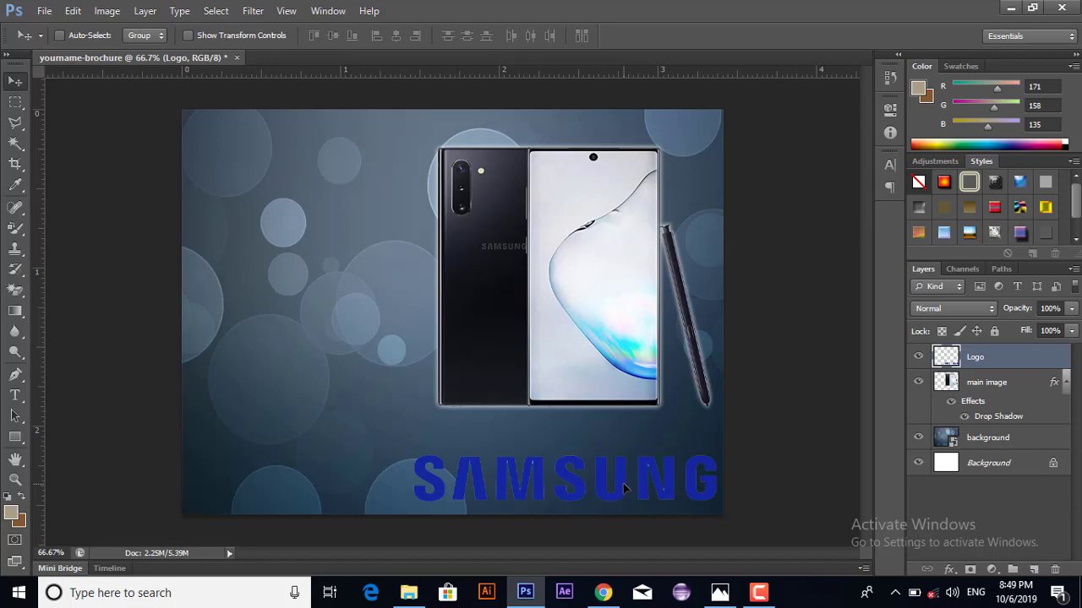
pyautogui.hotkey('ctrl', 't')
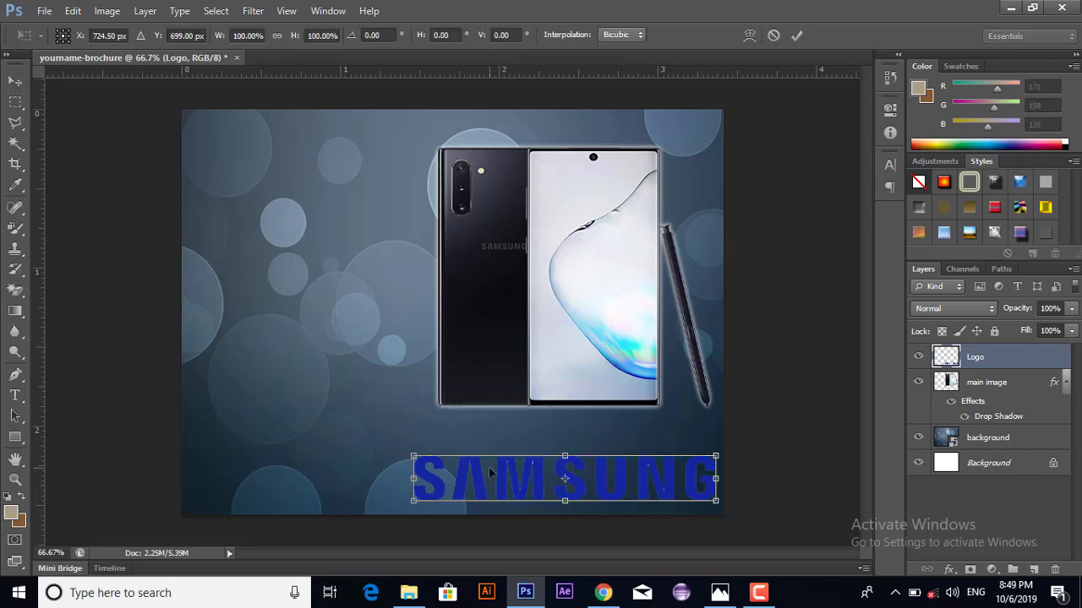
pyautogui.moveTo(413, 456); pyautogui.dragTo(525, 476)
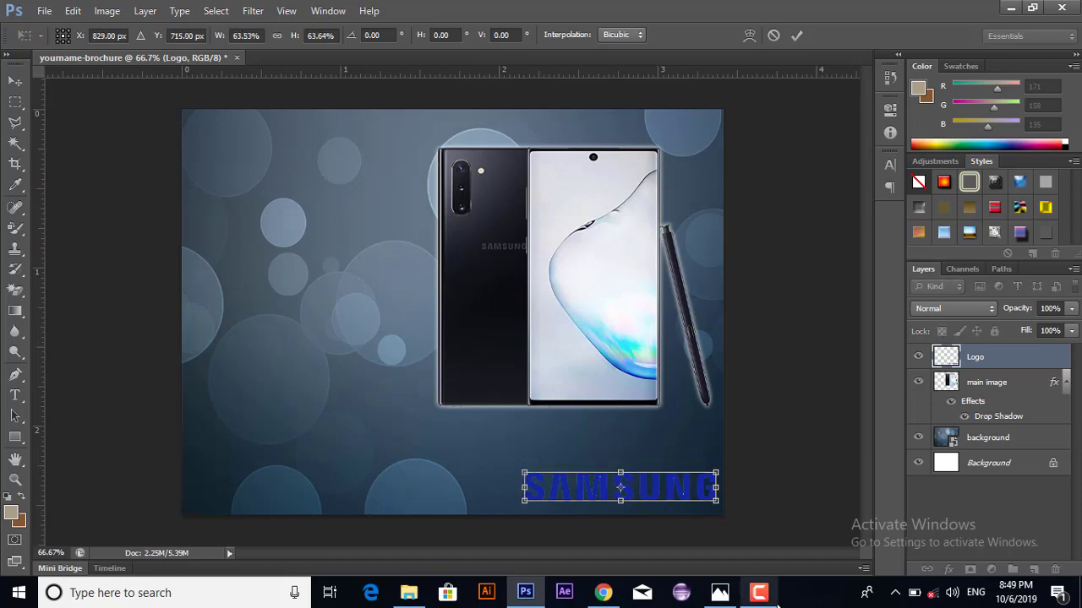
pyautogui.click(720, 592)
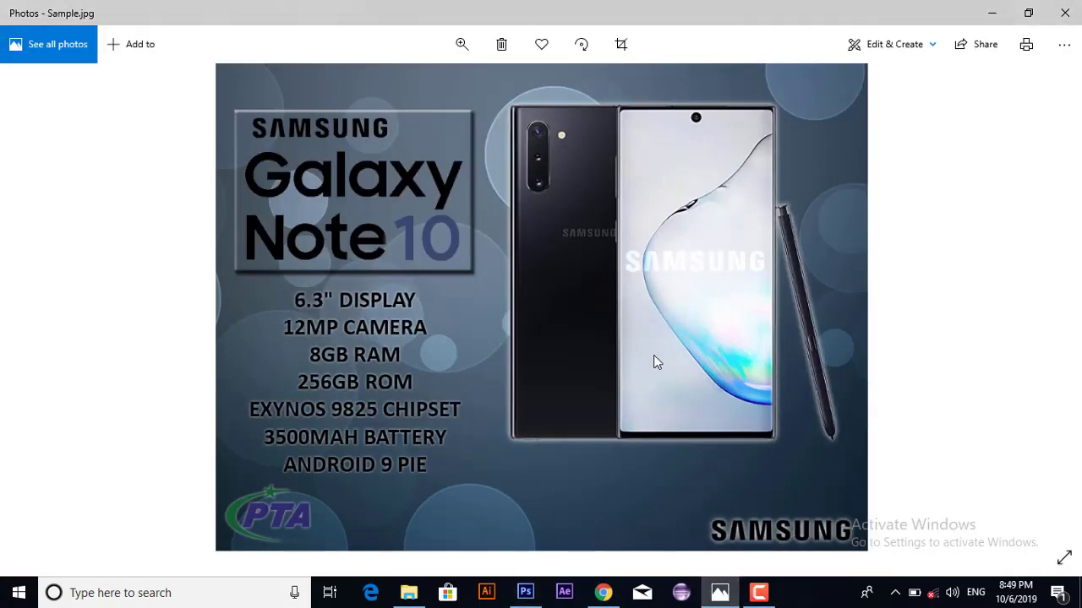
pyautogui.click(525, 593)
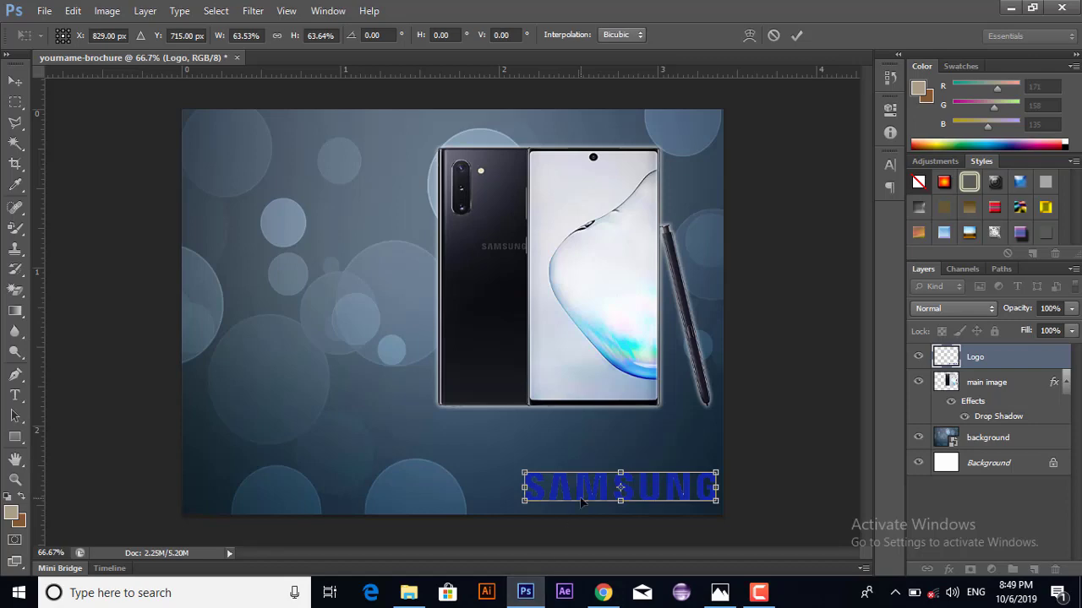
pyautogui.press('Return')
# Step: Check the handout's next logo instruction and duplicate the Logo layer within the brochure document, keeping the default name
pyautogui.click(603, 593)
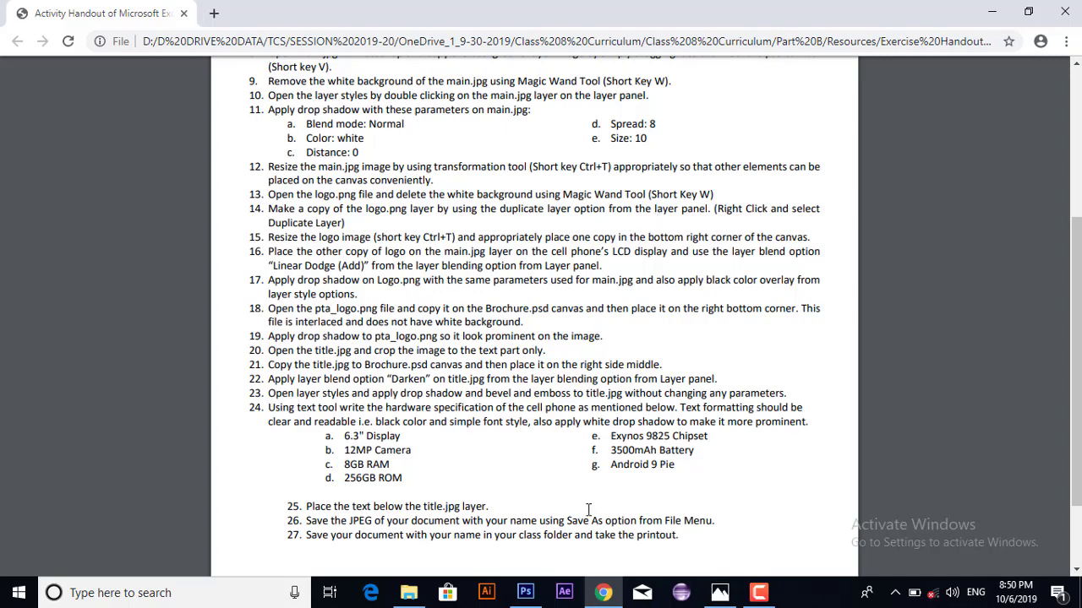
pyautogui.click(526, 592)
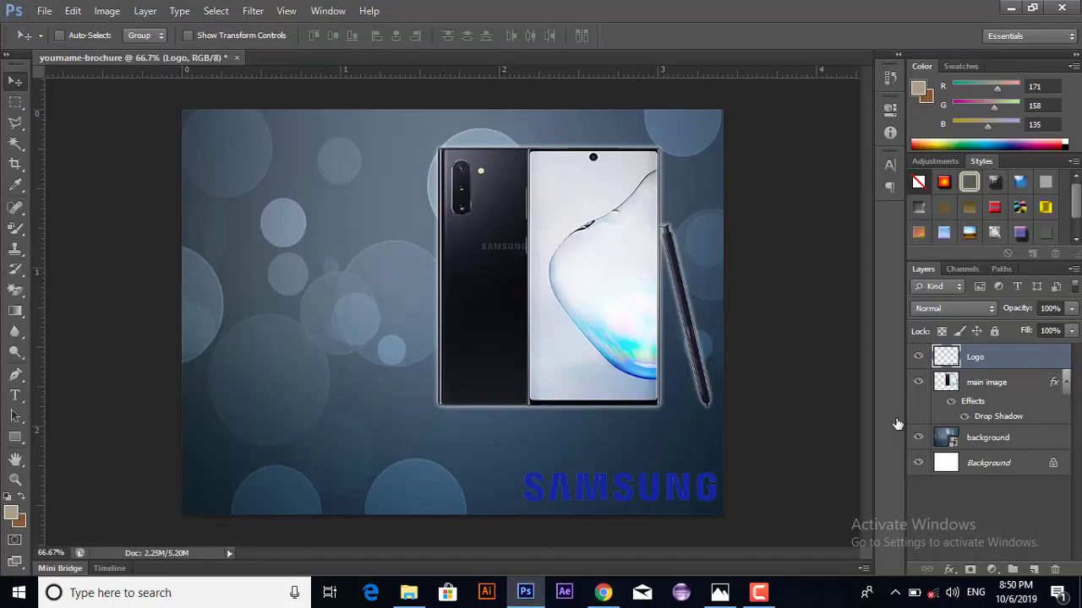
pyautogui.rightClick(1016, 362)
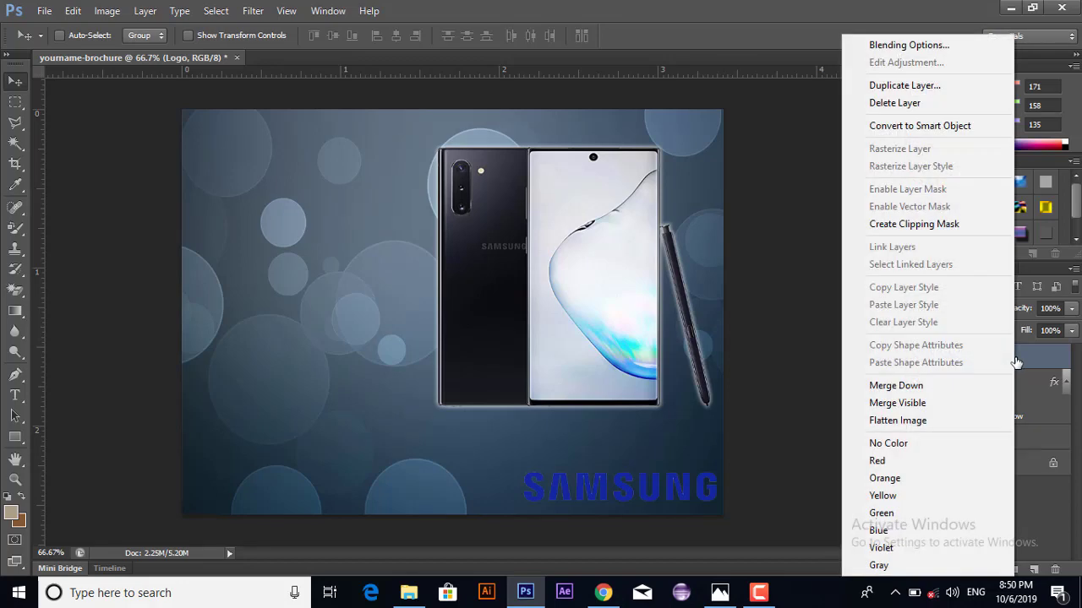
pyautogui.click(904, 86)
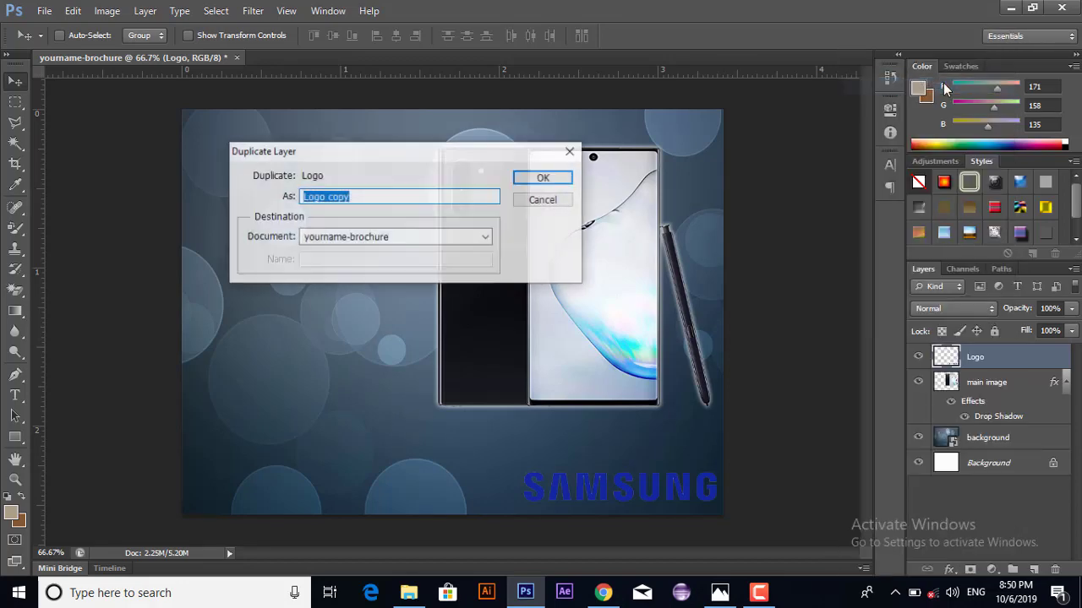
pyautogui.click(544, 180)
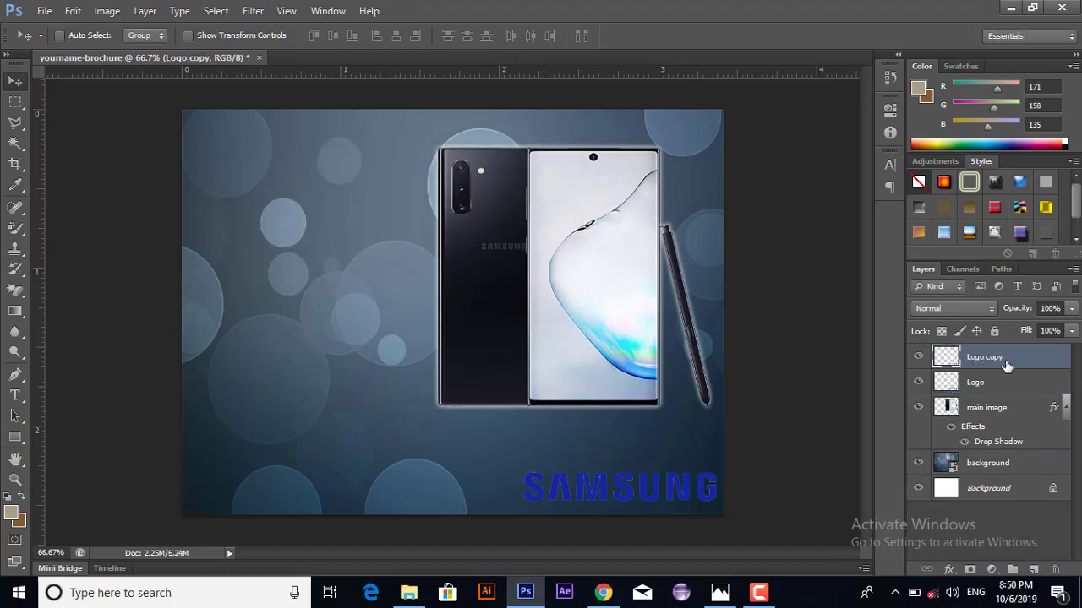
# Step: Check the handout's instructions for the second logo and move the Logo copy onto the phone's display
pyautogui.click(603, 592)
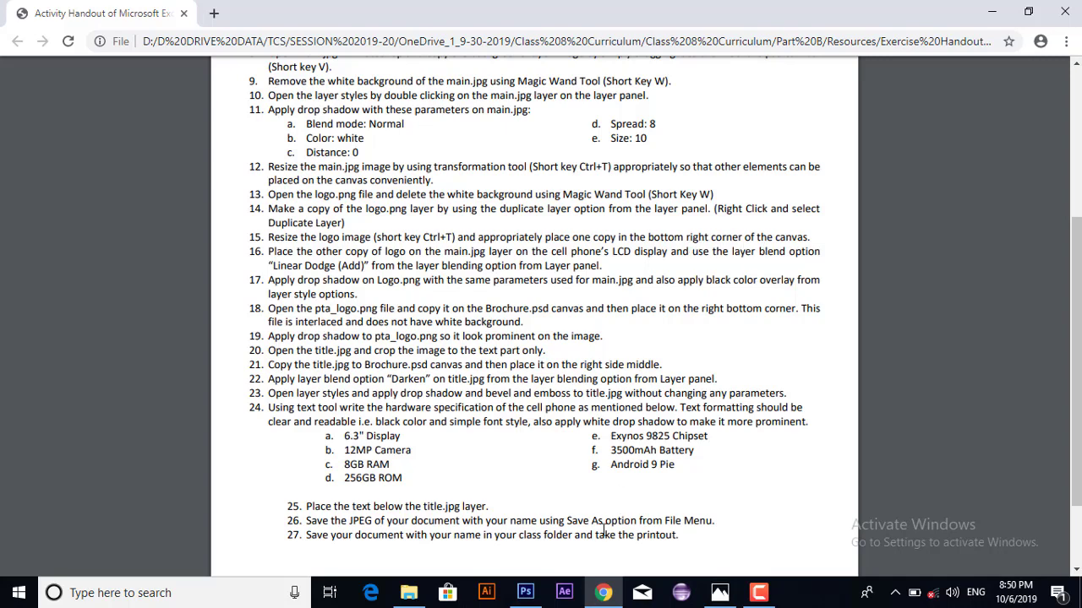
pyautogui.click(525, 592)
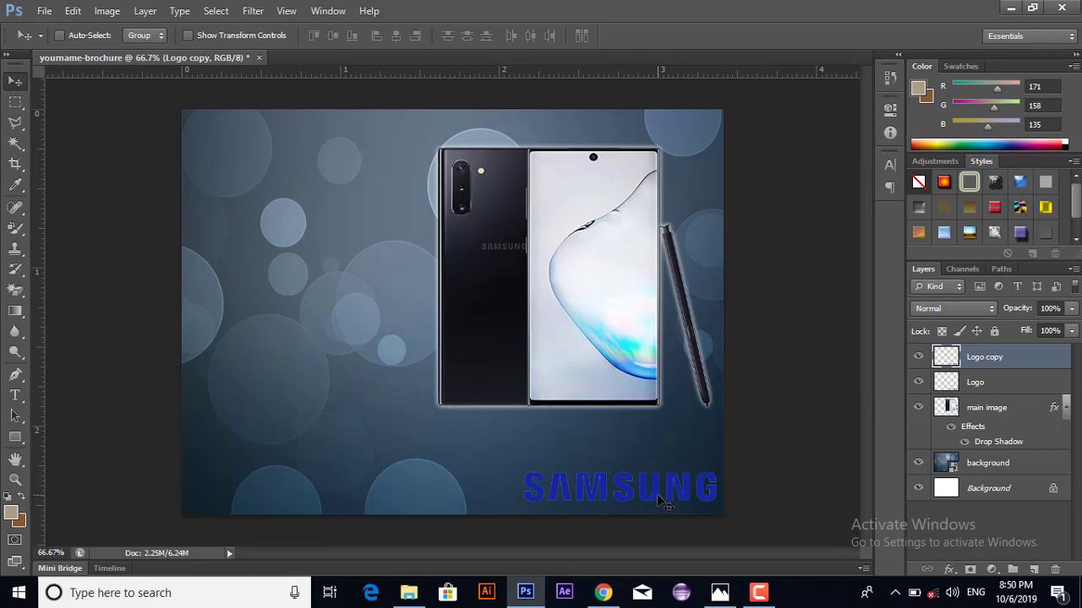
pyautogui.moveTo(658, 496); pyautogui.dragTo(639, 452)
pyautogui.click(603, 593)
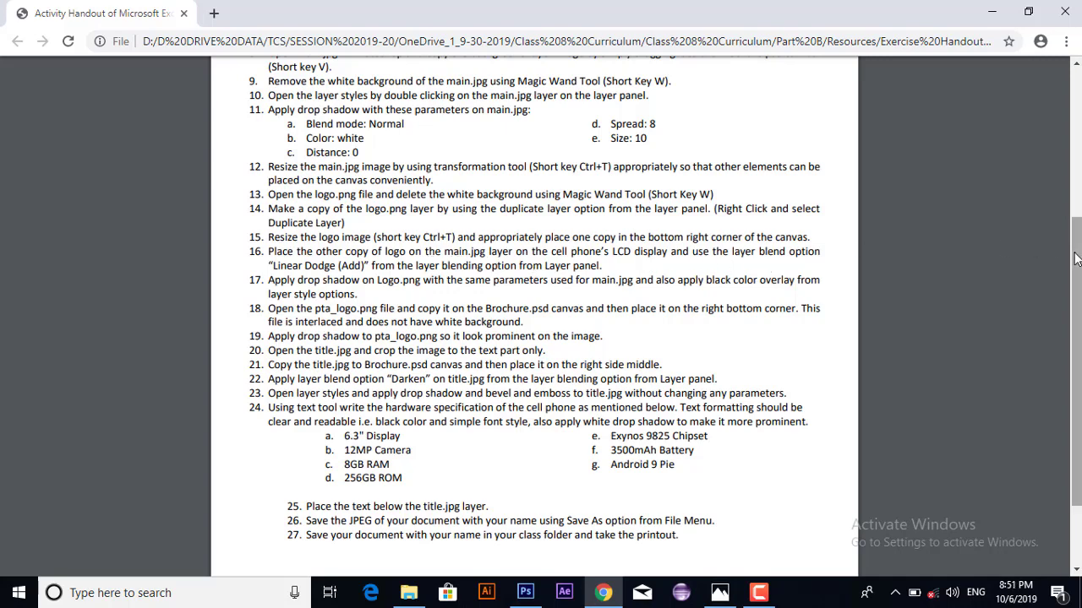
pyautogui.scroll(-1, 1077, 259)
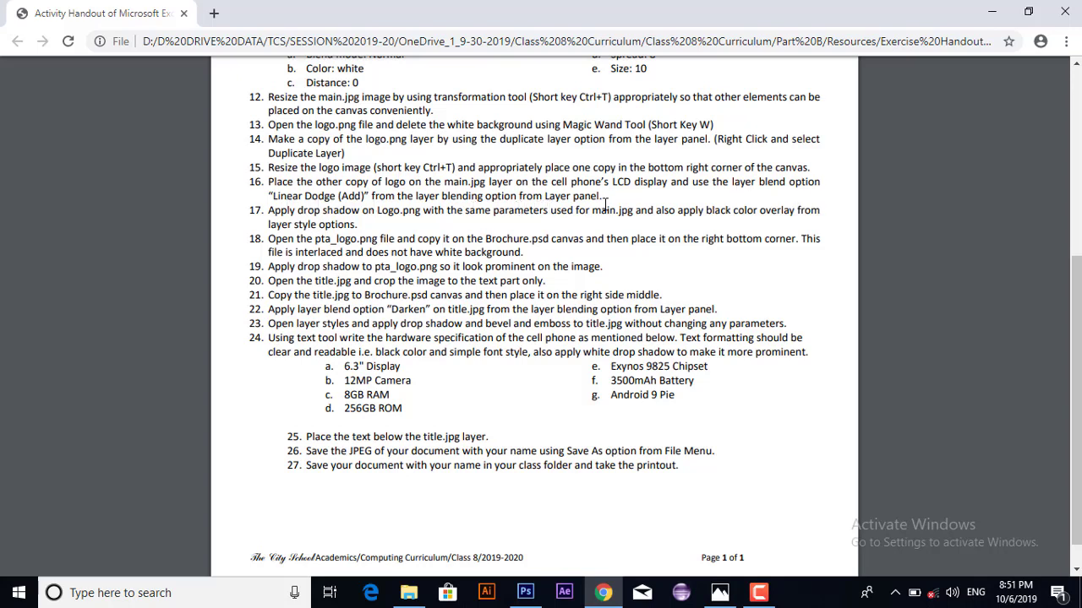
pyautogui.click(533, 592)
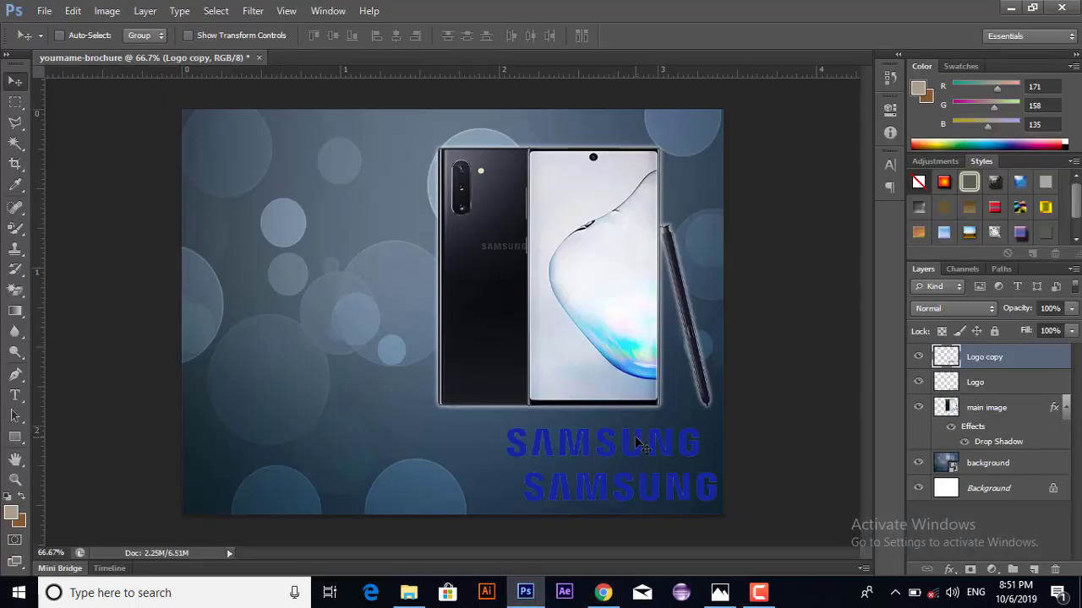
pyautogui.moveTo(649, 357); pyautogui.dragTo(626, 278)
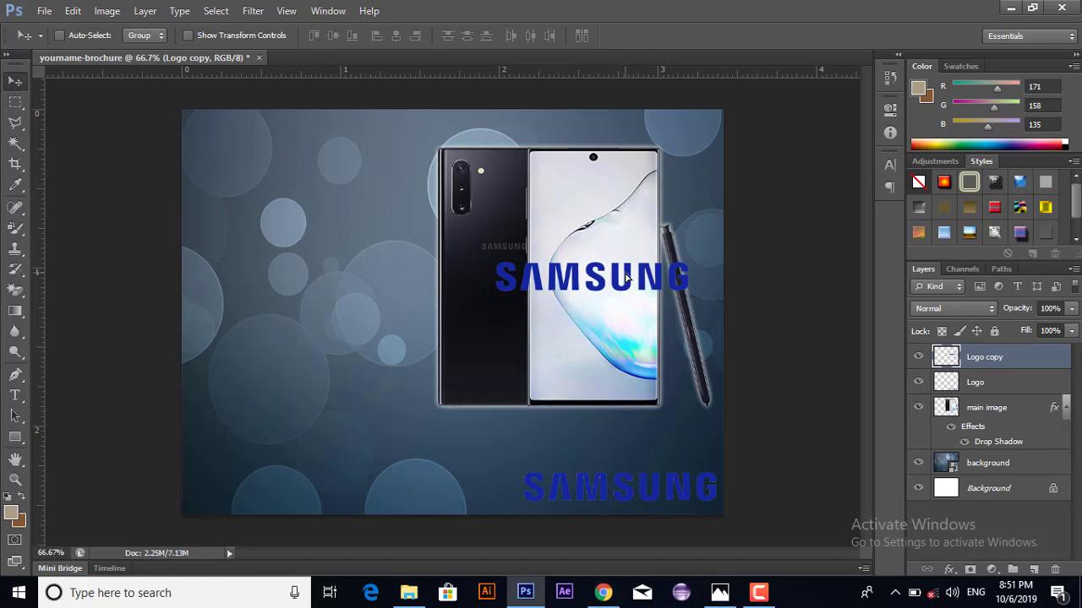
# Step: Scale the Logo copy down to about 65% and fit it across the width of the phone's display
pyautogui.hotkey('ctrl', 't')
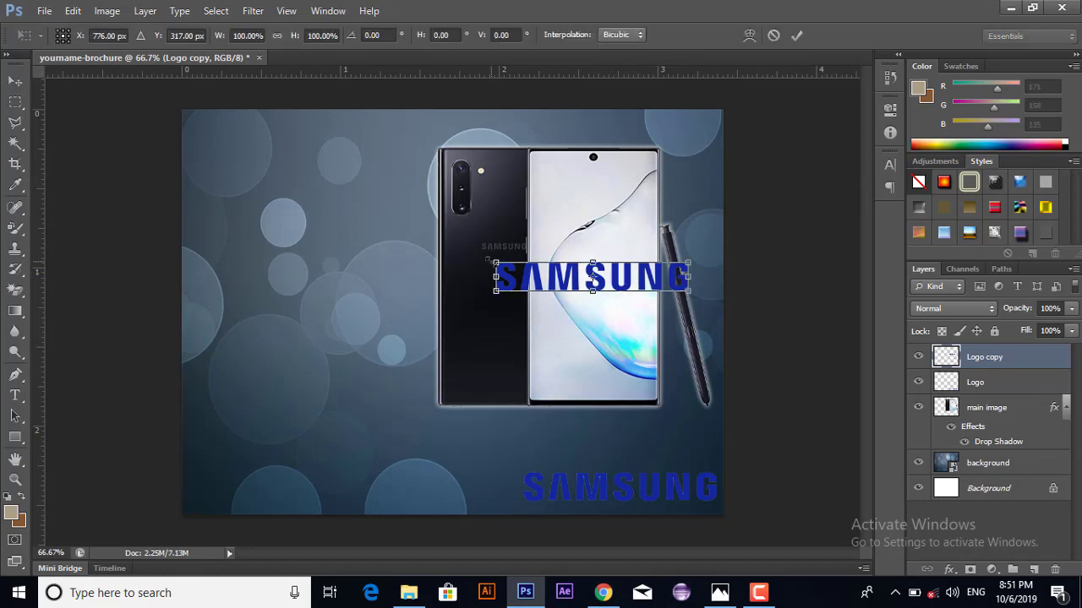
pyautogui.moveTo(496, 264); pyautogui.dragTo(562, 272)
pyautogui.moveTo(665, 288); pyautogui.dragTo(634, 273)
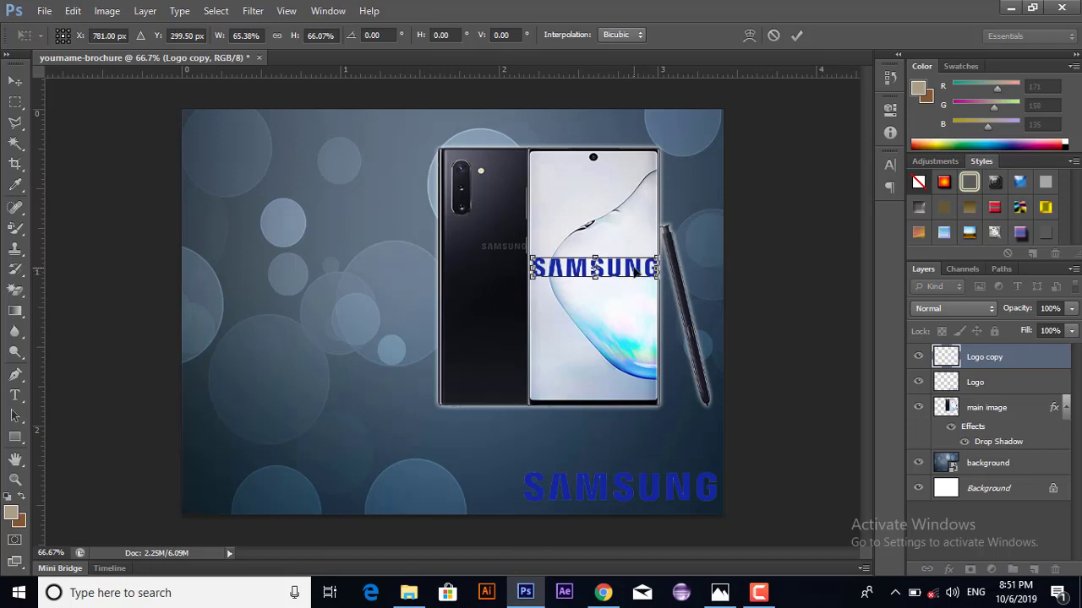
pyautogui.press('Return')
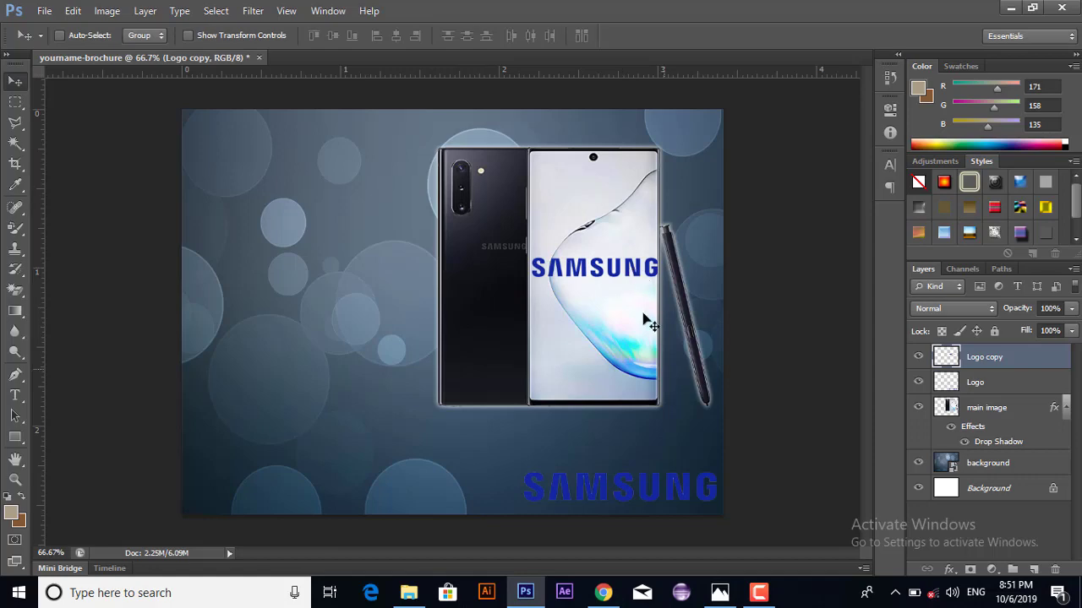
# Step: Set the Logo copy layer's blend mode to Linear Dodge (Add) as the handout asks and compare it with the sample brochure
pyautogui.click(603, 592)
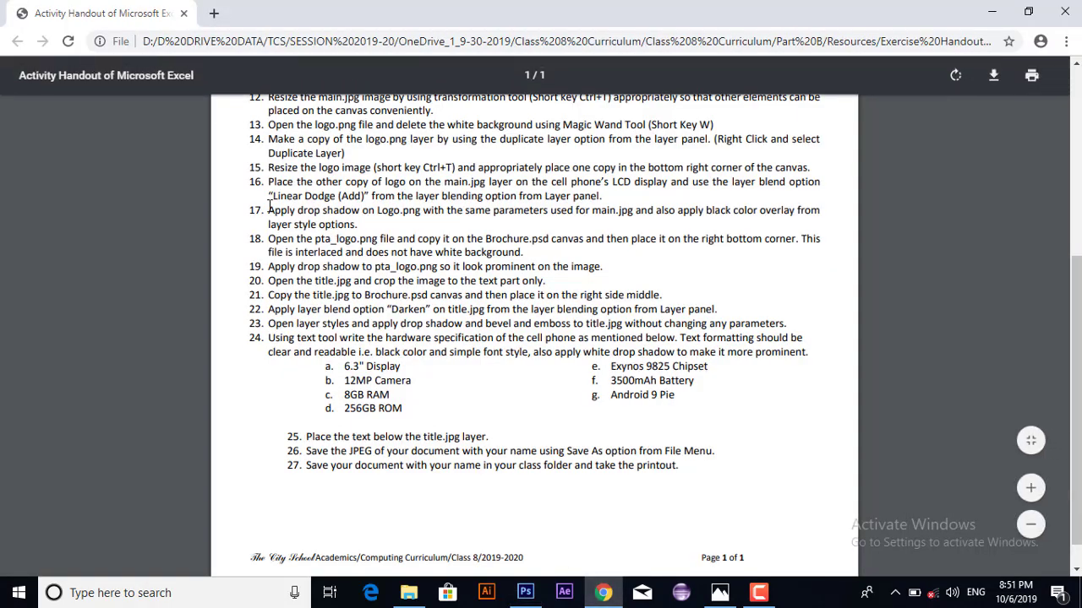
pyautogui.click(525, 592)
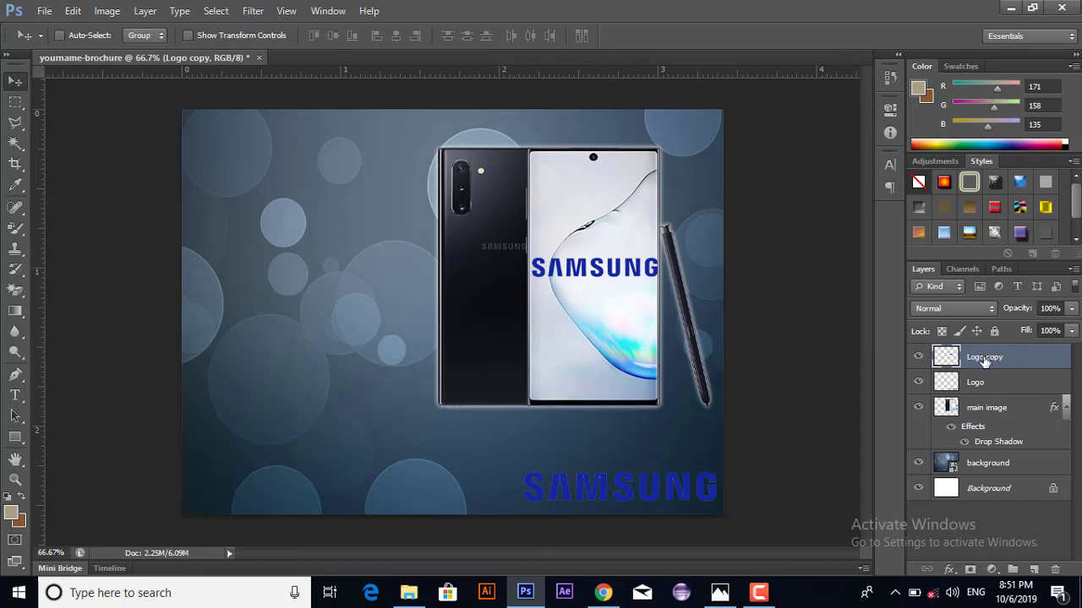
pyautogui.doubleClick(1028, 361)
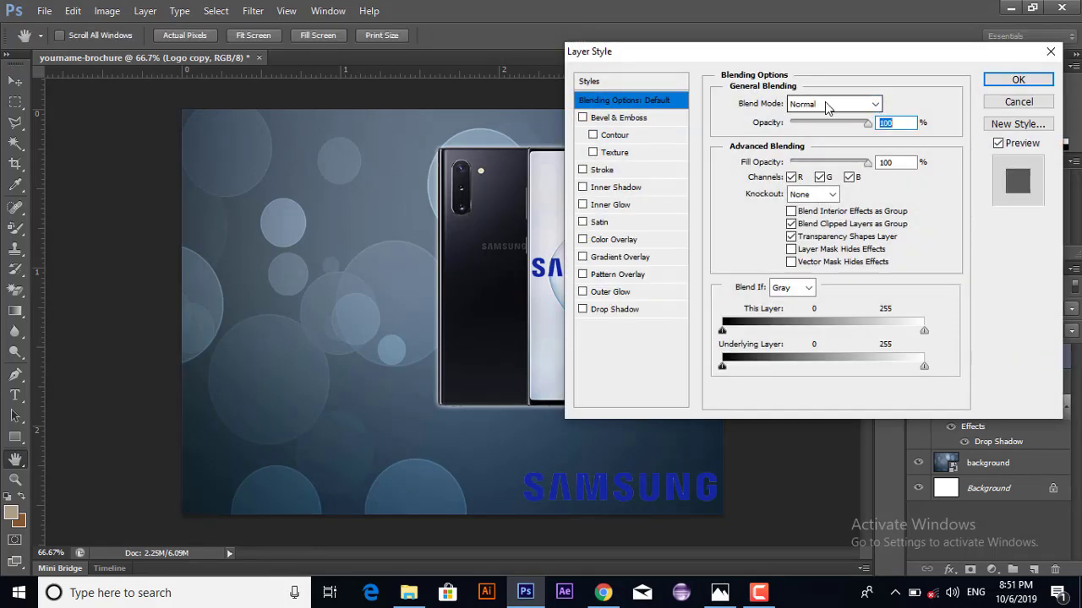
pyautogui.click(875, 104)
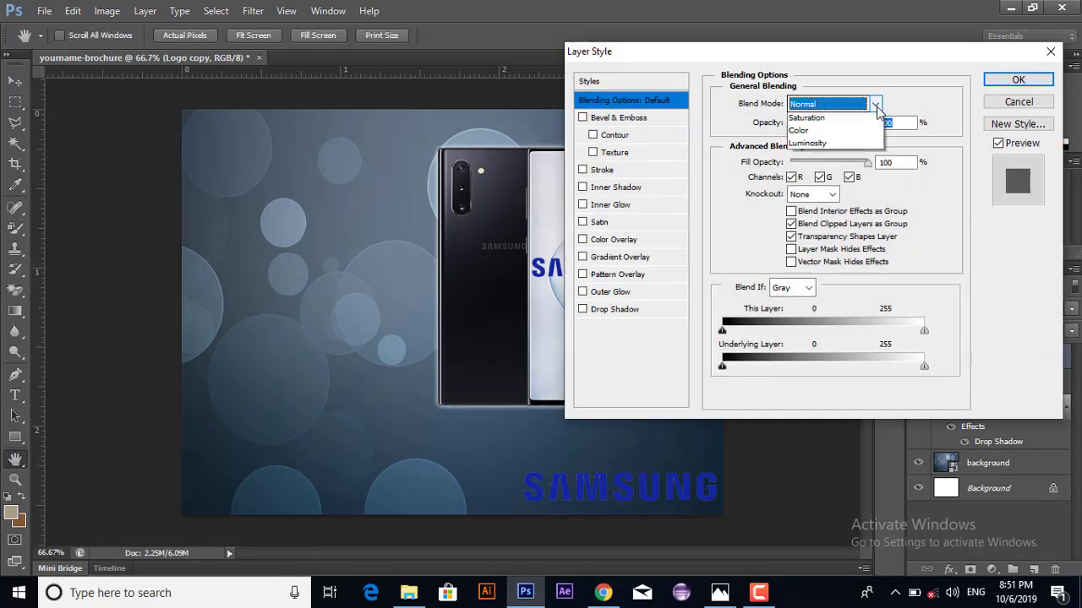
pyautogui.click(817, 272)
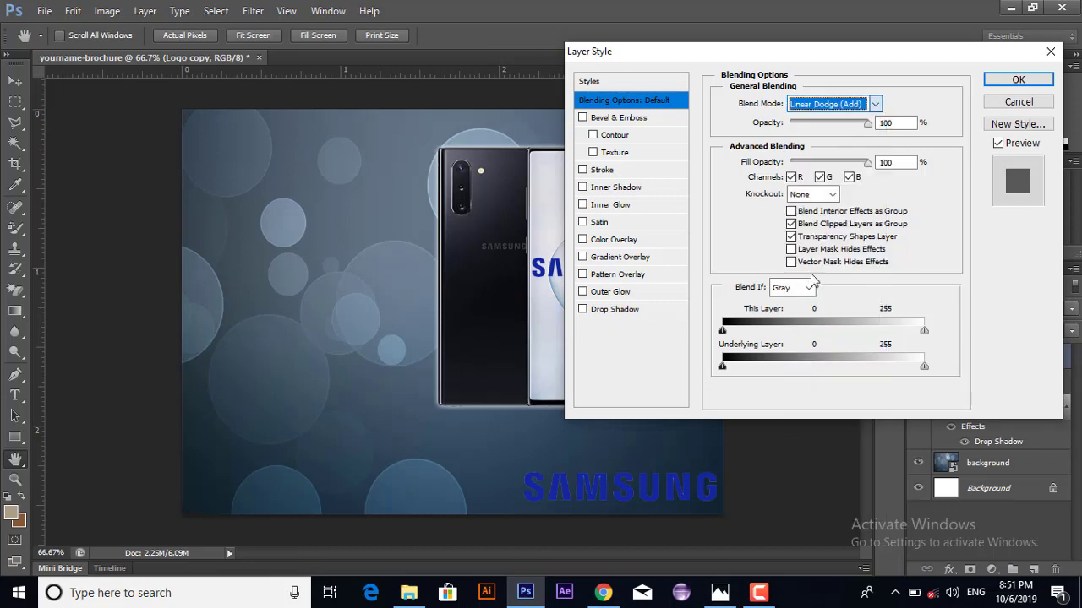
pyautogui.click(1010, 82)
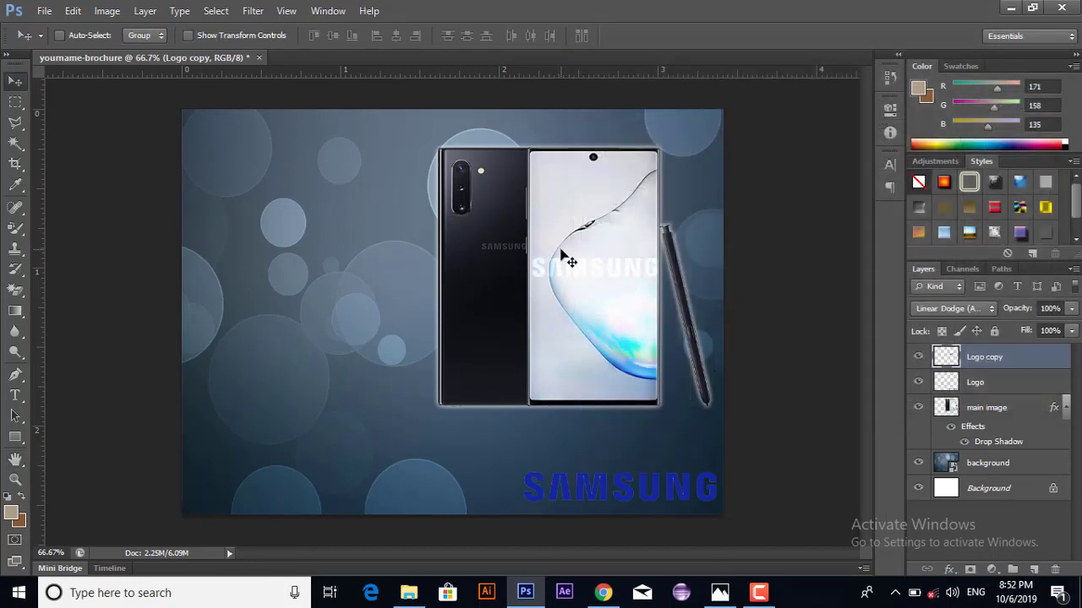
pyautogui.click(720, 593)
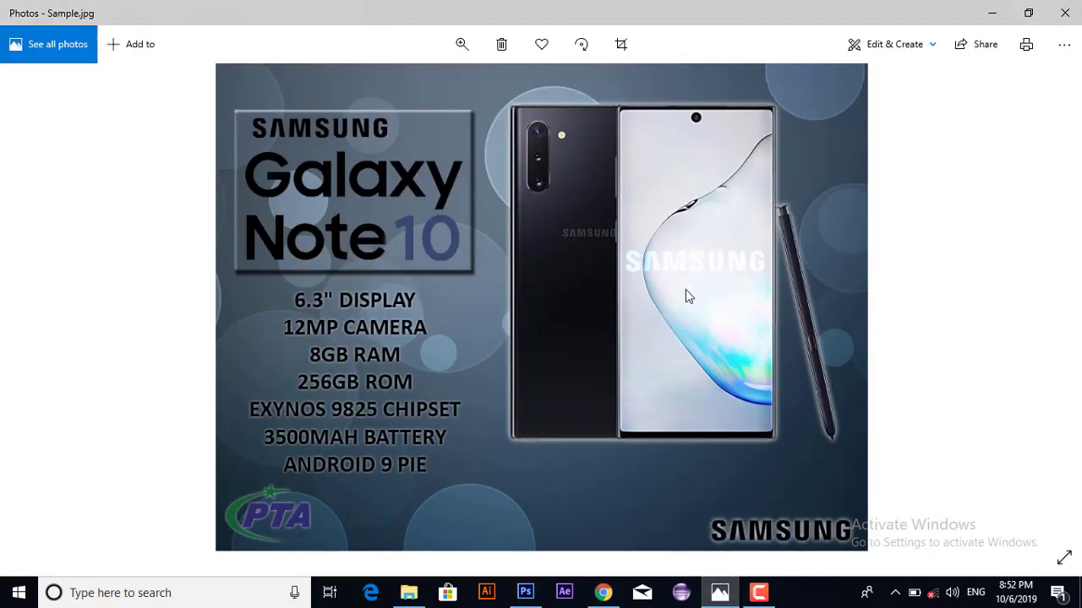
pyautogui.click(539, 593)
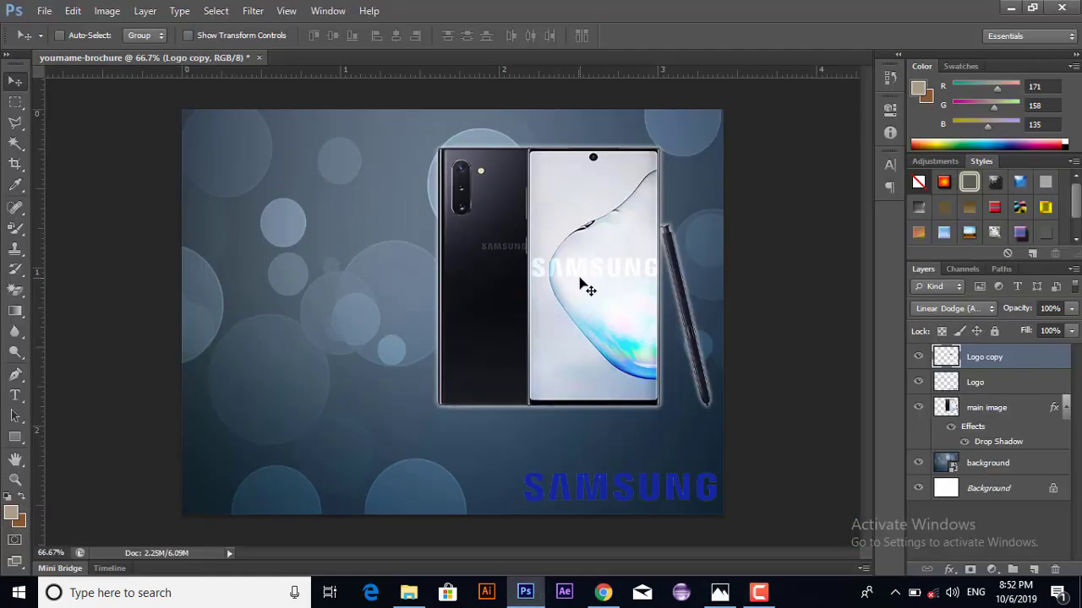
# Step: Check the handout's next instruction and add a black (000000) Color Overlay to the original Logo layer
pyautogui.hotkey('alt', 'Tab')
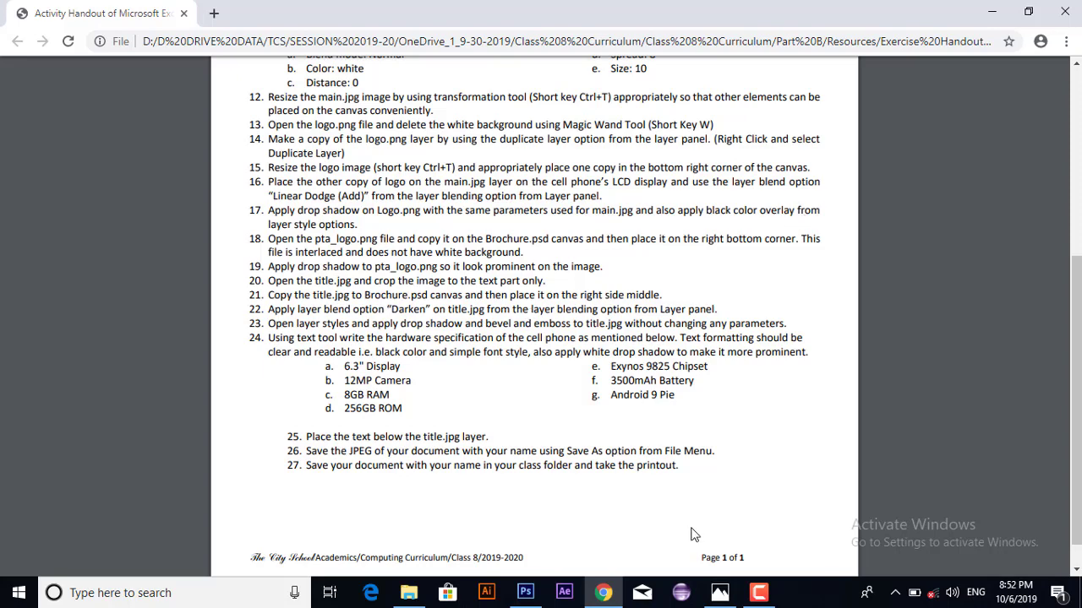
pyautogui.click(526, 593)
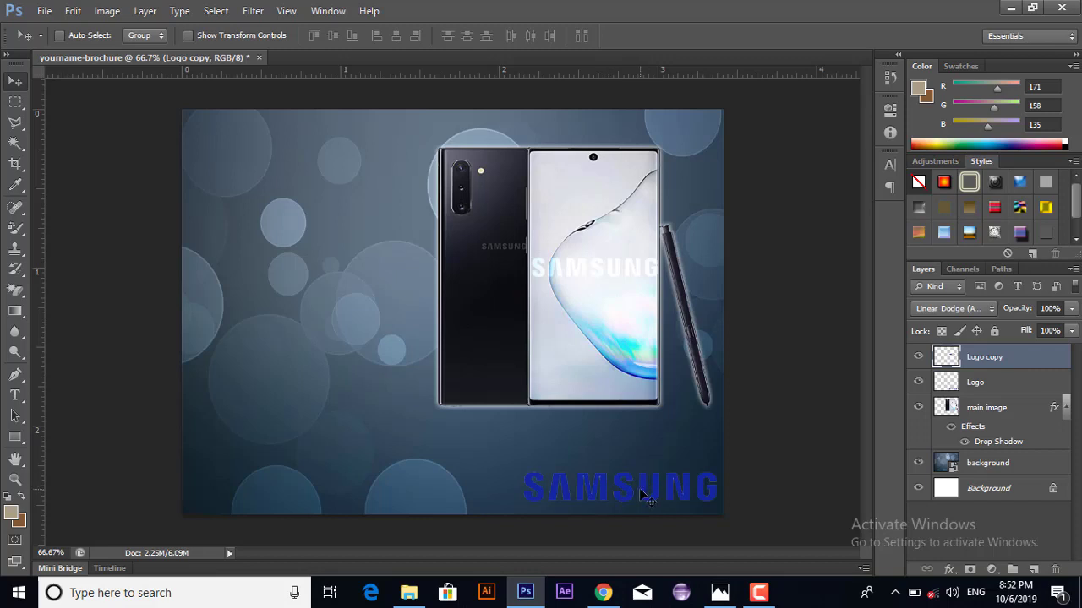
pyautogui.click(1000, 387)
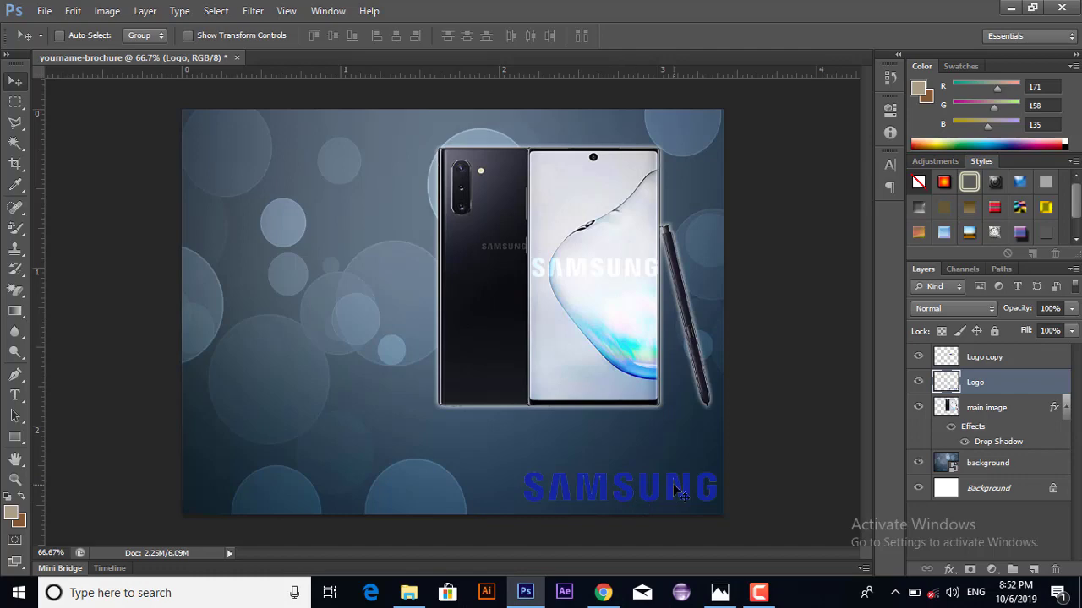
pyautogui.doubleClick(1020, 388)
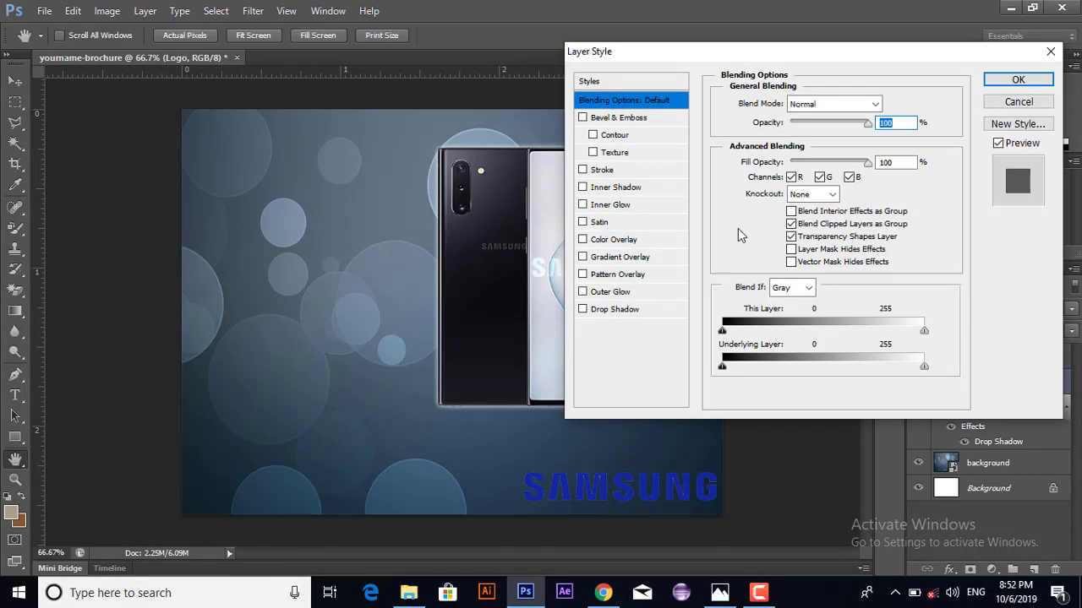
pyautogui.click(617, 240)
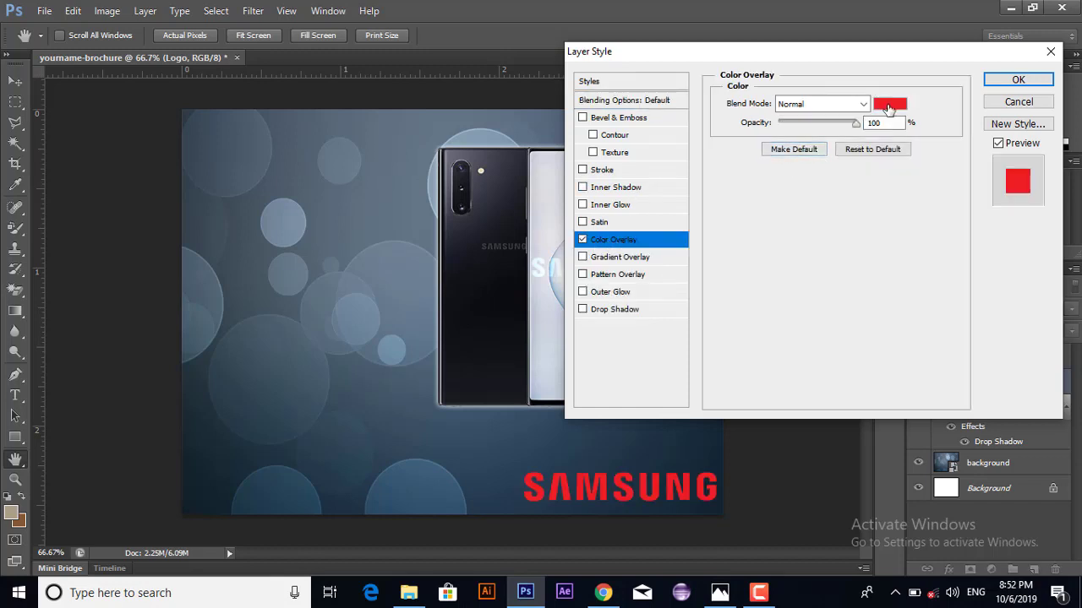
pyautogui.click(893, 106)
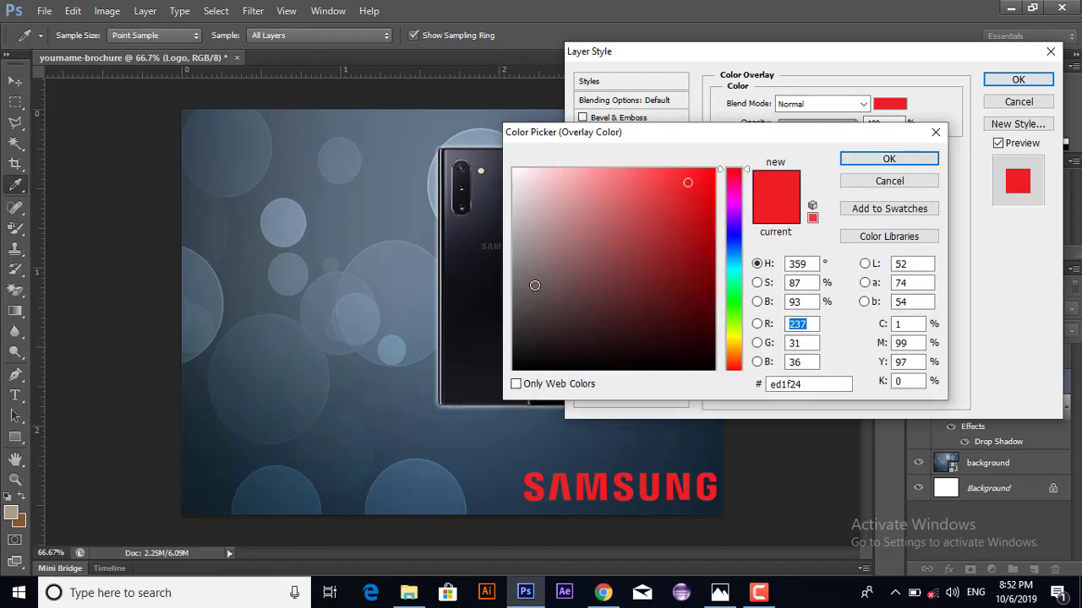
pyautogui.click(534, 286)
pyautogui.moveTo(534, 286); pyautogui.dragTo(500, 399)
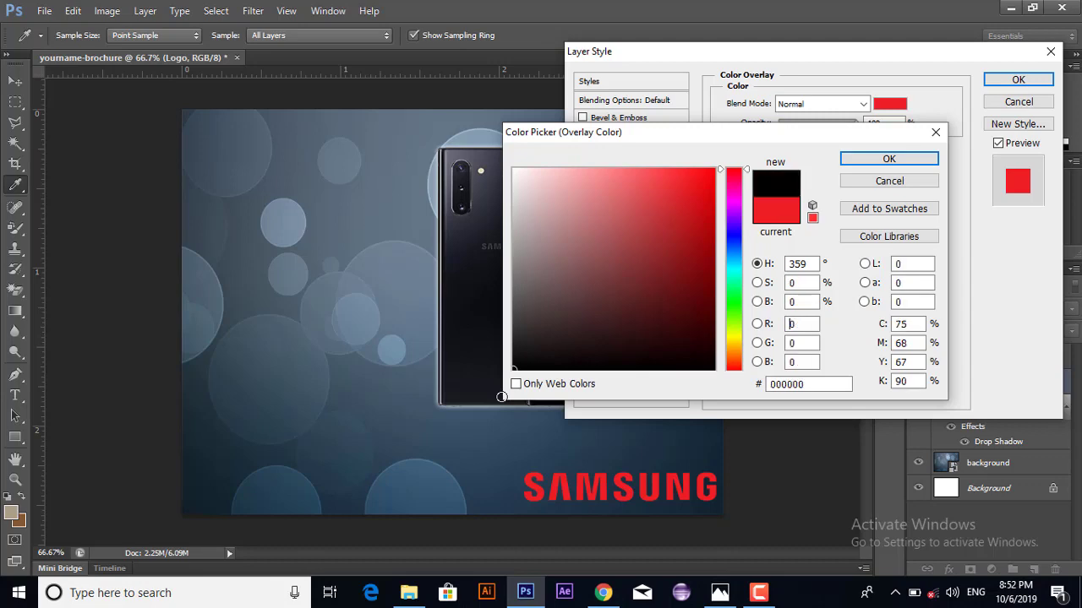
pyautogui.click(849, 161)
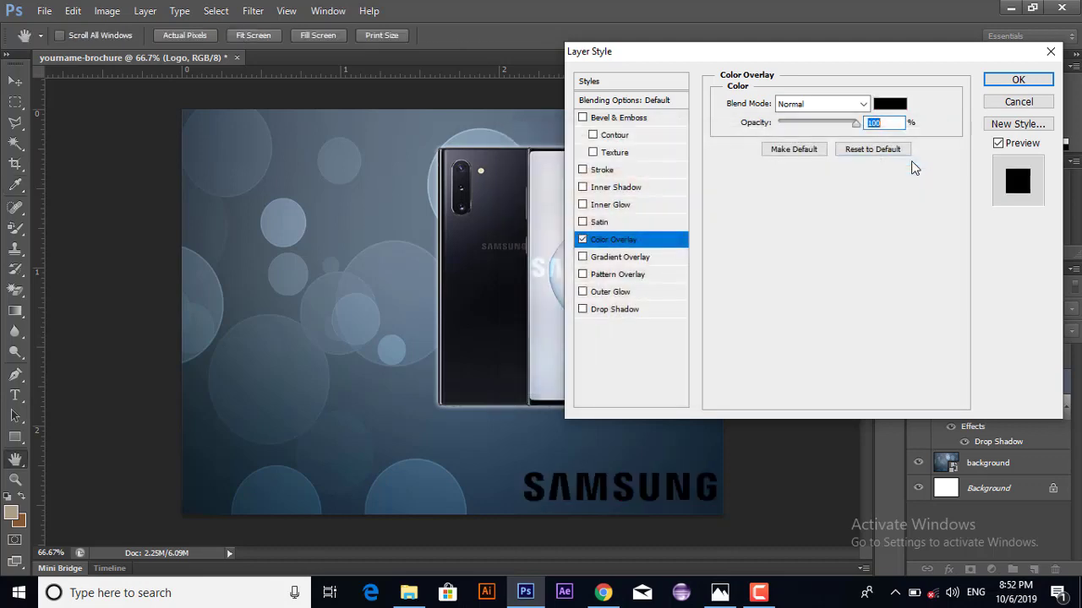
# Step: Add a Drop Shadow to the Logo layer with Normal blend mode and white (ffffff) as its color
pyautogui.click(625, 310)
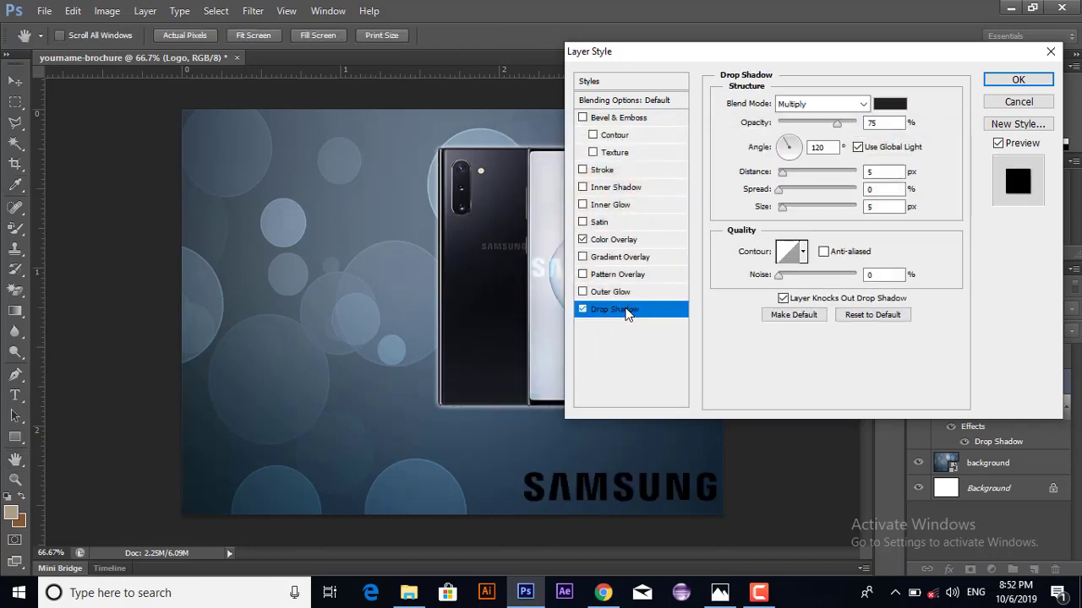
pyautogui.click(862, 104)
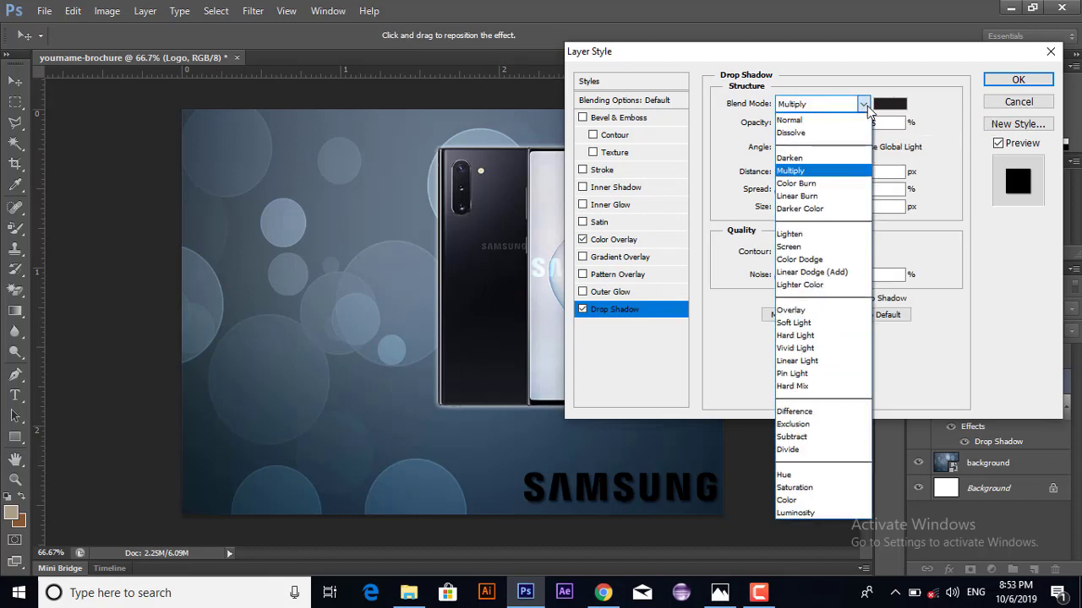
pyautogui.press('Escape')
pyautogui.click(807, 122)
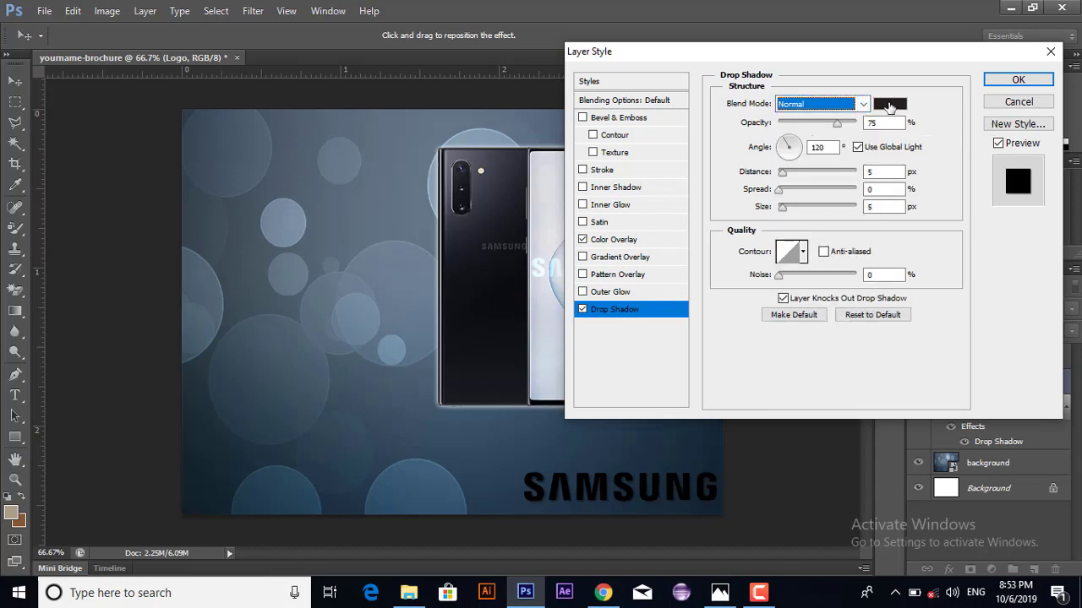
pyautogui.click(889, 104)
pyautogui.click(514, 170)
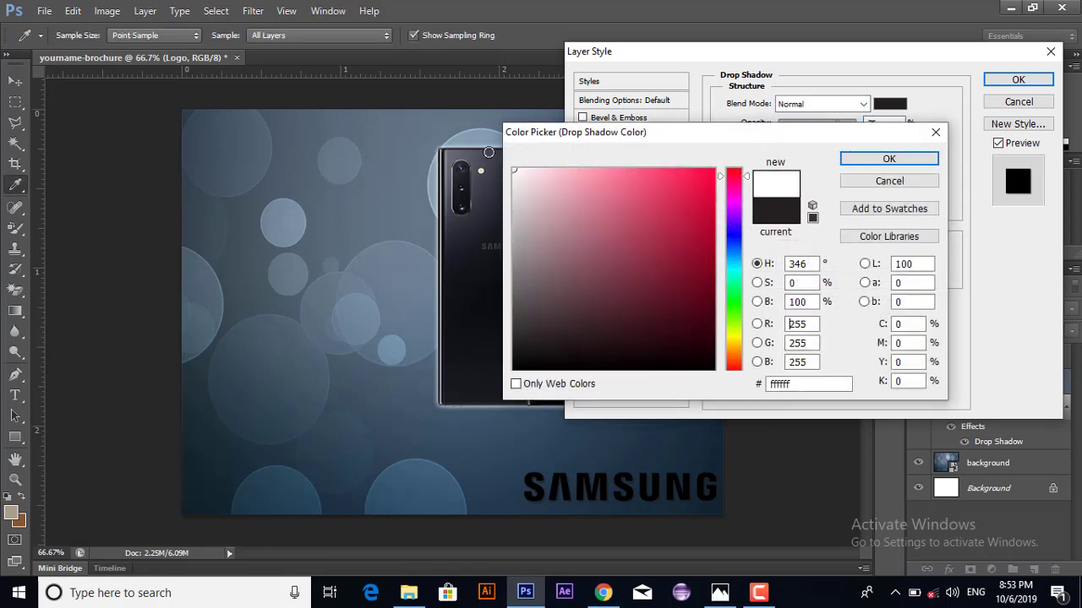
pyautogui.click(892, 161)
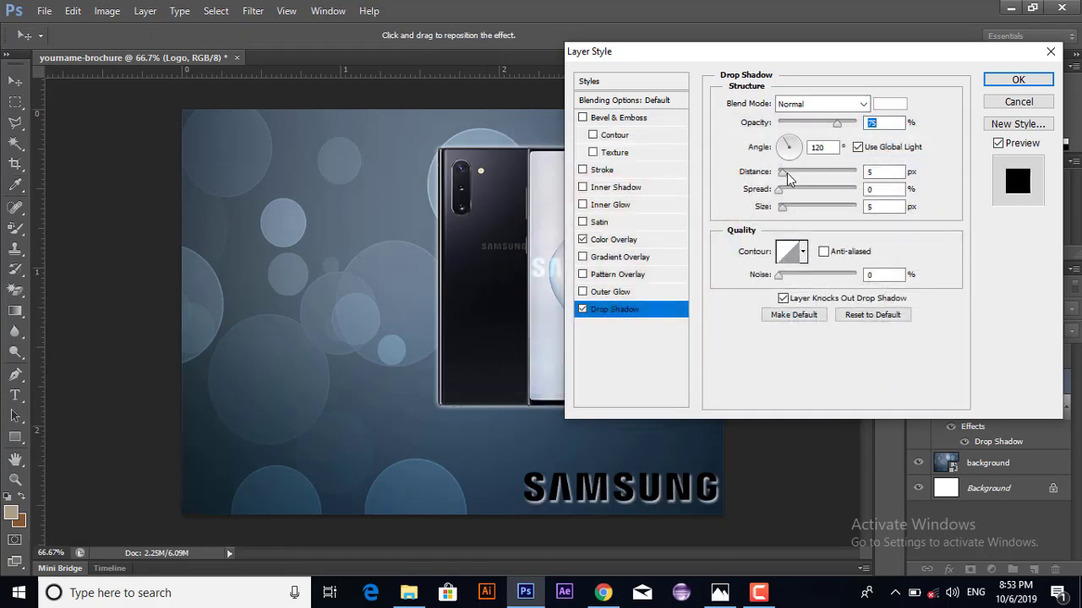
# Step: Set the logo shadow's distance to 0 px, spread to 8% and size to 10 px, apply the styles and compare with the sample
pyautogui.moveTo(784, 179); pyautogui.dragTo(751, 173)
pyautogui.click(879, 188)
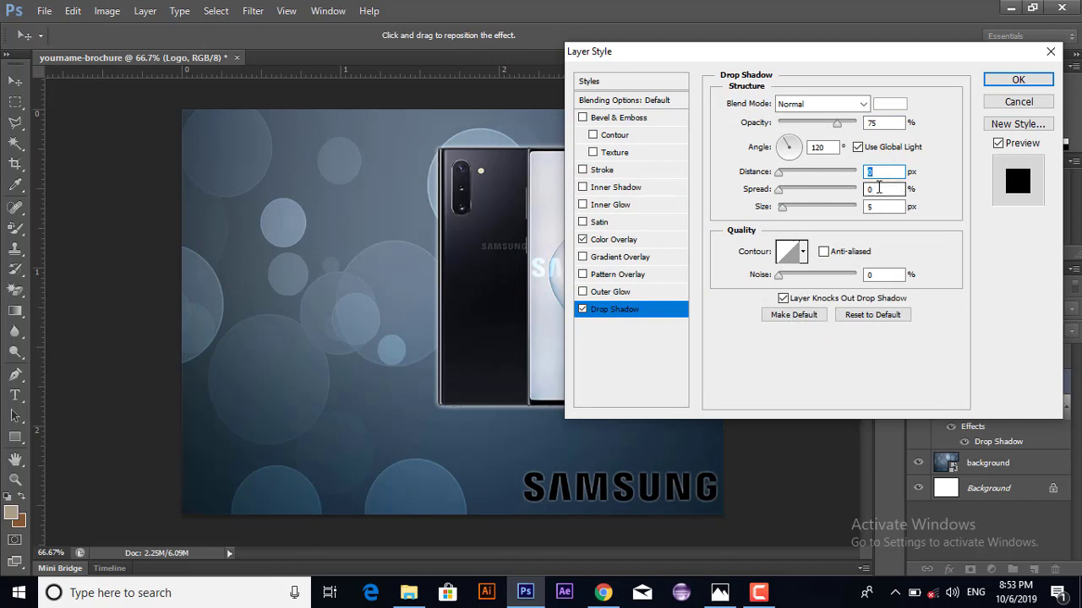
pyautogui.write('8')
pyautogui.press('Tab')
pyautogui.write('10')
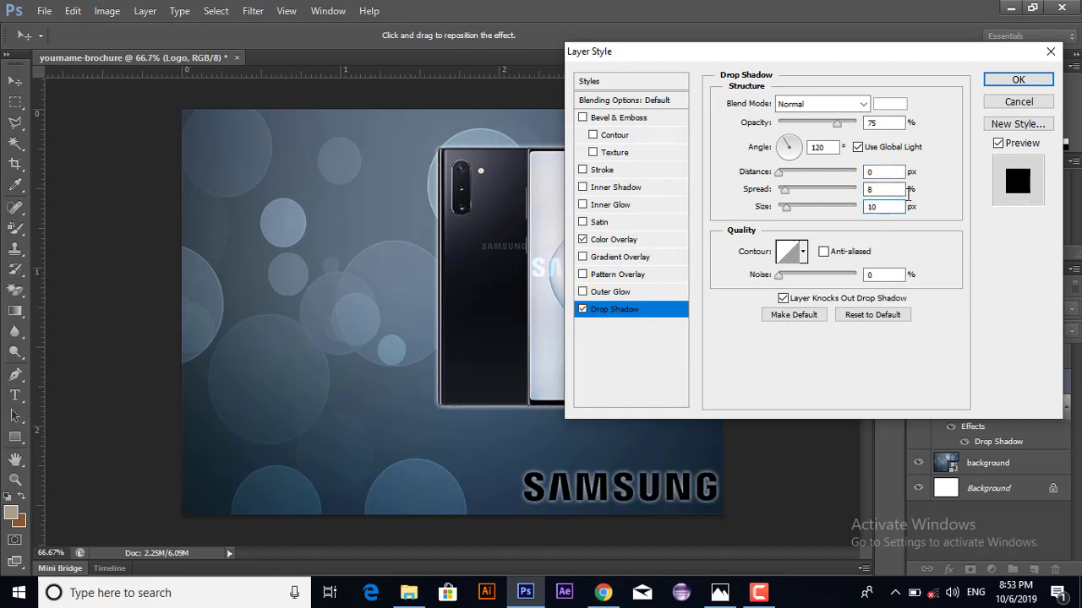
pyautogui.click(1018, 80)
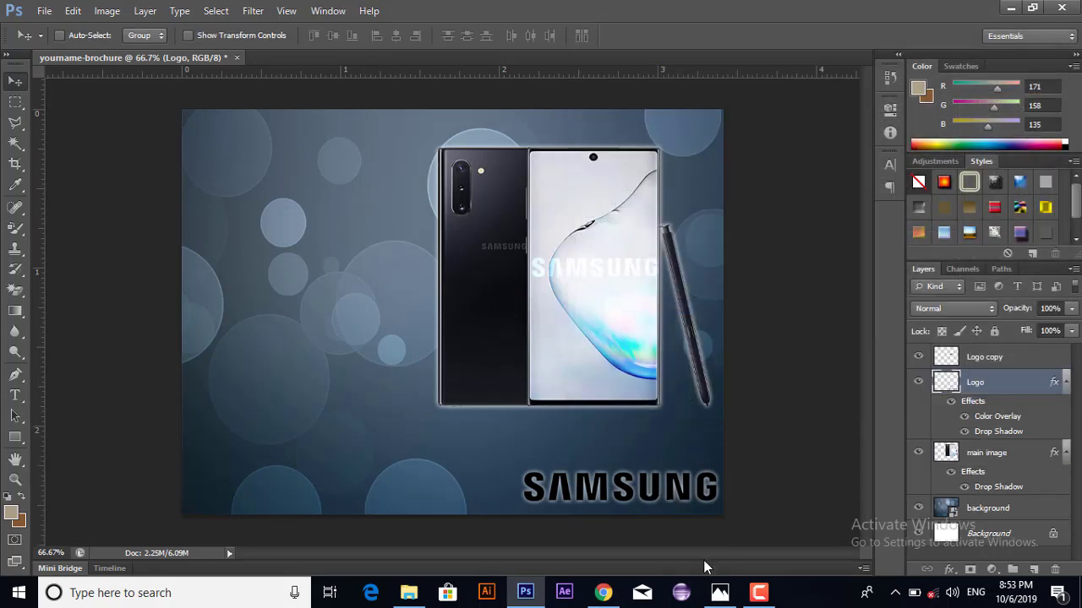
pyautogui.click(720, 592)
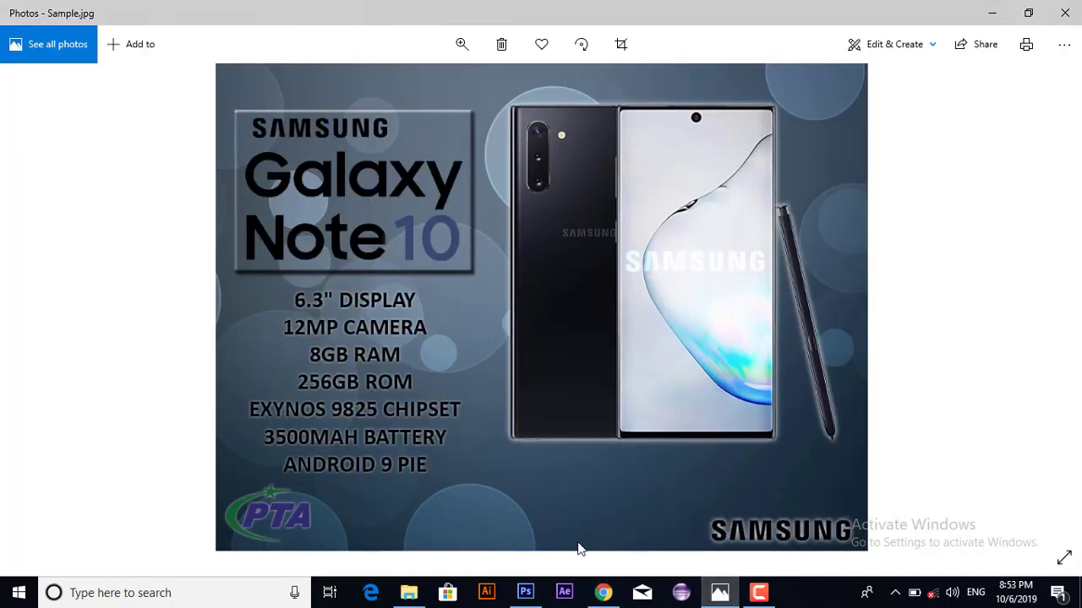
pyautogui.click(526, 593)
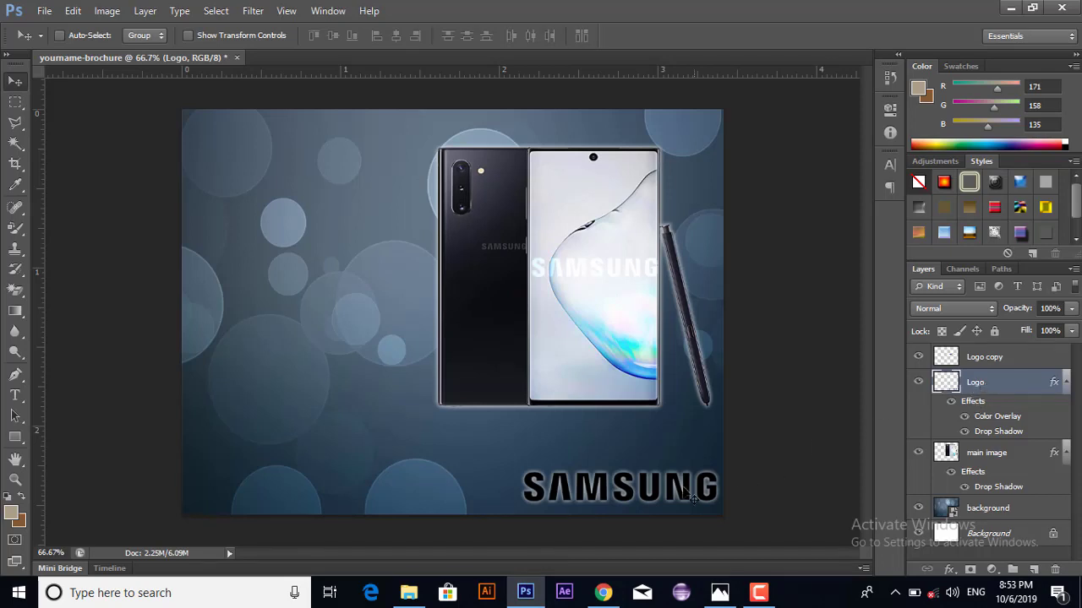
# Step: Scale the Logo layer to about 84% and reposition it in the lower-right corner of the canvas
pyautogui.hotkey('ctrl', 't')
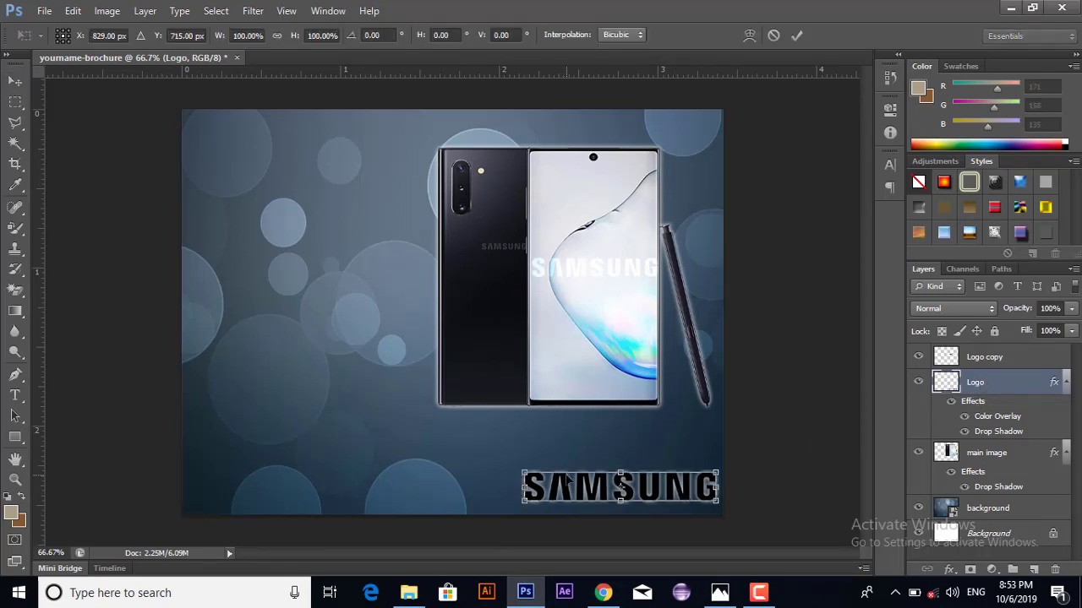
pyautogui.moveTo(525, 475); pyautogui.dragTo(554, 478)
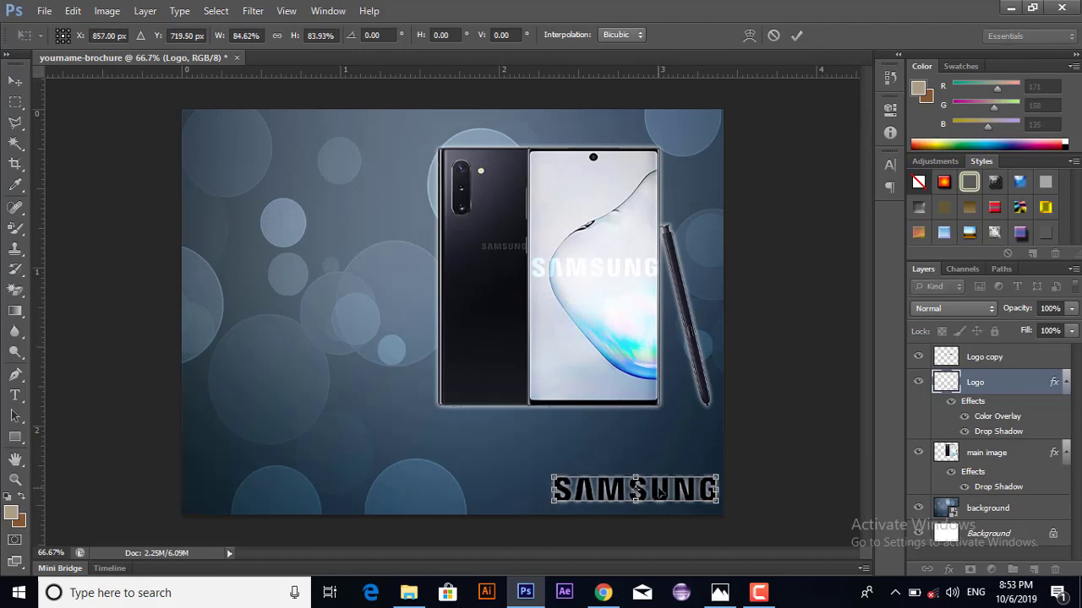
pyautogui.moveTo(660, 492); pyautogui.dragTo(655, 493)
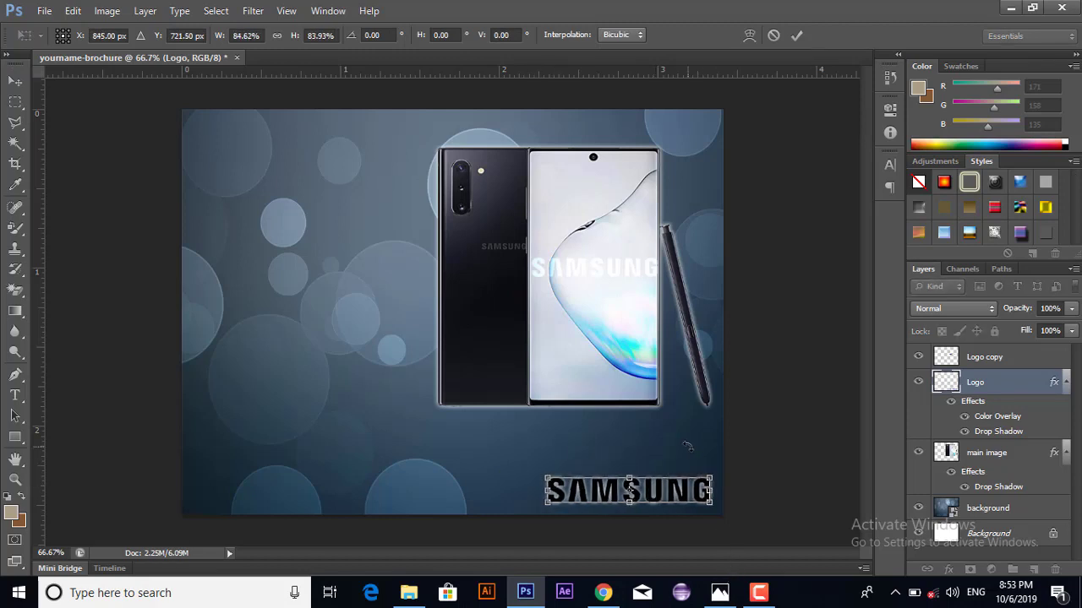
pyautogui.press('Return')
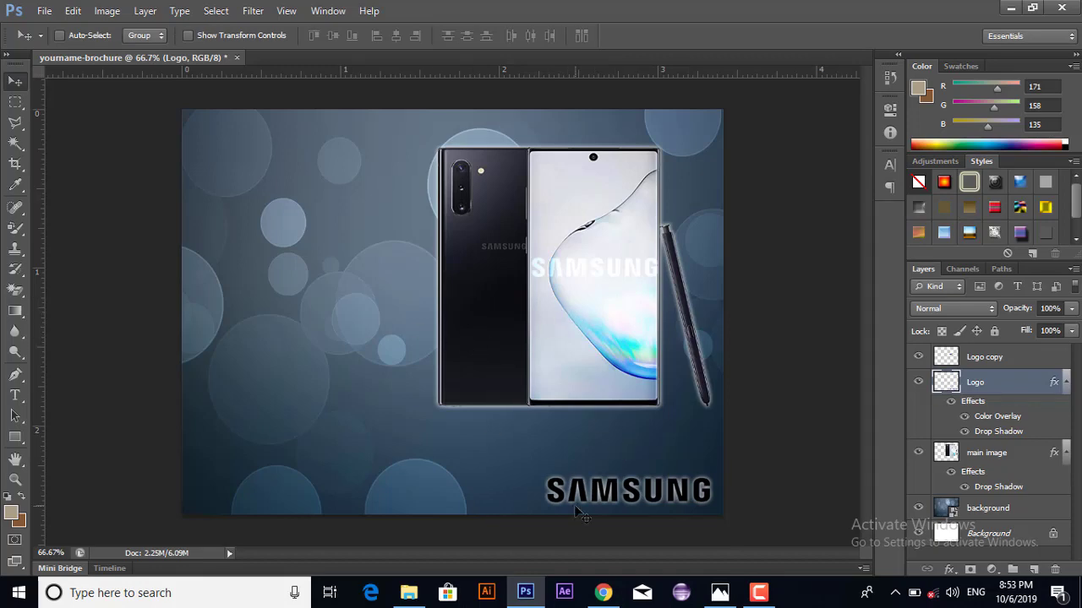
# Step: Check the handout, open the pta_logo image in Photoshop and copy its layer onto the brochure canvas
pyautogui.click(603, 592)
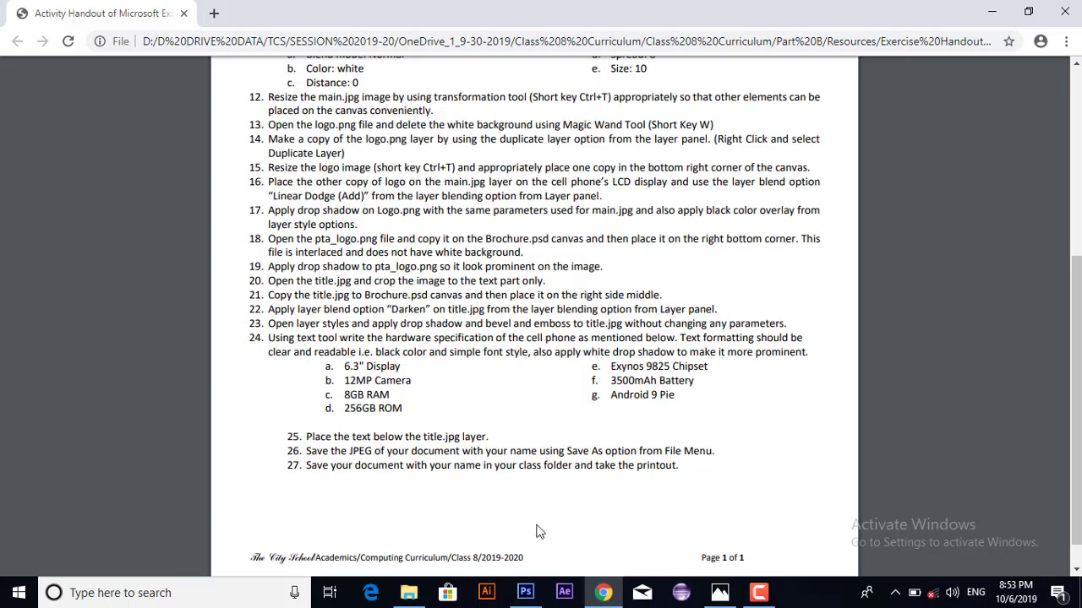
pyautogui.click(410, 595)
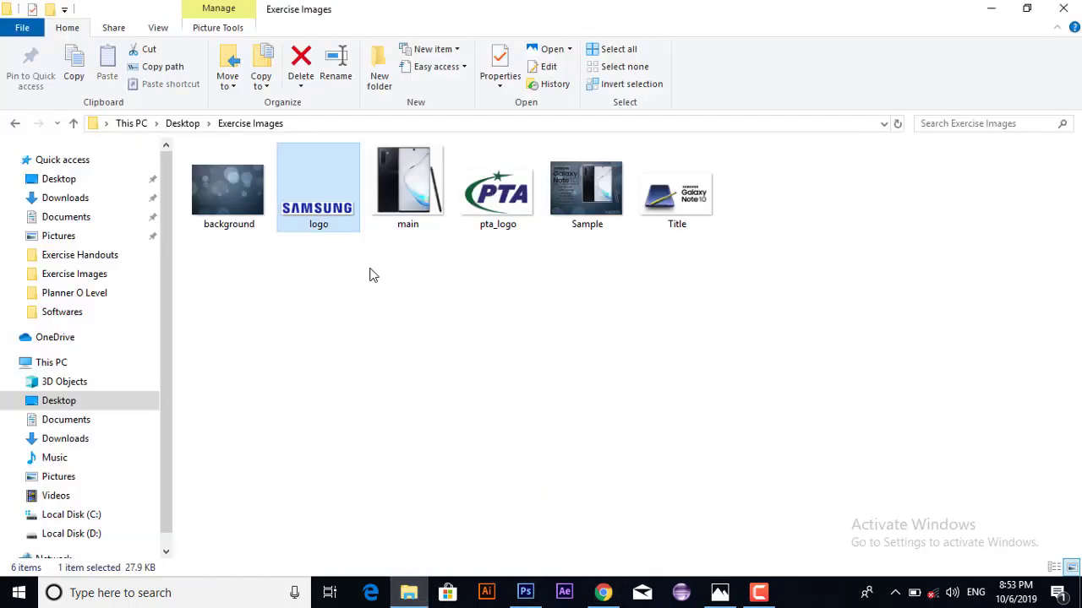
pyautogui.click(499, 204)
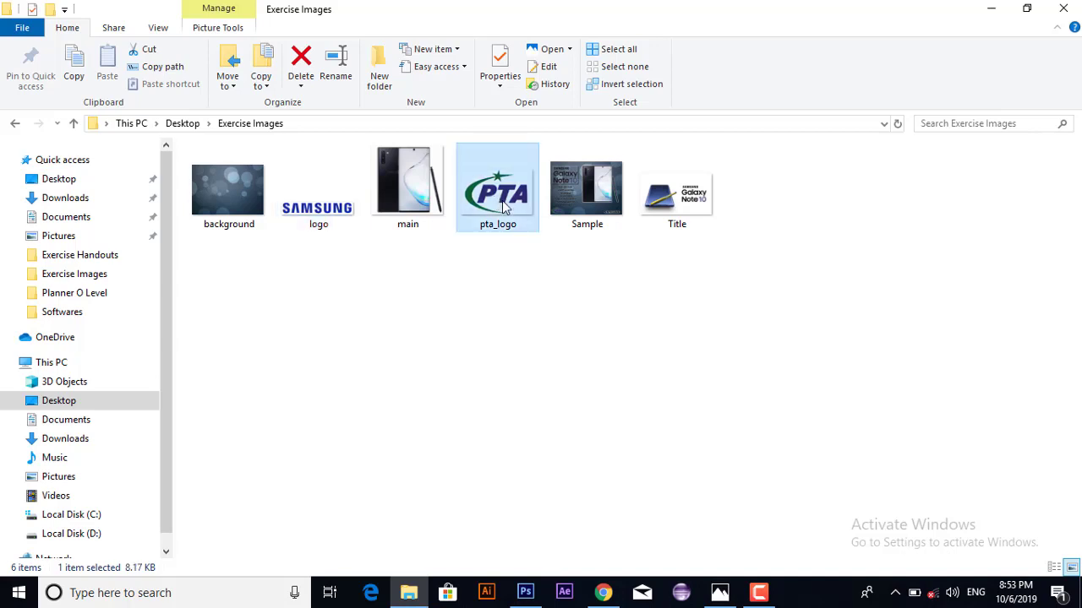
pyautogui.moveTo(499, 205); pyautogui.dragTo(324, 59)
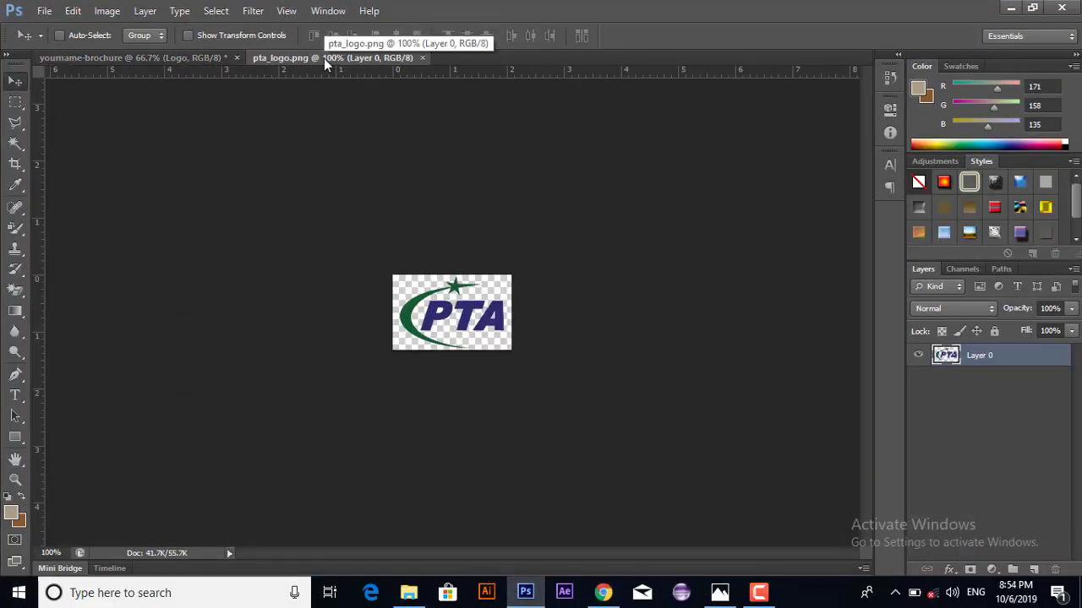
pyautogui.moveTo(325, 60); pyautogui.dragTo(142, 344)
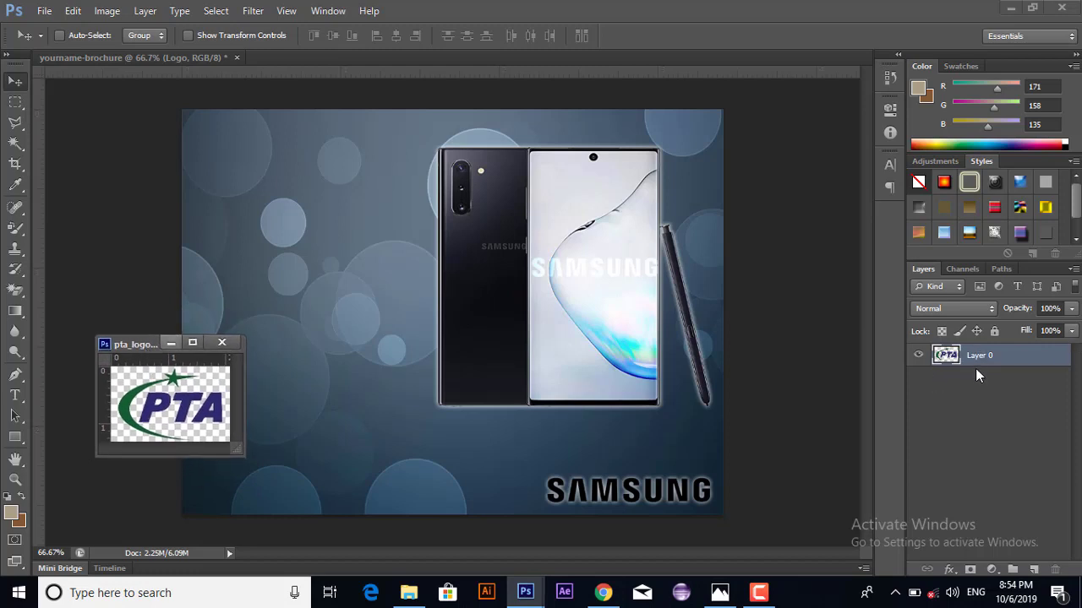
pyautogui.moveTo(977, 358); pyautogui.dragTo(371, 222)
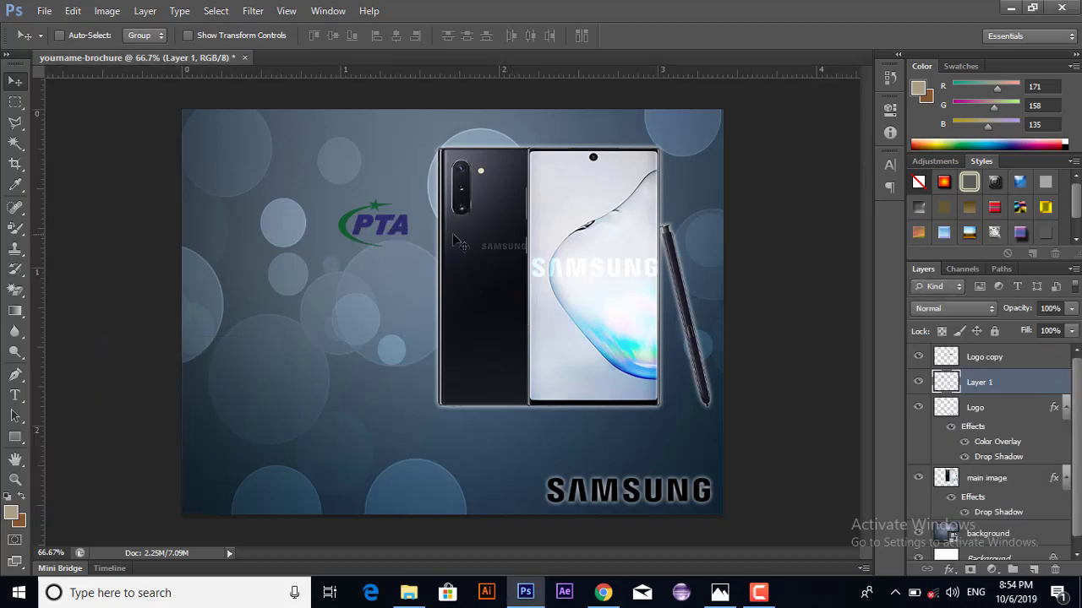
# Step: Rename the new layer PTA logo and move the logo to the lower-left corner of the canvas
pyautogui.doubleClick(983, 384)
pyautogui.write('PTA logo')
pyautogui.press('Return')
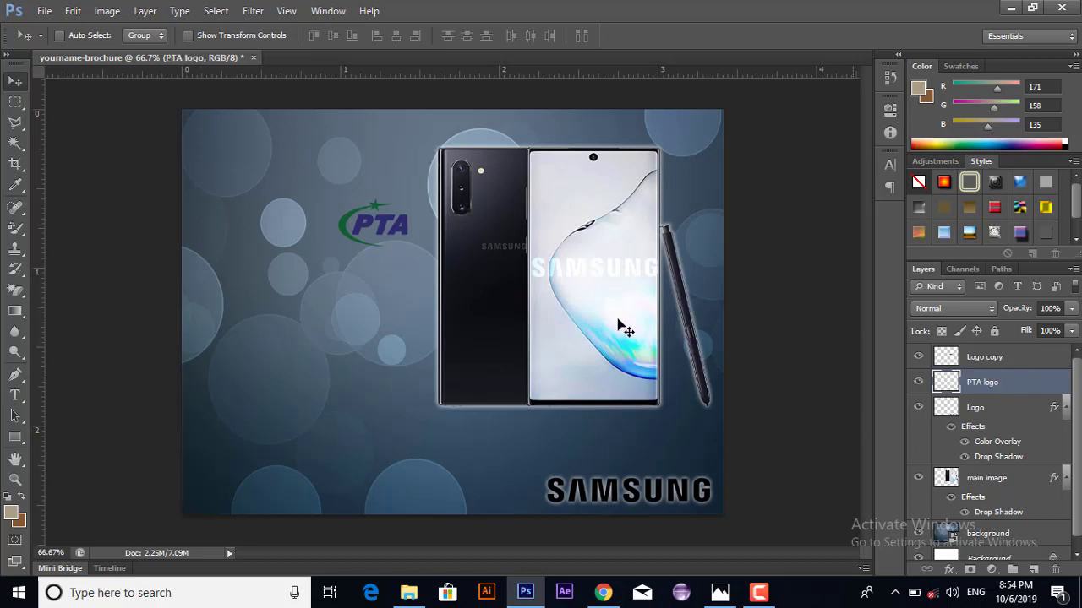
pyautogui.moveTo(380, 230); pyautogui.dragTo(256, 486)
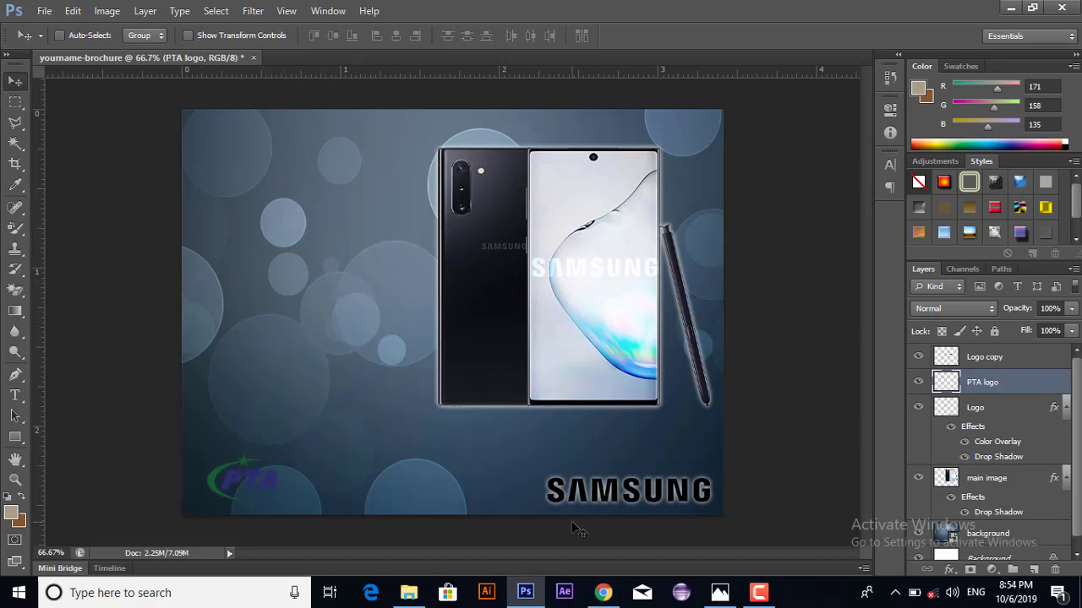
# Step: Following the handout, add a Drop Shadow to the PTA logo layer with white (ffffff) as its color and Normal blend mode
pyautogui.click(603, 593)
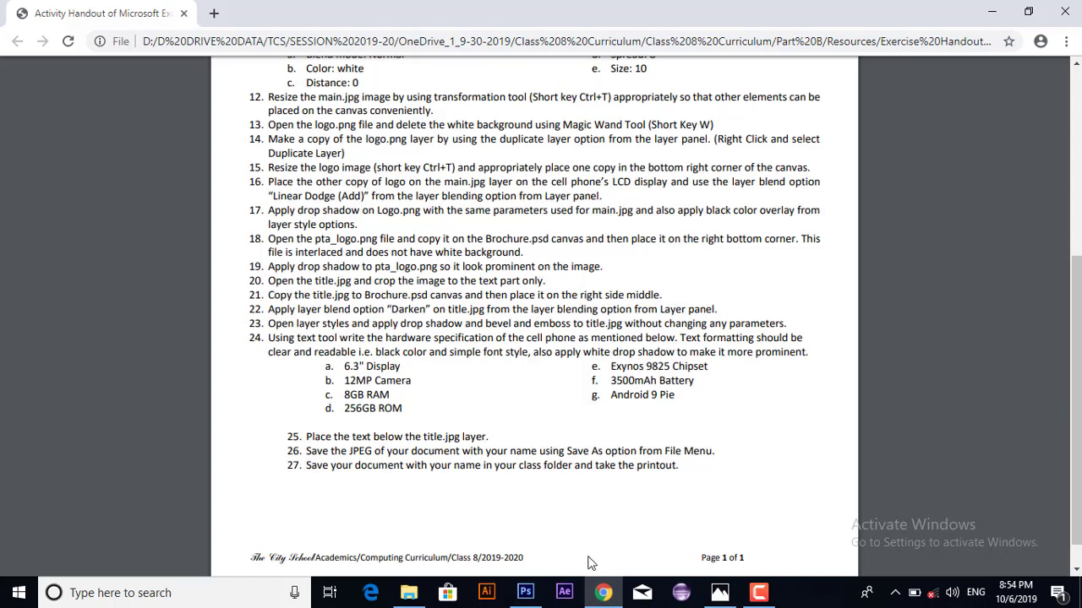
pyautogui.click(525, 593)
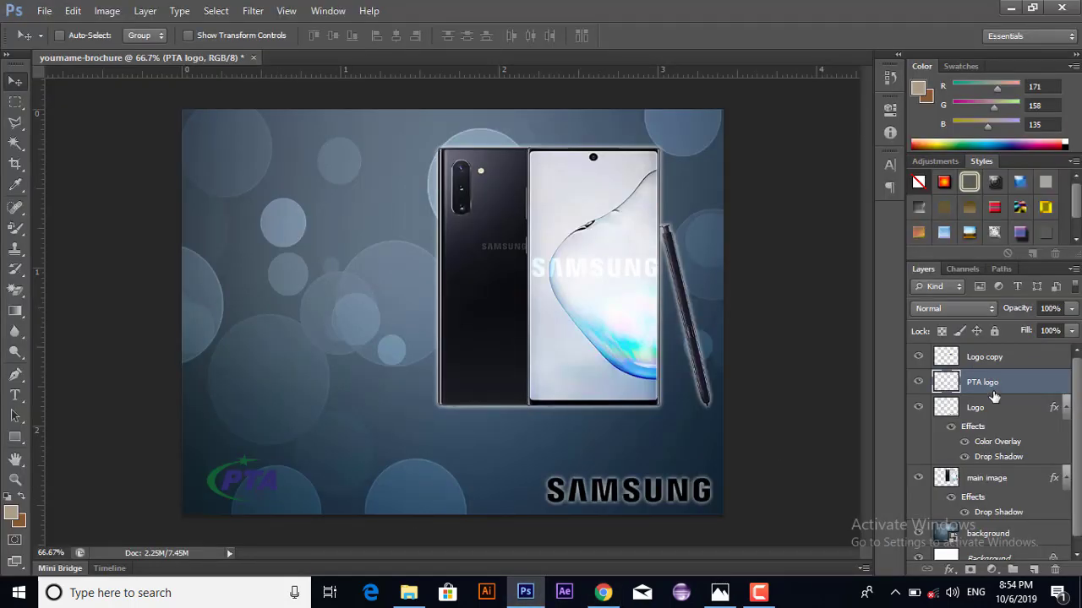
pyautogui.doubleClick(1032, 391)
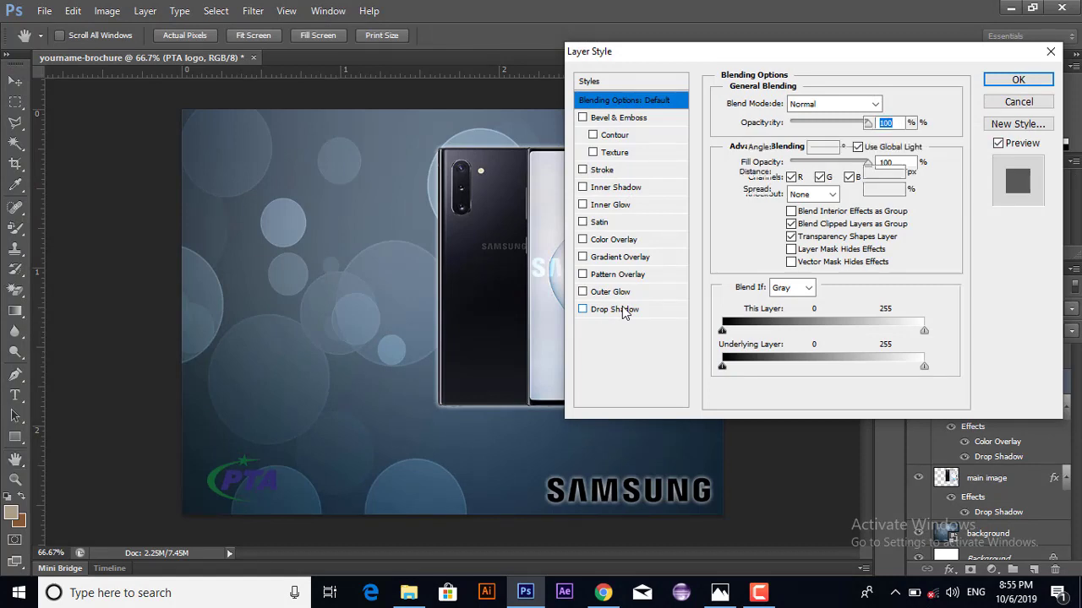
pyautogui.click(624, 310)
pyautogui.click(887, 105)
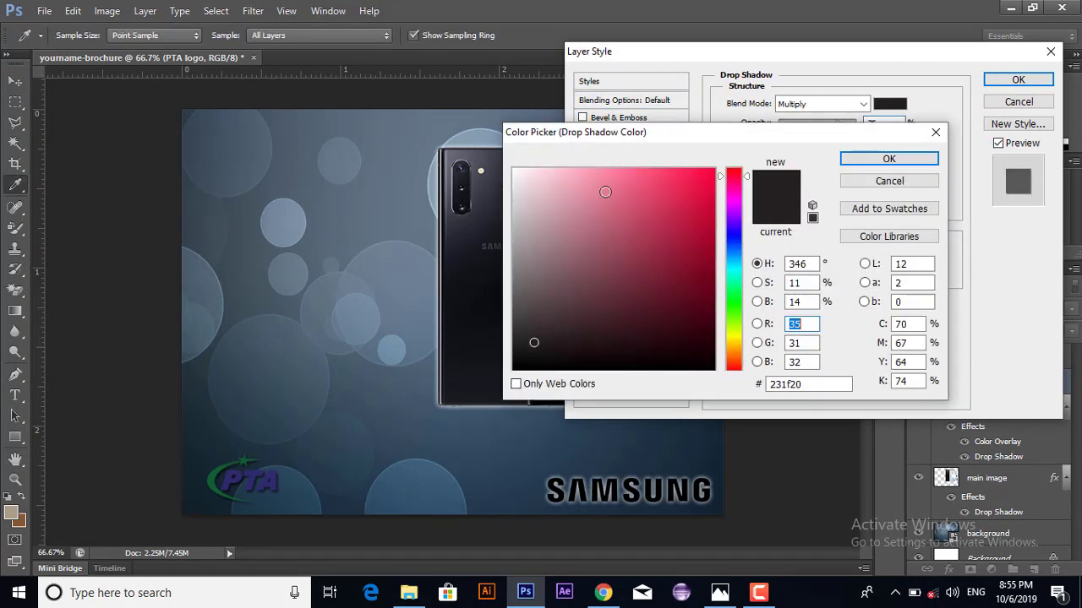
pyautogui.click(513, 171)
pyautogui.click(879, 161)
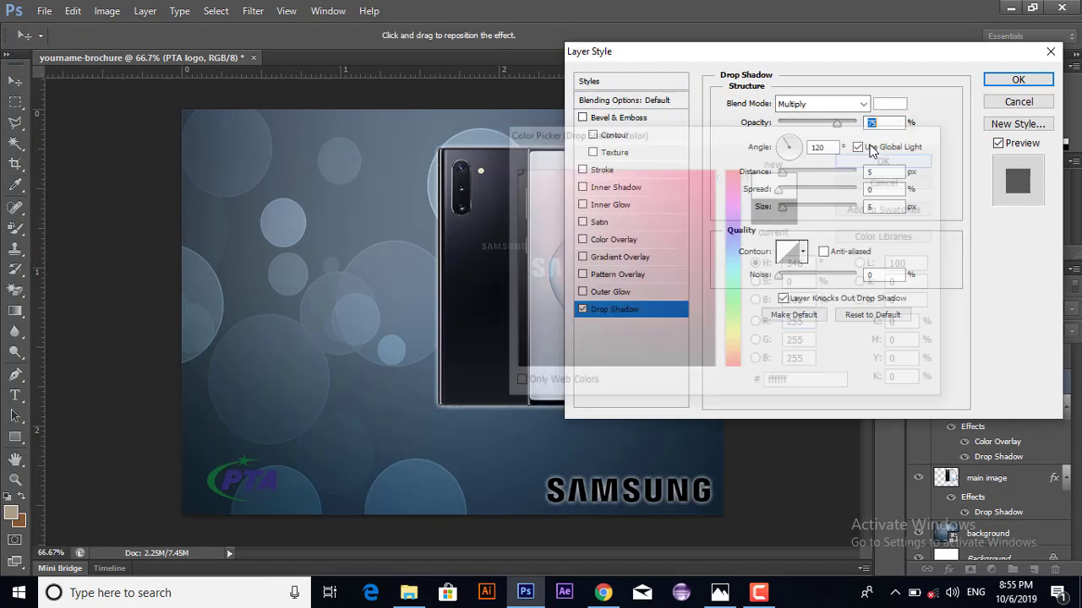
pyautogui.click(862, 104)
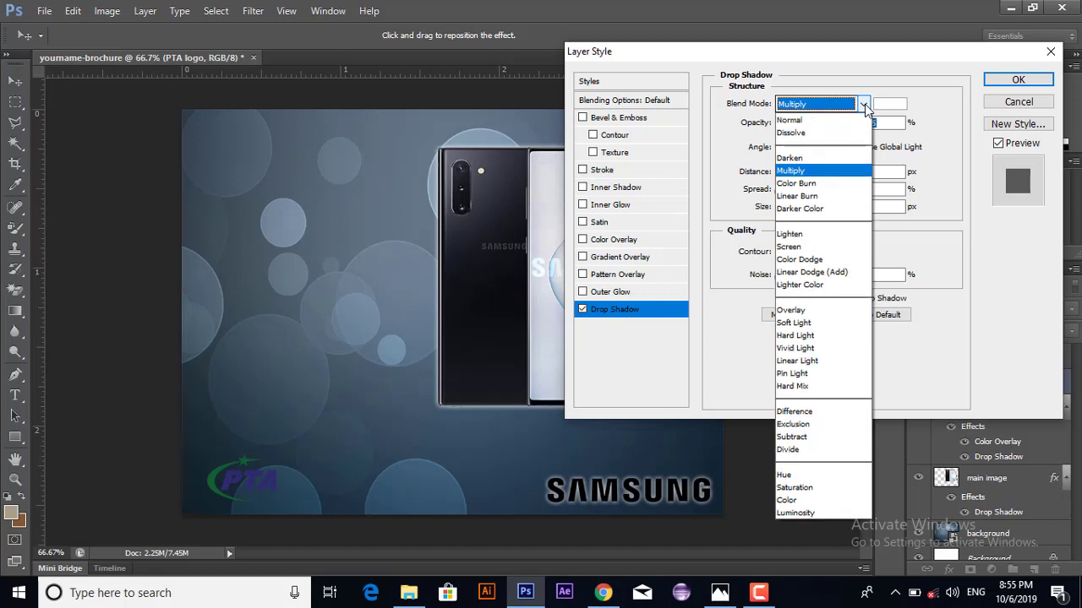
pyautogui.click(814, 123)
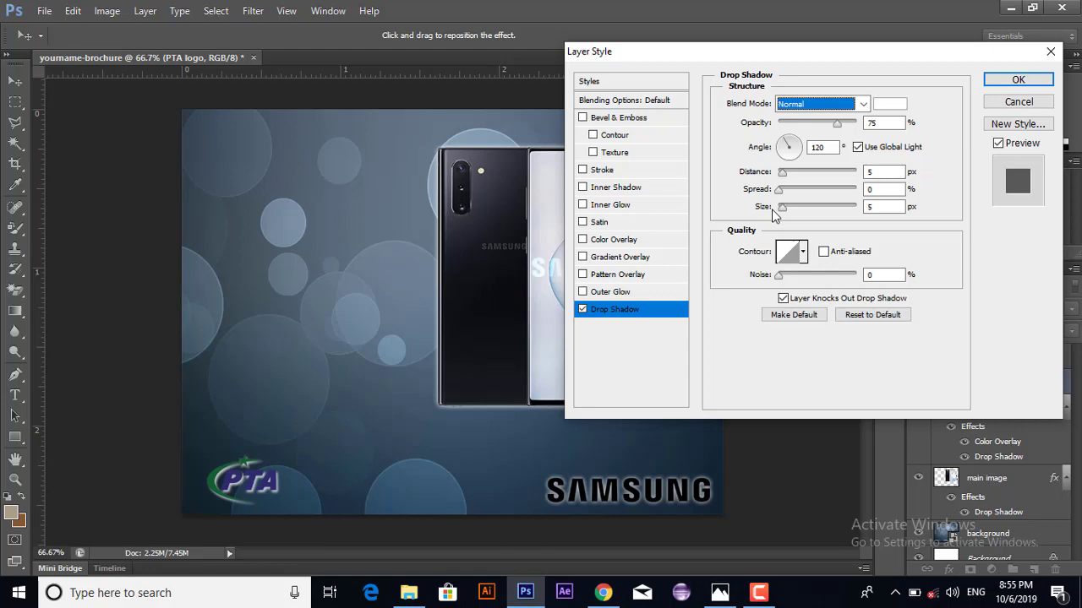
pyautogui.click(987, 81)
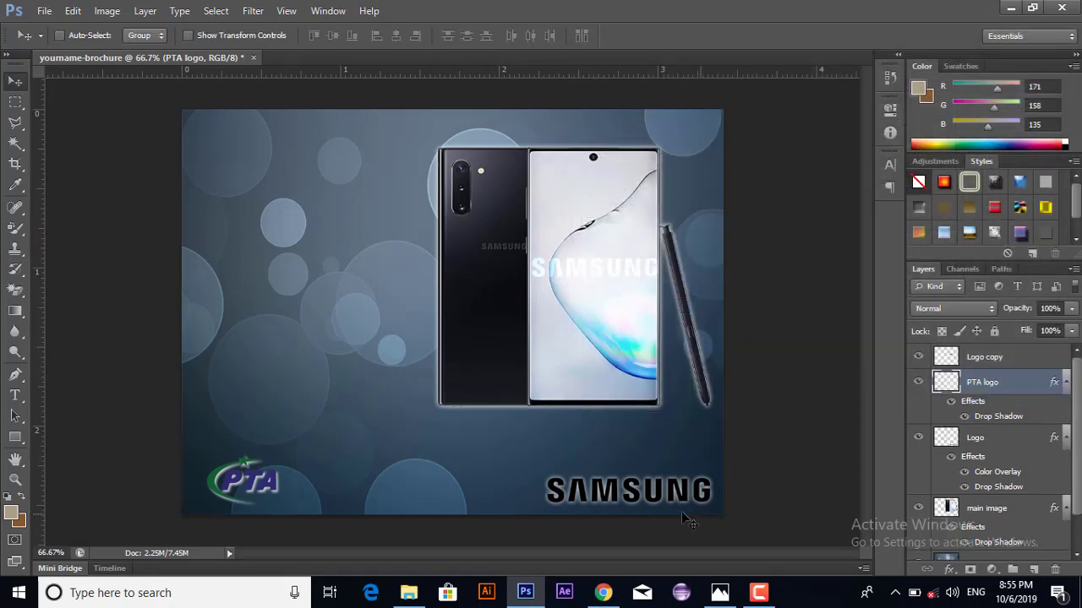
# Step: Check the handout's next instruction and open the Title image from the Exercise Images folder in Photoshop
pyautogui.click(603, 593)
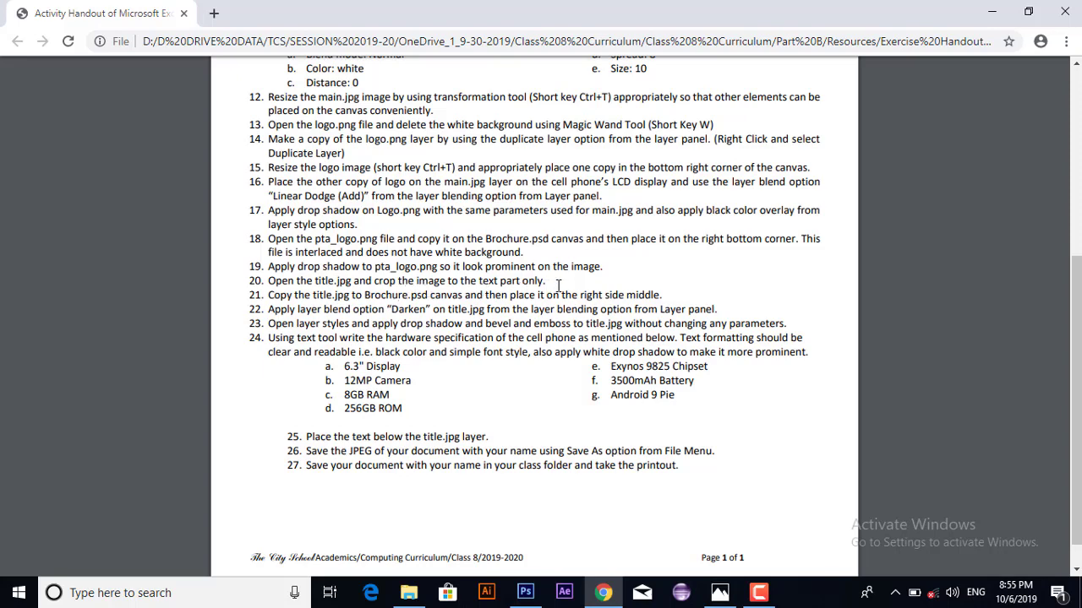
pyautogui.click(410, 596)
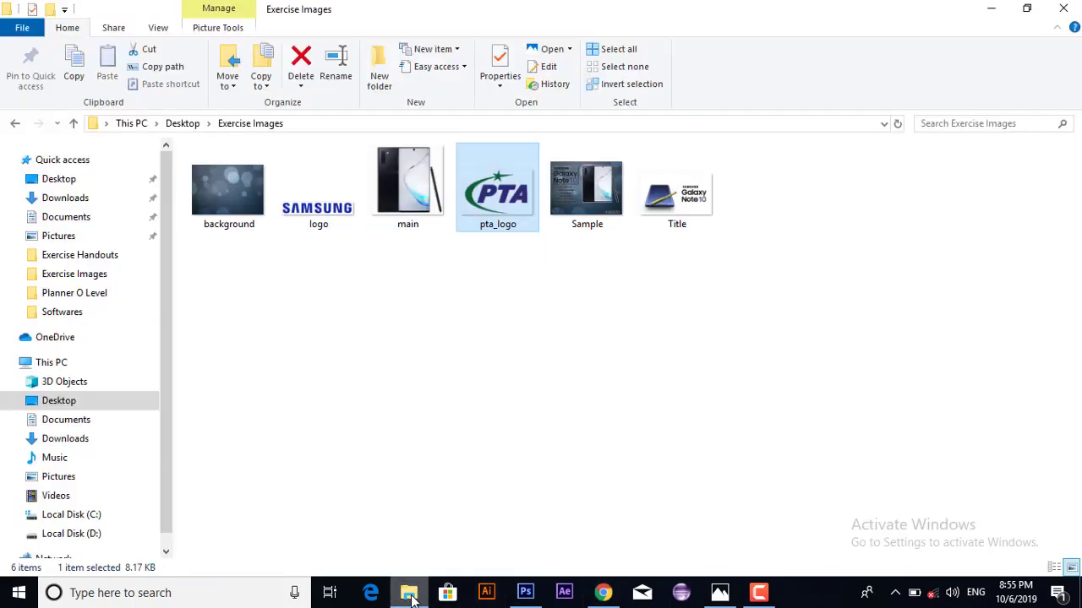
pyautogui.click(699, 205)
pyautogui.moveTo(715, 212); pyautogui.dragTo(386, 58)
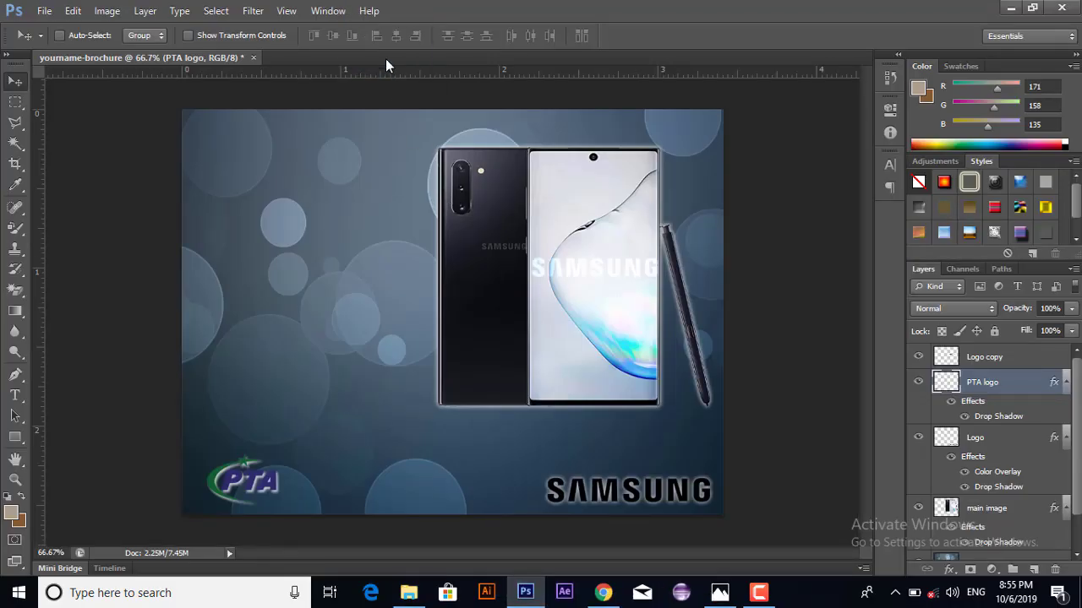
# Step: Crop Title.jpg to the Samsung Galaxy Note 10 text, cutting away the phone picture and surplus white space
pyautogui.click(17, 165)
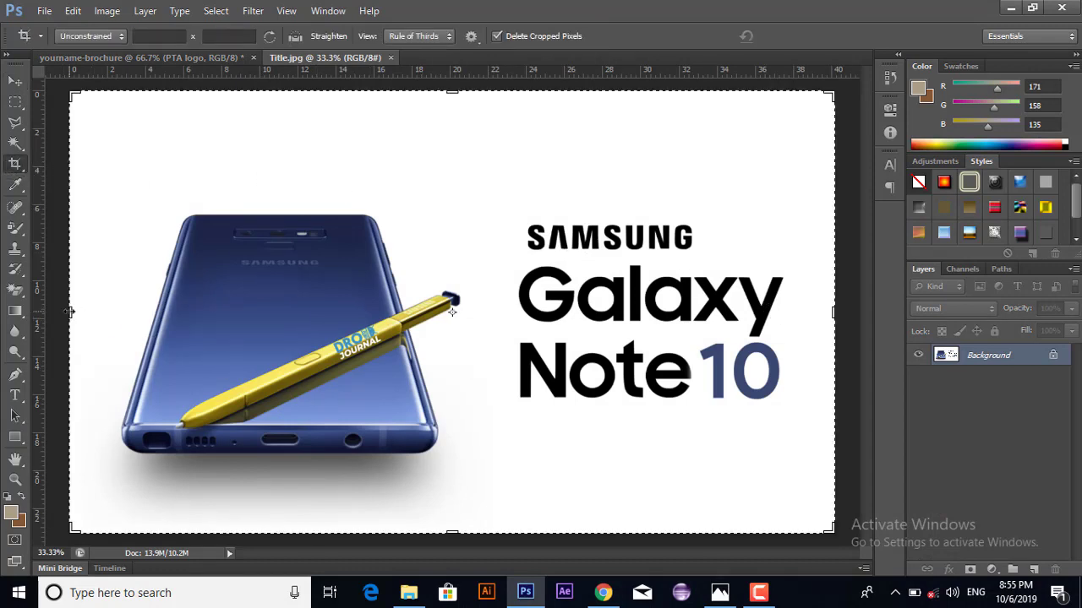
pyautogui.moveTo(72, 313); pyautogui.dragTo(285, 310)
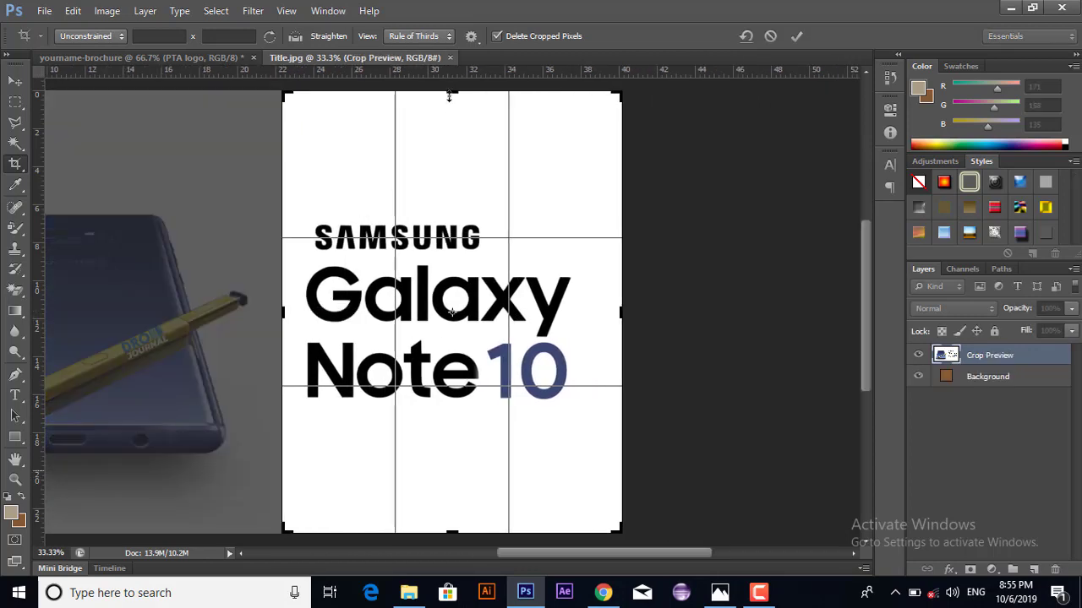
pyautogui.moveTo(449, 96); pyautogui.dragTo(452, 150)
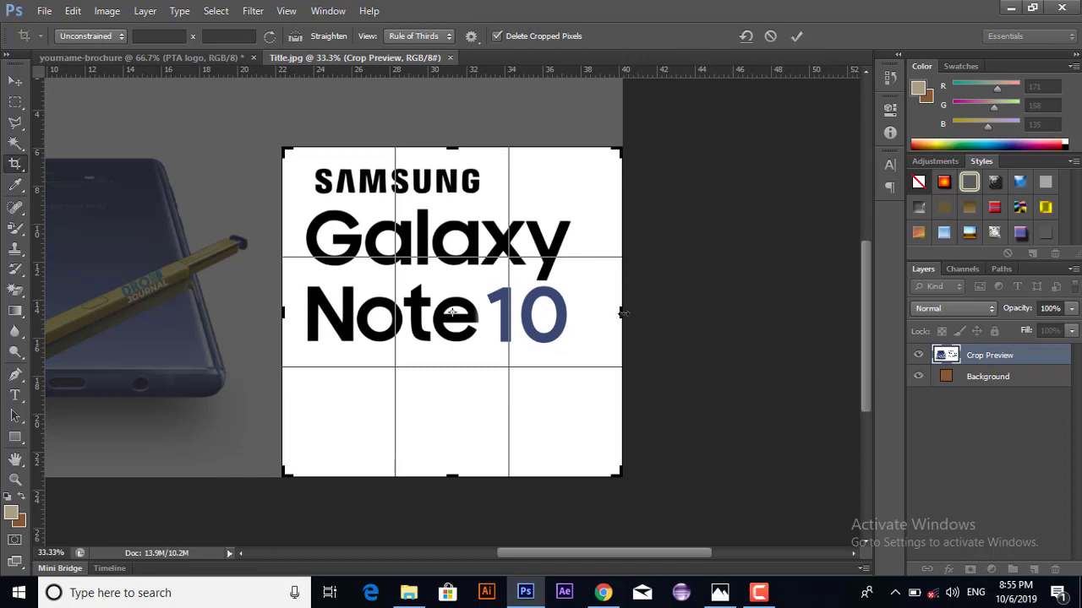
pyautogui.moveTo(622, 313); pyautogui.dragTo(600, 315)
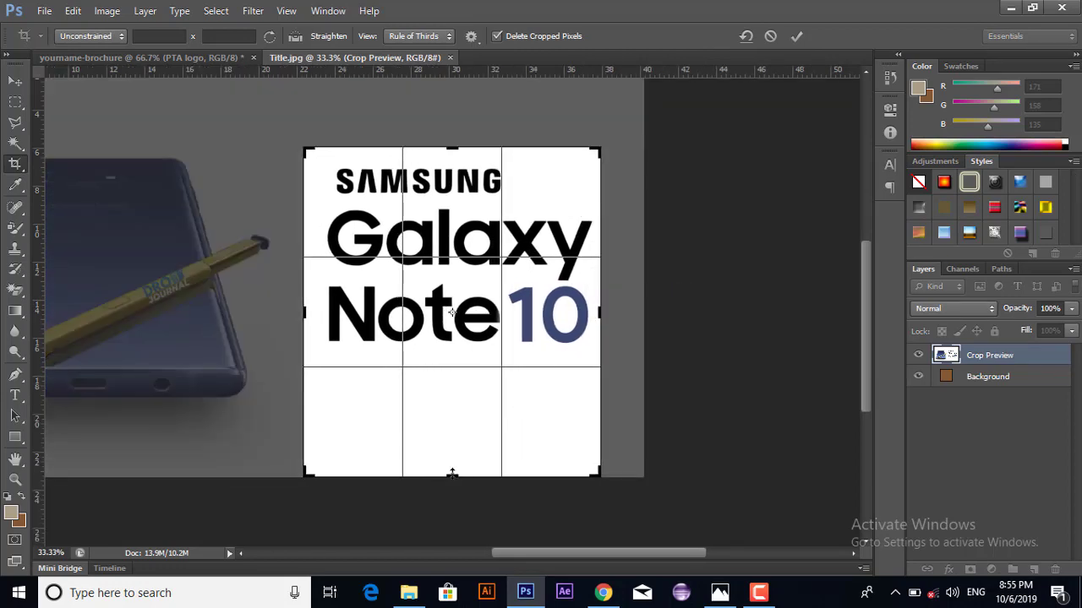
pyautogui.moveTo(452, 474); pyautogui.dragTo(459, 420)
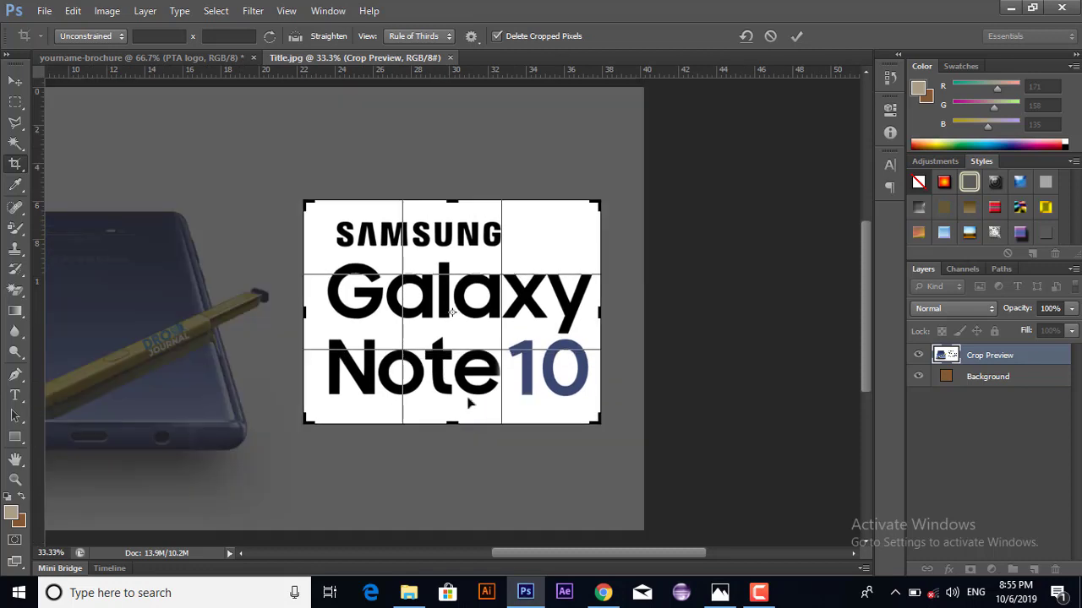
pyautogui.press('Return')
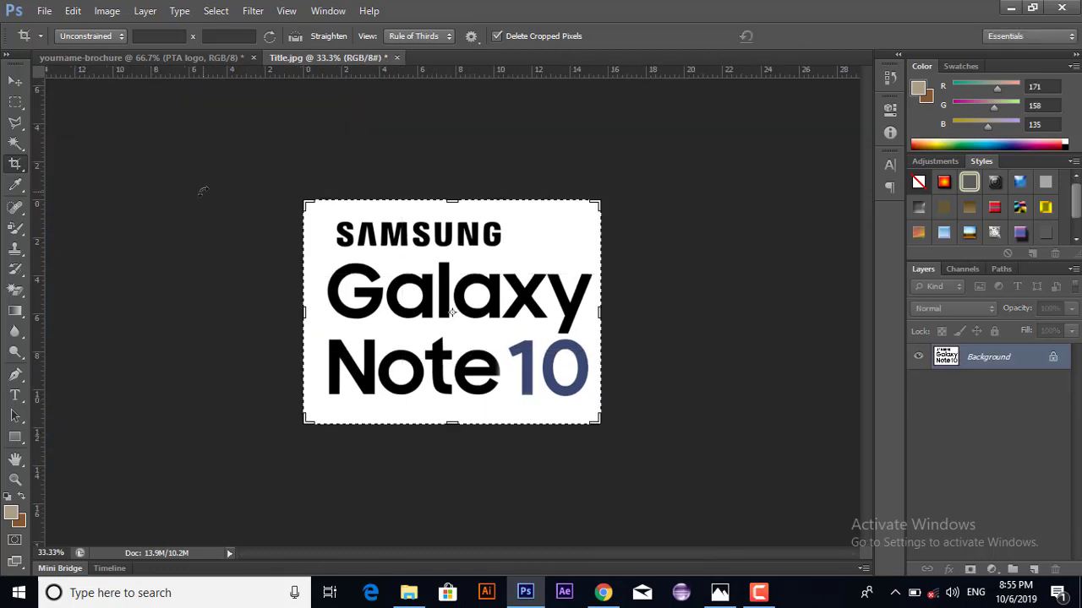
# Step: Copy the cropped title image onto the brochure canvas and close Title.jpg without saving the changes
pyautogui.click(15, 81)
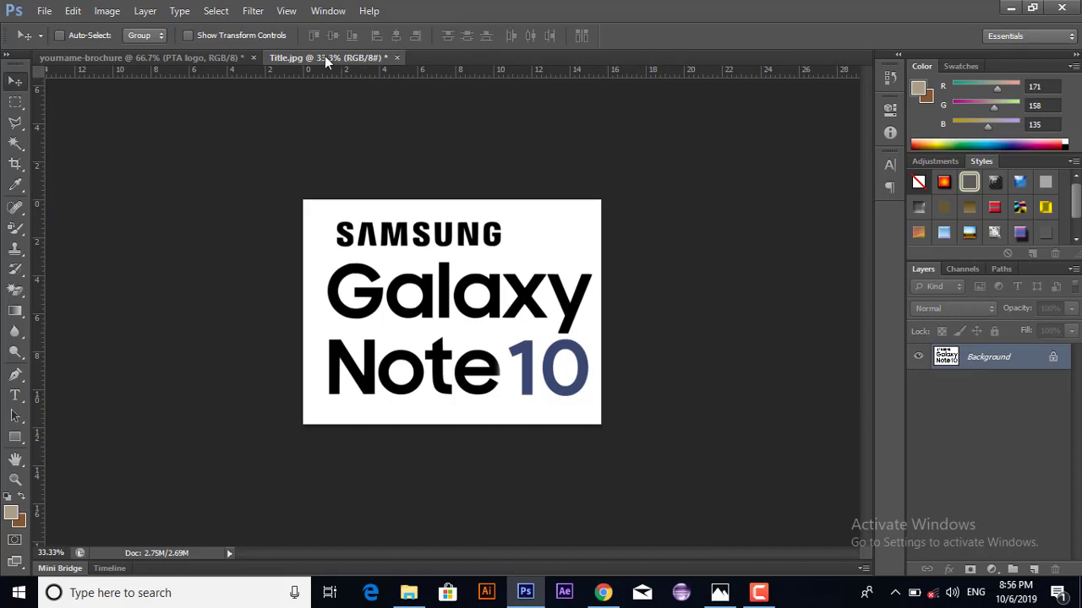
pyautogui.moveTo(325, 56); pyautogui.dragTo(139, 286)
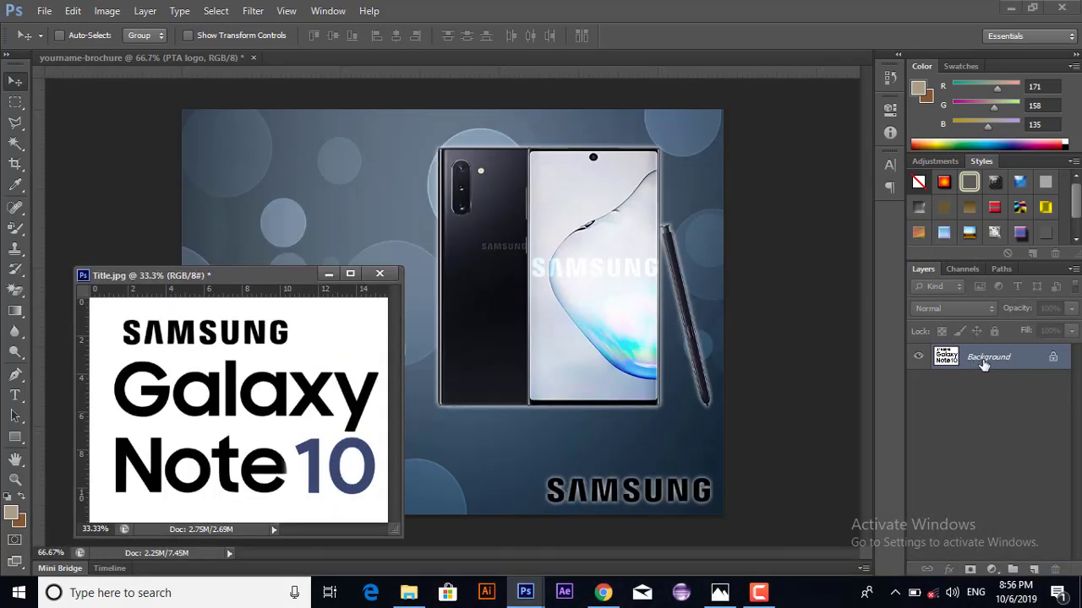
pyautogui.moveTo(983, 363); pyautogui.dragTo(338, 196)
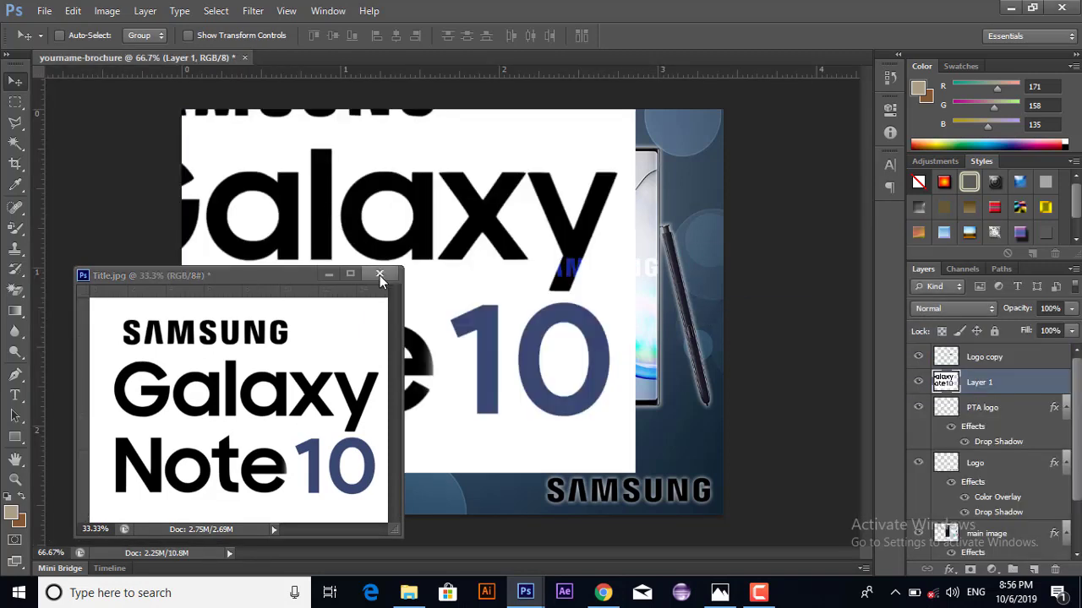
pyautogui.click(379, 275)
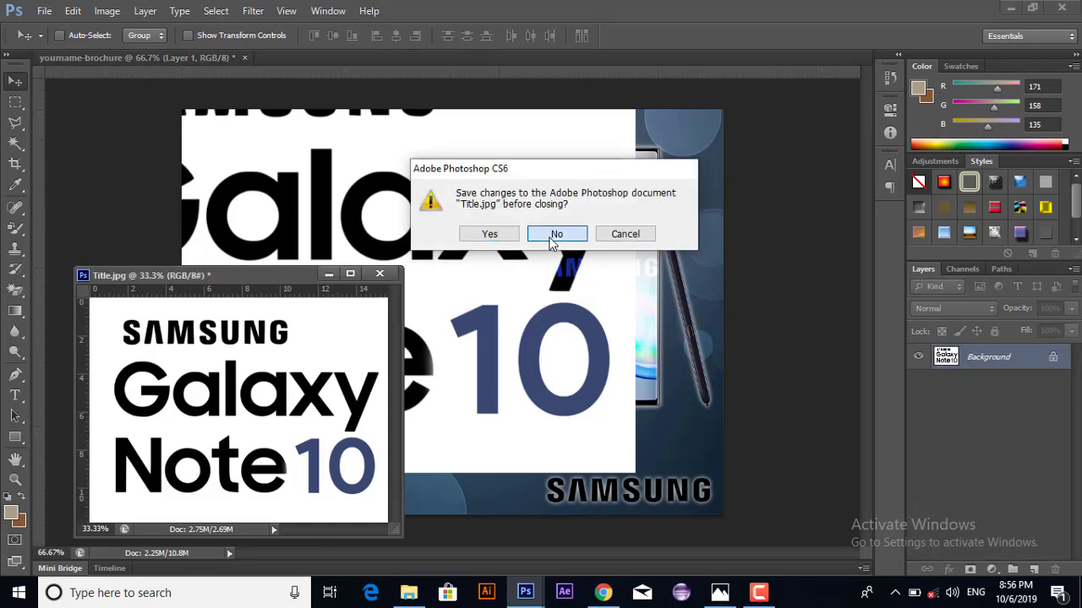
pyautogui.click(554, 241)
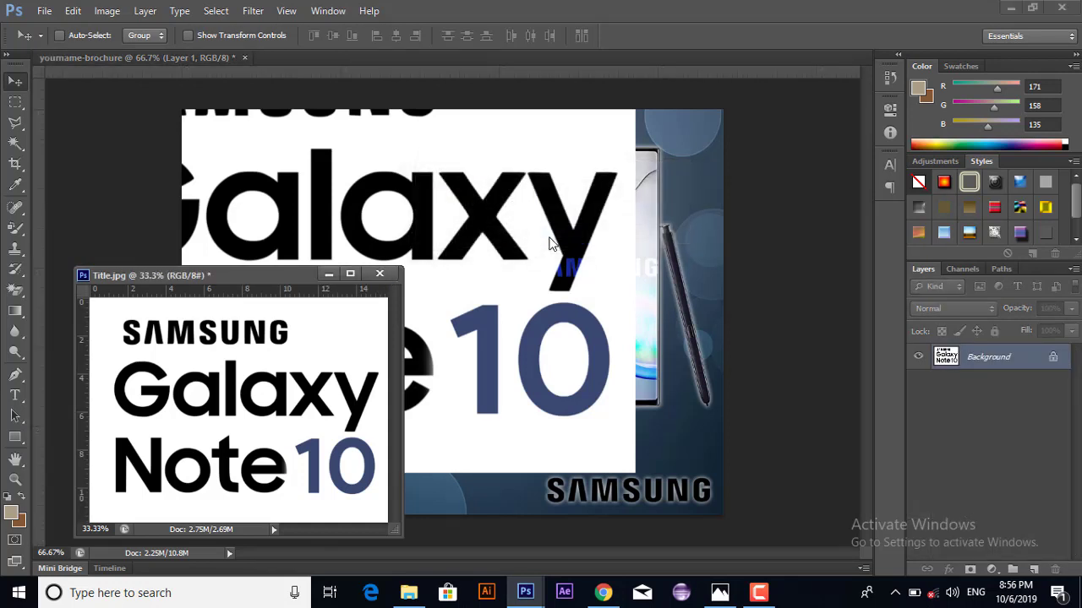
pyautogui.click(759, 594)
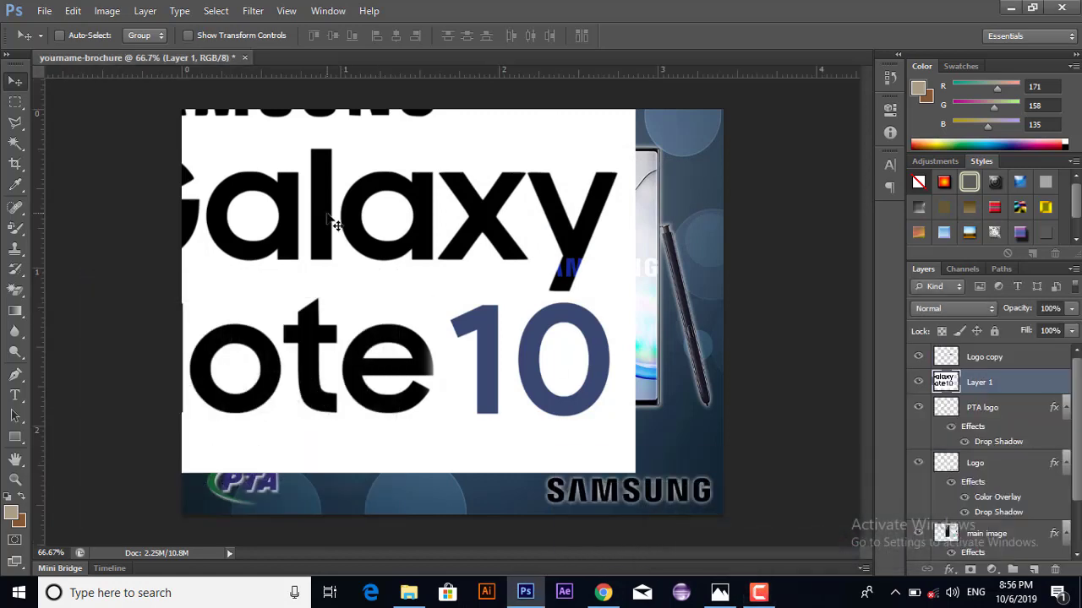
# Step: Scale the pasted title image to about 33.5% and place it in the canvas's upper-left area beside the phone
pyautogui.moveTo(328, 223); pyautogui.dragTo(422, 311)
pyautogui.hotkey('ctrl', 't')
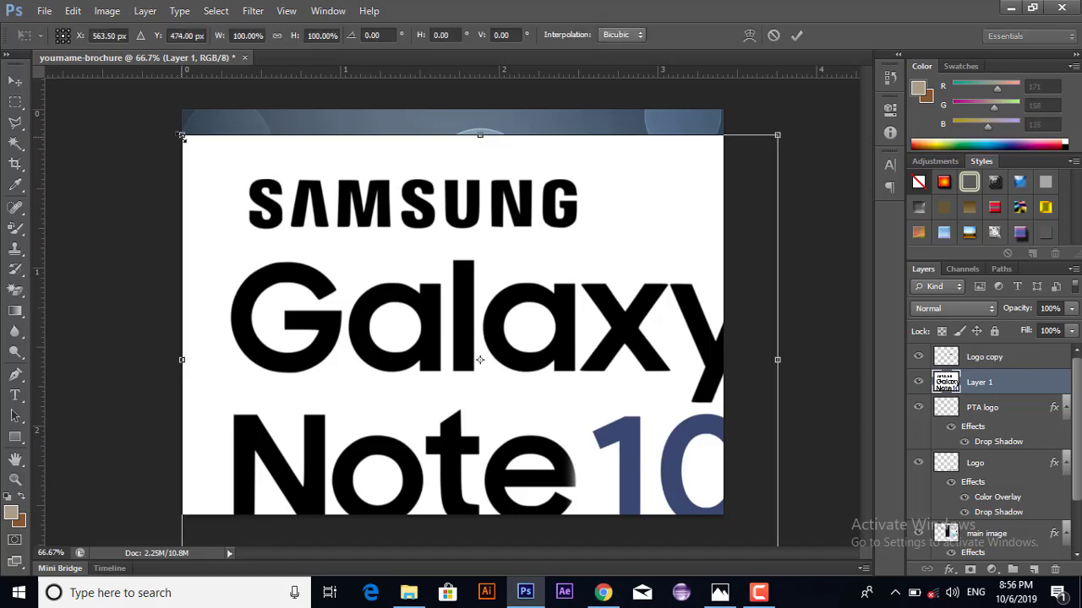
pyautogui.moveTo(184, 136); pyautogui.dragTo(239, 174)
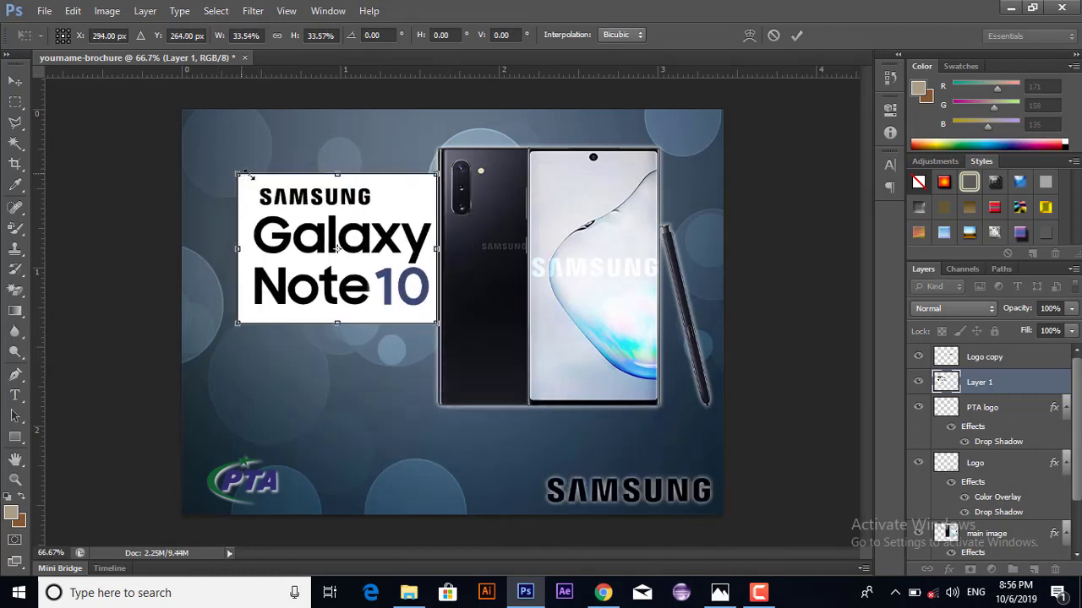
pyautogui.moveTo(360, 220); pyautogui.dragTo(334, 193)
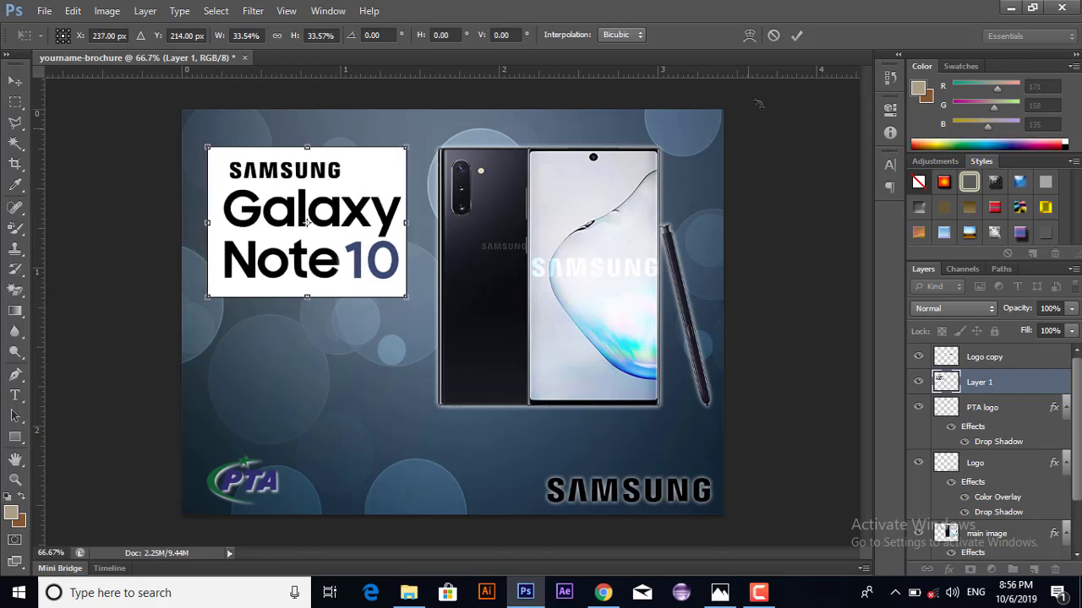
pyautogui.press('Return')
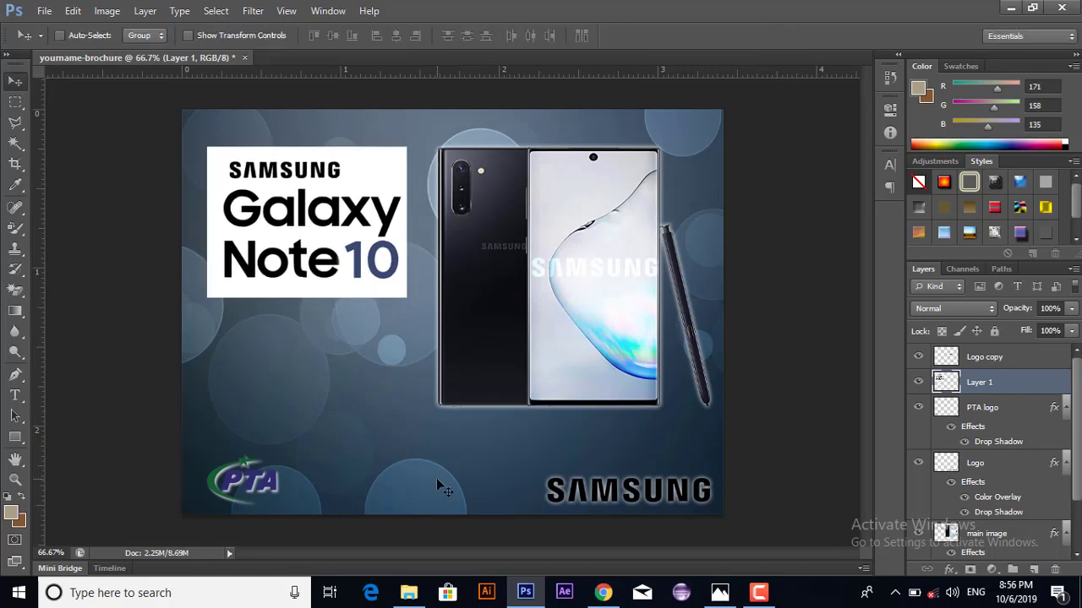
# Step: Check the handout's title placement and blending instructions, and rename the pasted title layer as Title
pyautogui.click(594, 592)
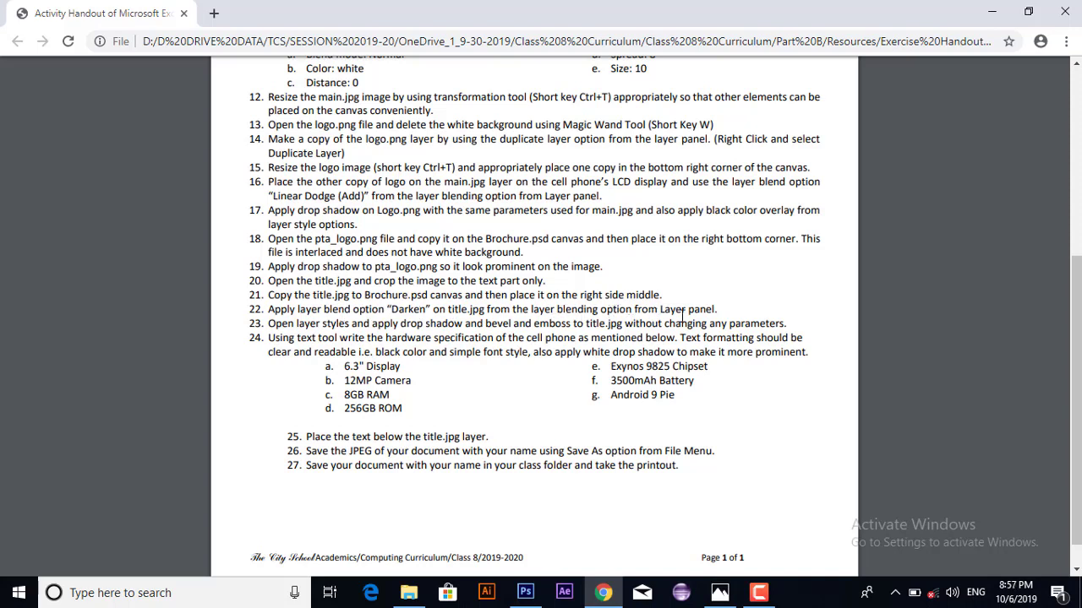
pyautogui.click(524, 592)
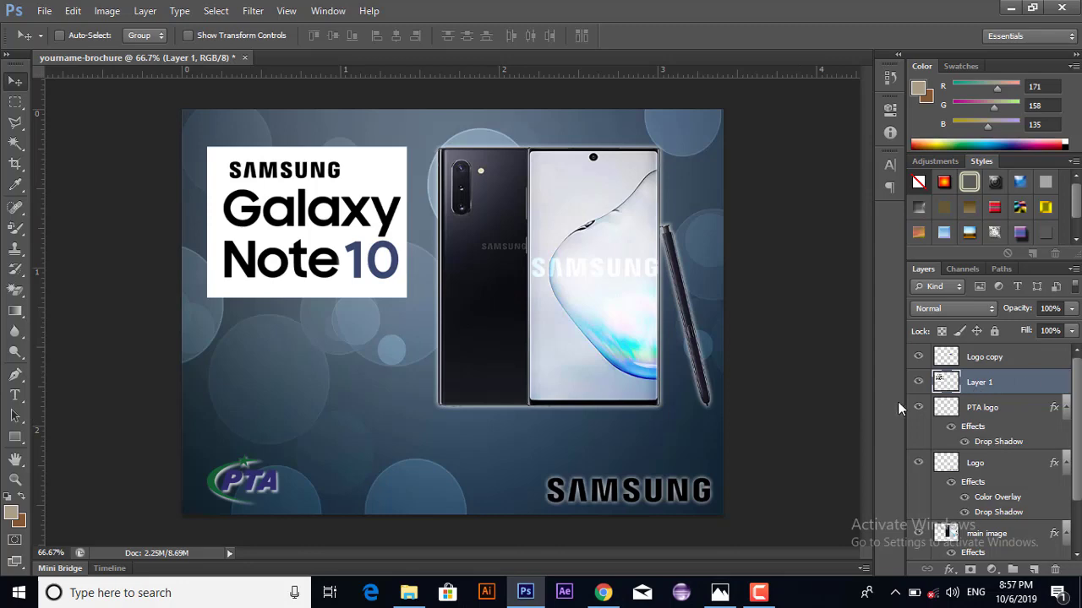
pyautogui.click(594, 595)
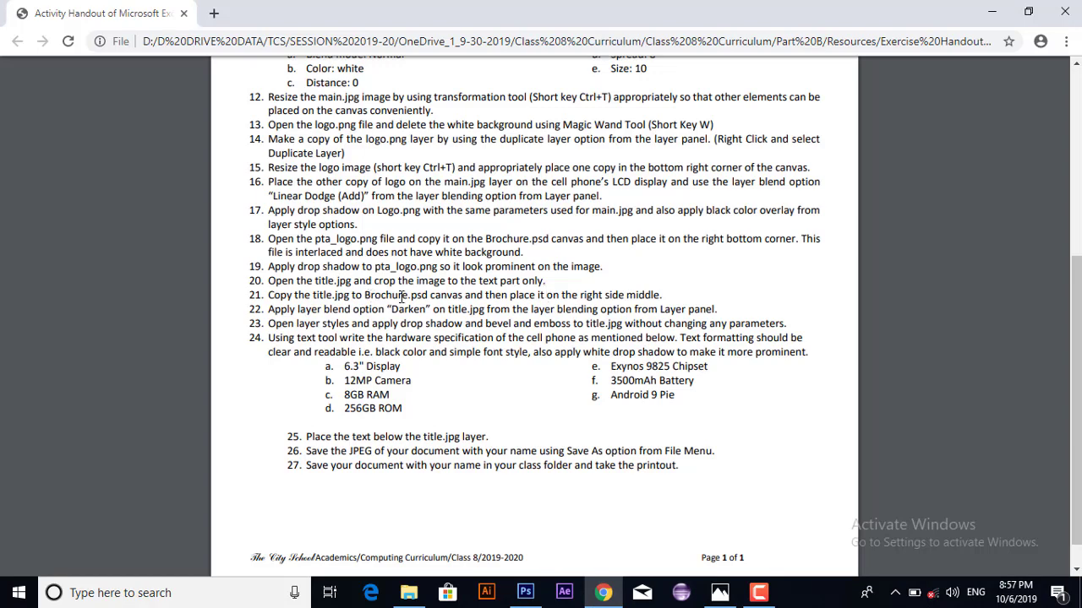
pyautogui.click(526, 594)
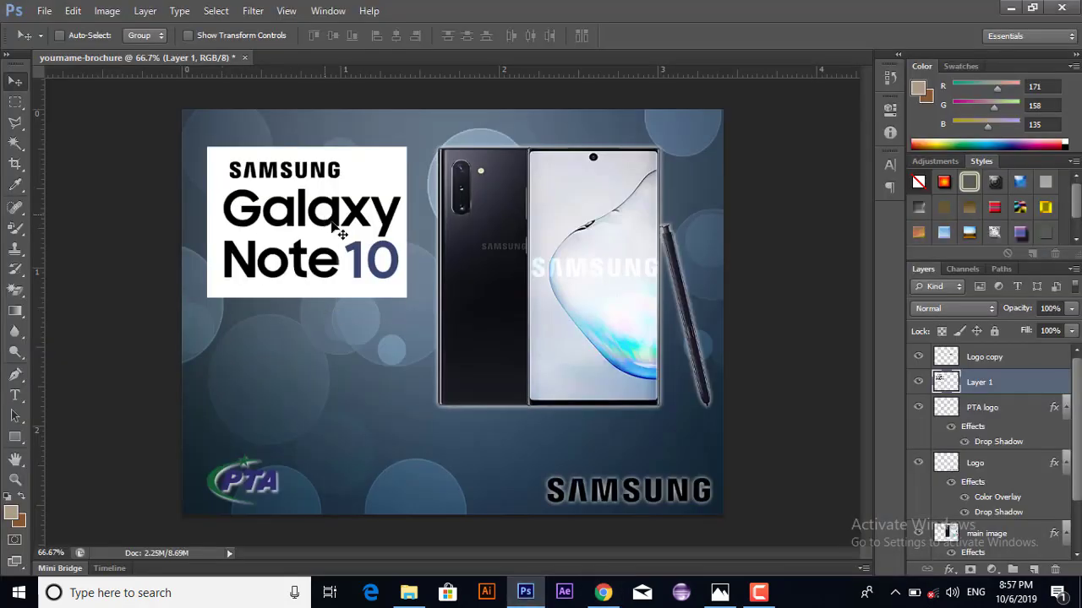
pyautogui.doubleClick(980, 383)
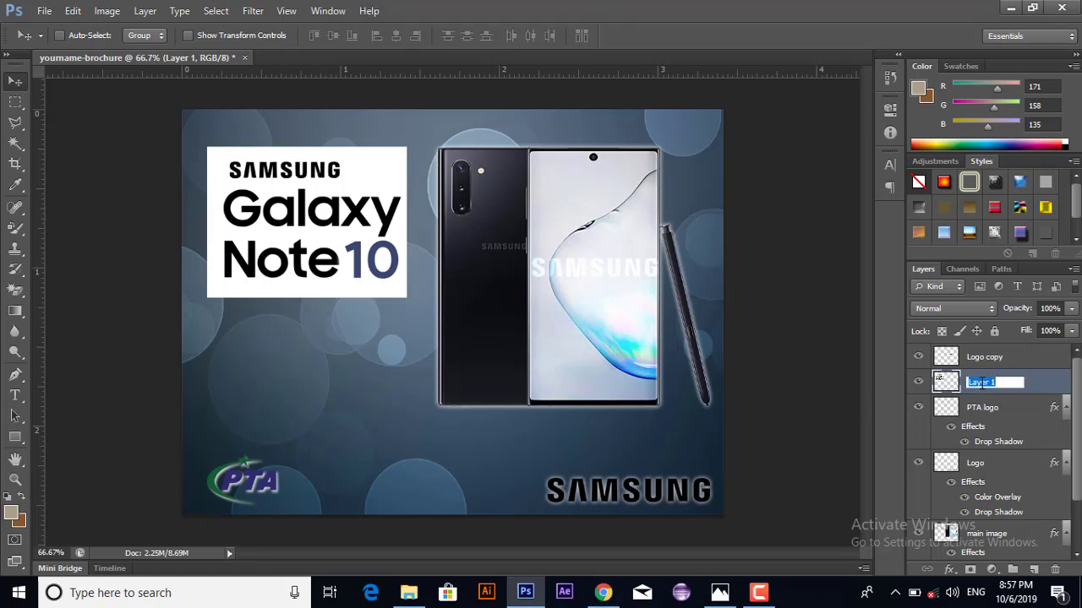
pyautogui.write('Title')
pyautogui.press('Return')
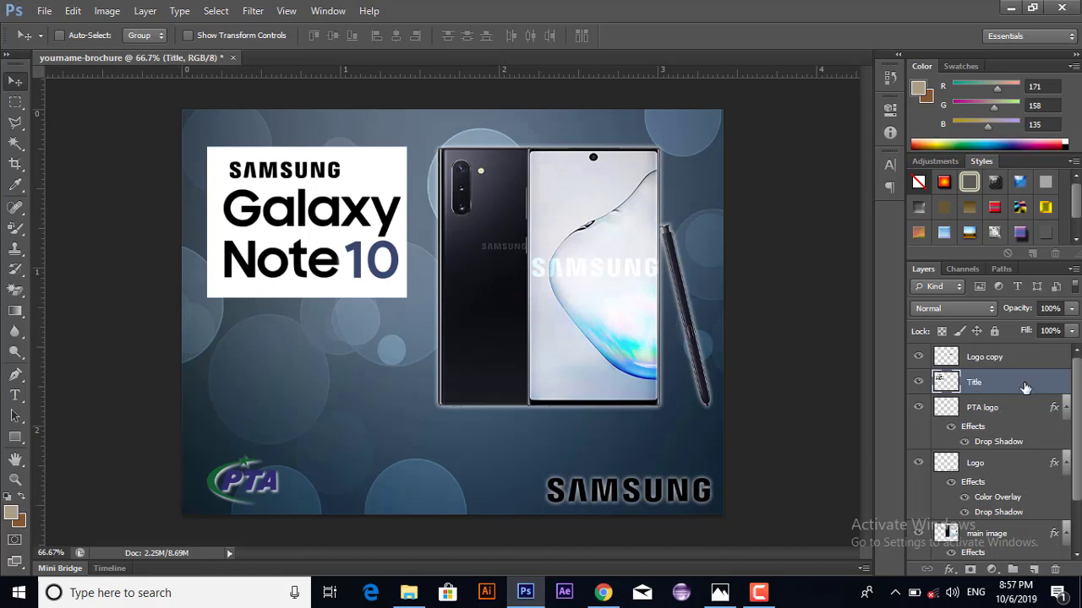
# Step: Set the Title layer's blend mode to Darken in its blending options
pyautogui.doubleClick(1024, 387)
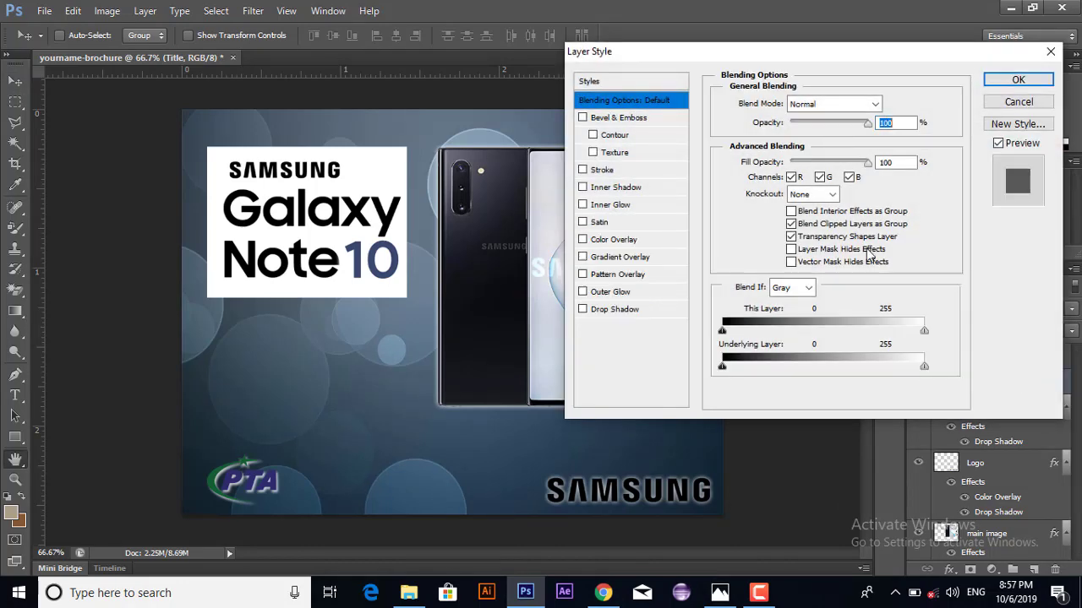
pyautogui.click(874, 104)
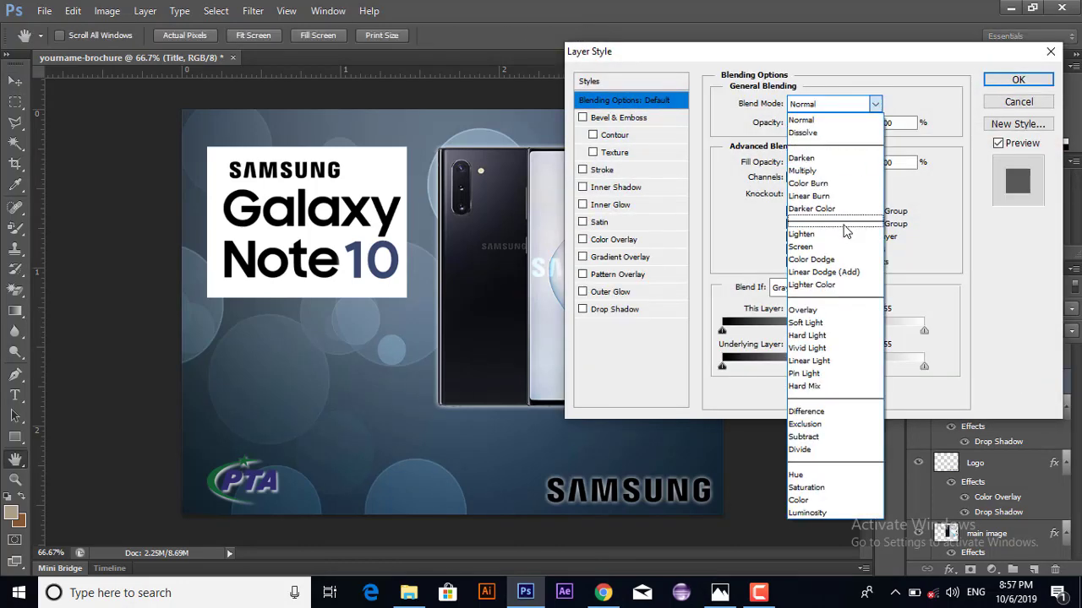
pyautogui.click(825, 158)
pyautogui.click(1011, 80)
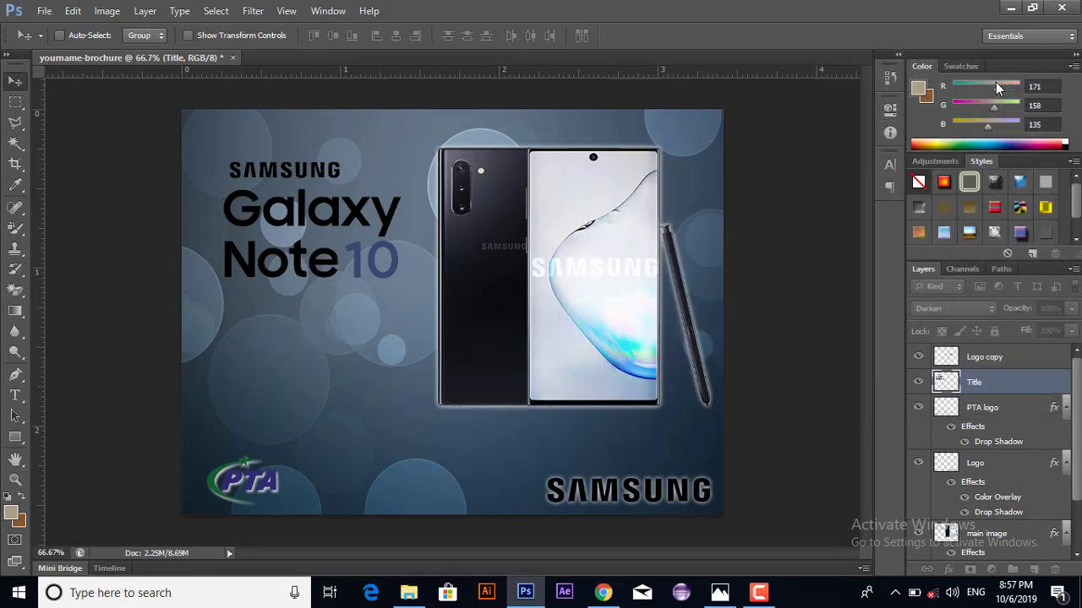
# Step: Following the handout, add Bevel & Emboss and Drop Shadow to the Title layer with their default parameters
pyautogui.click(603, 593)
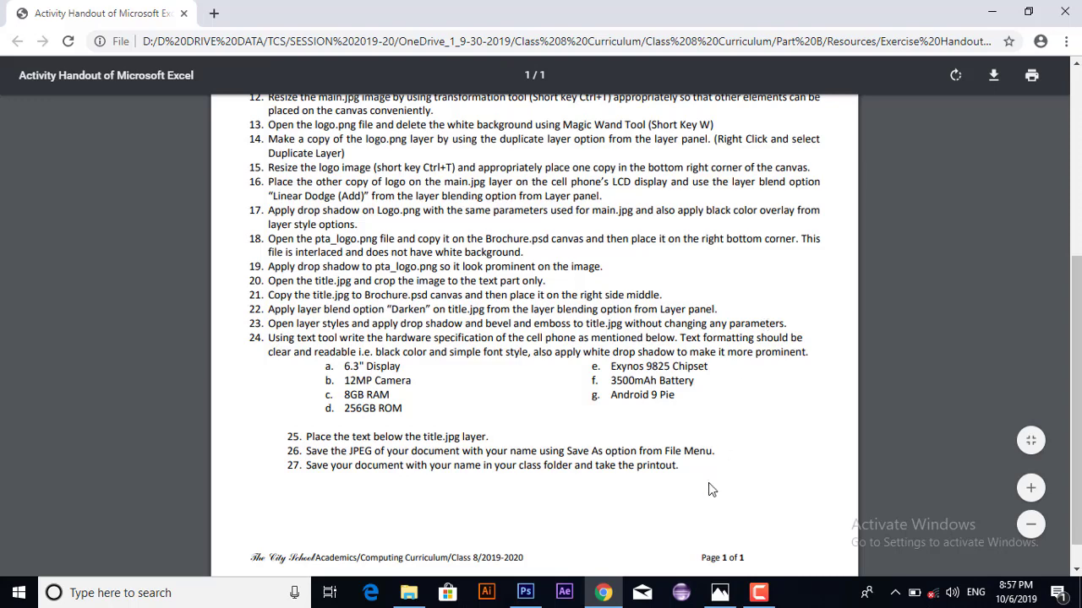
pyautogui.click(525, 592)
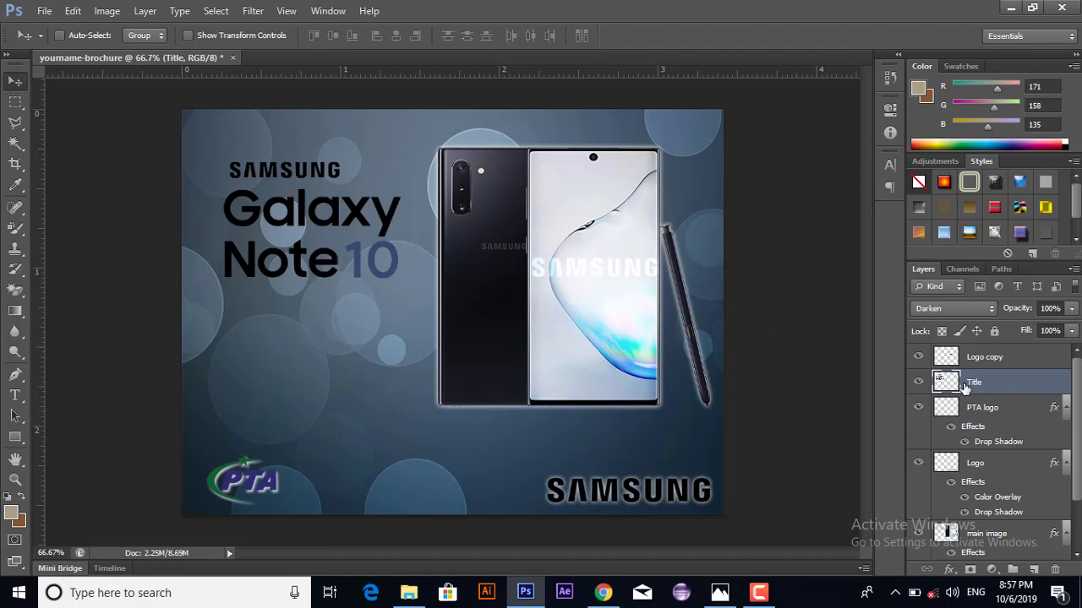
pyautogui.doubleClick(1029, 387)
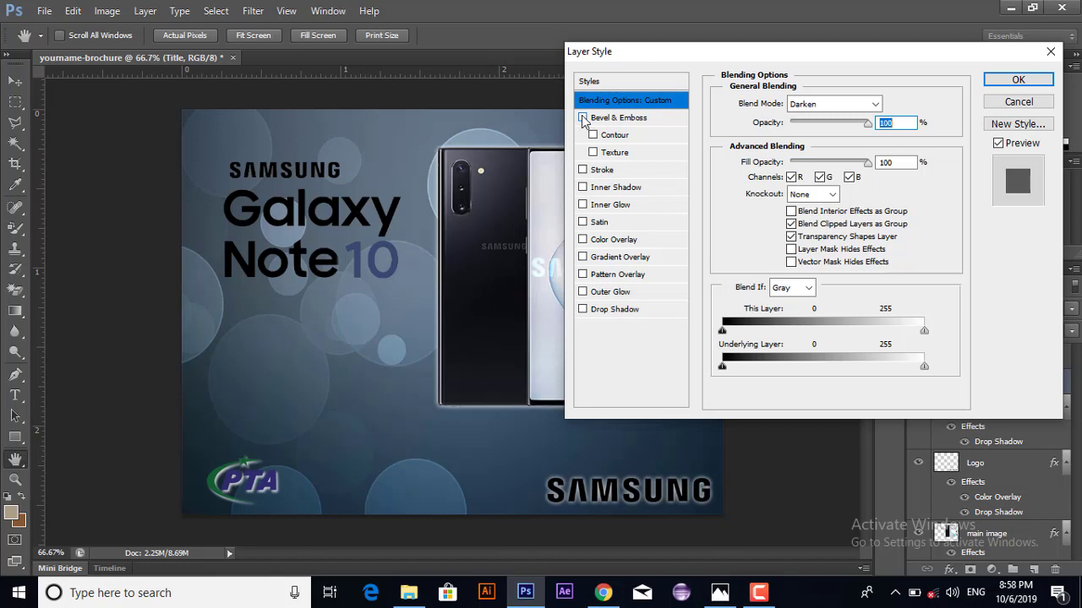
pyautogui.click(582, 118)
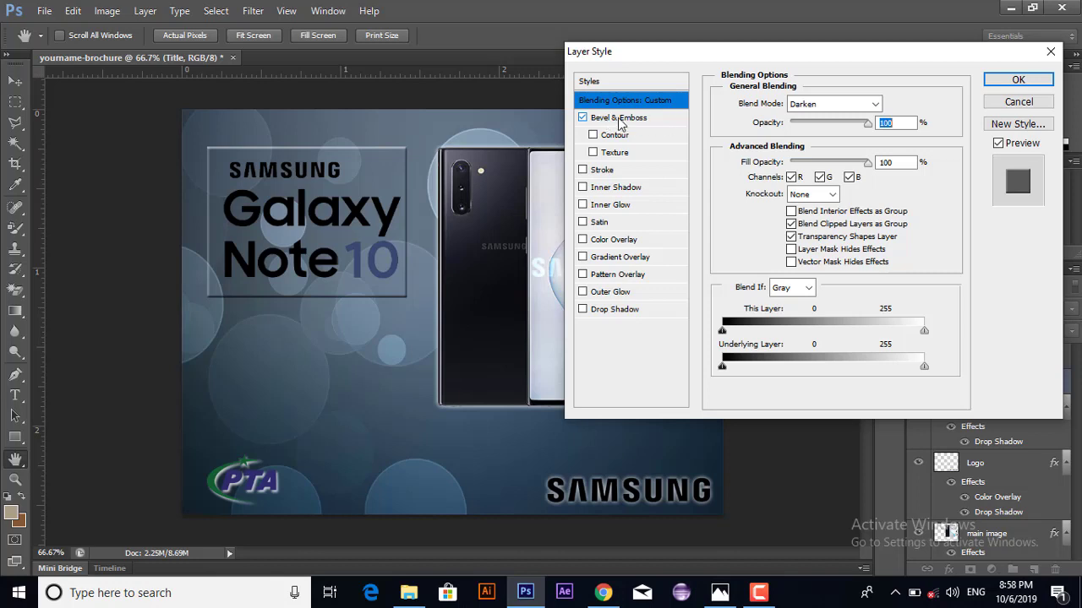
pyautogui.click(621, 120)
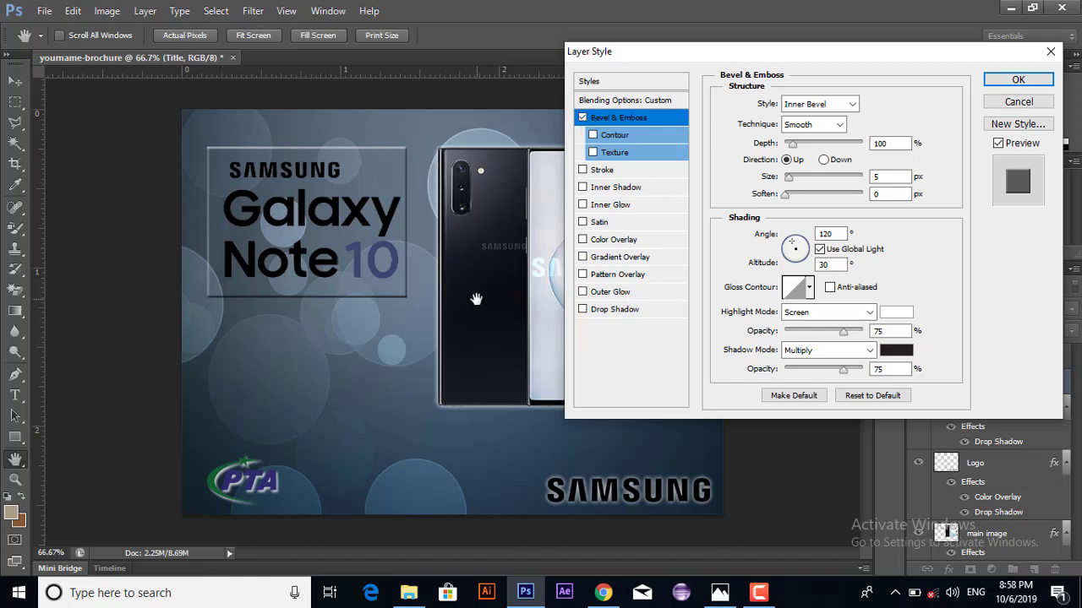
pyautogui.click(583, 310)
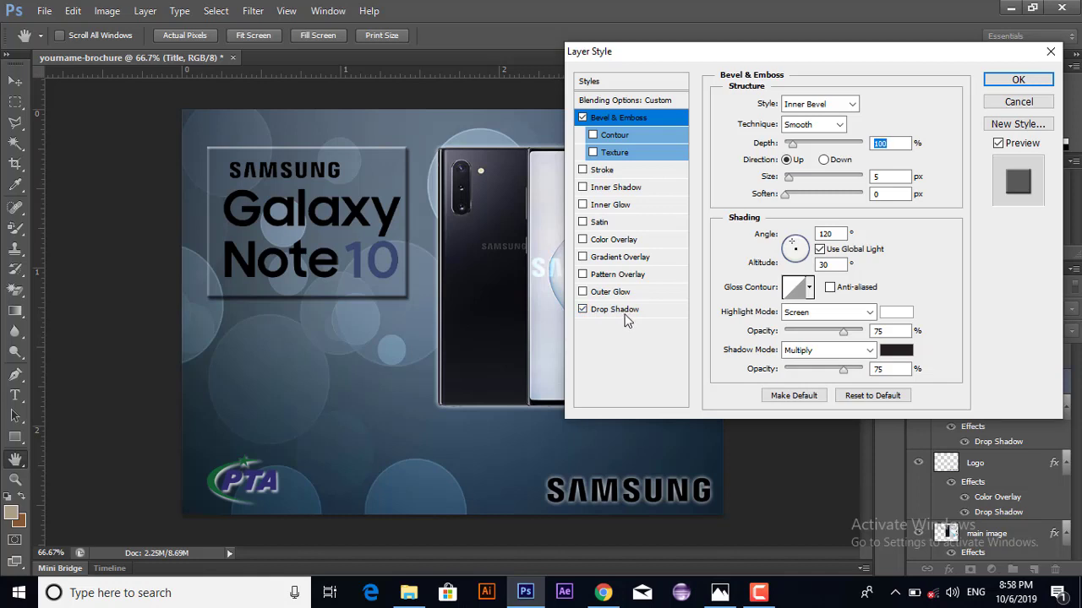
pyautogui.click(622, 312)
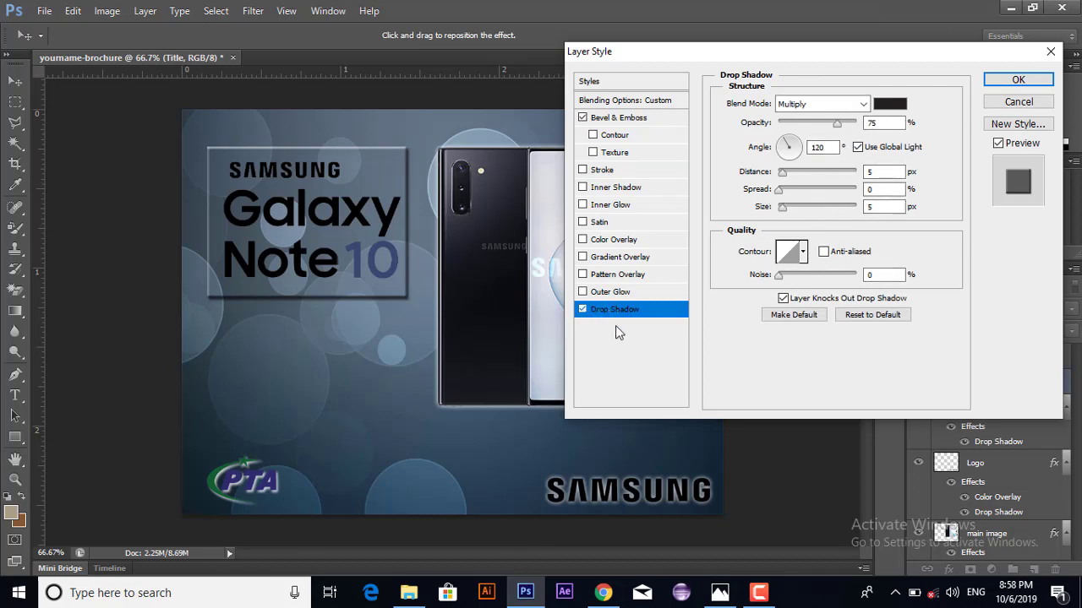
pyautogui.click(1019, 79)
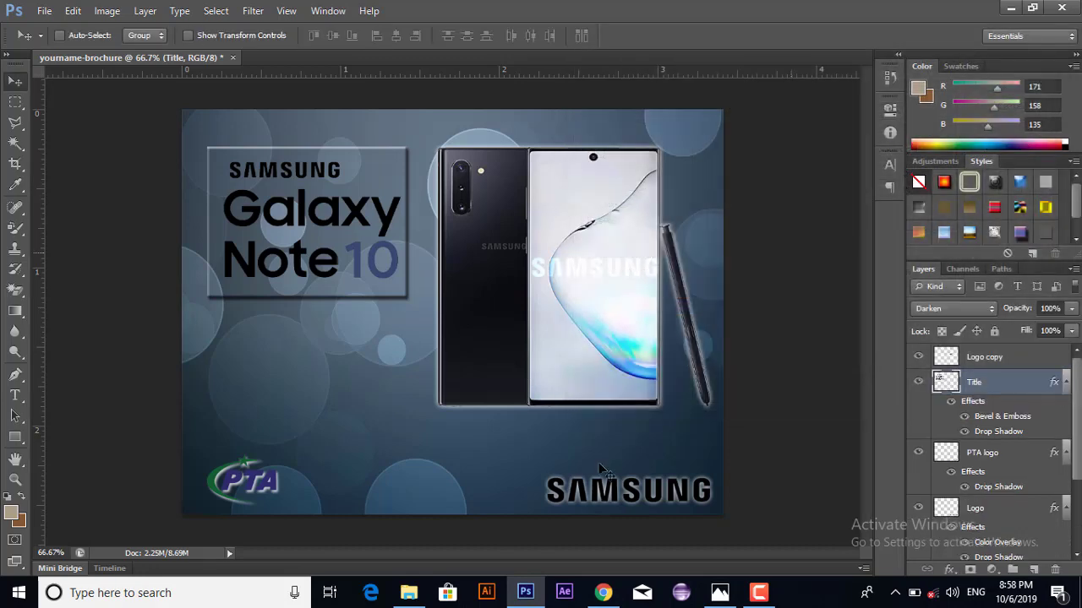
# Step: Start a text layer below the title image and insert "6.3" Display" copied from the handout's specification list
pyautogui.click(601, 594)
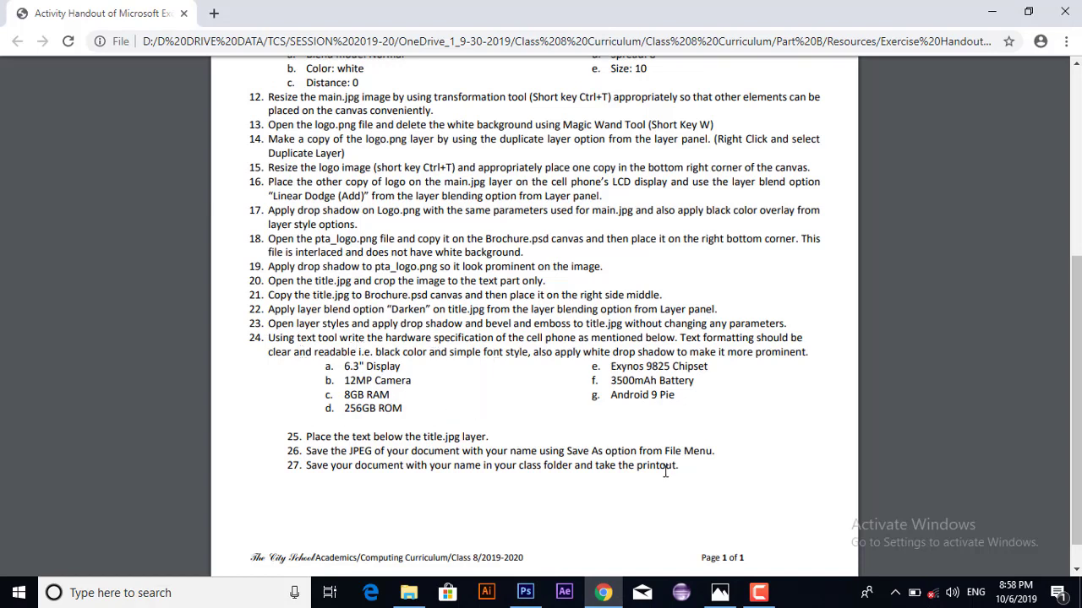
pyautogui.click(525, 592)
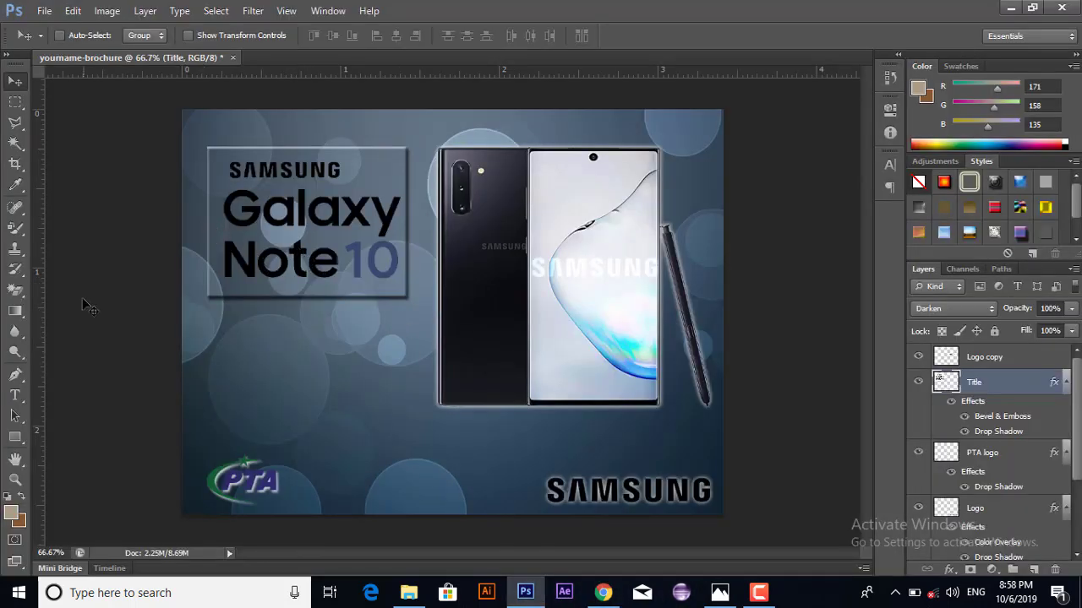
pyautogui.click(14, 395)
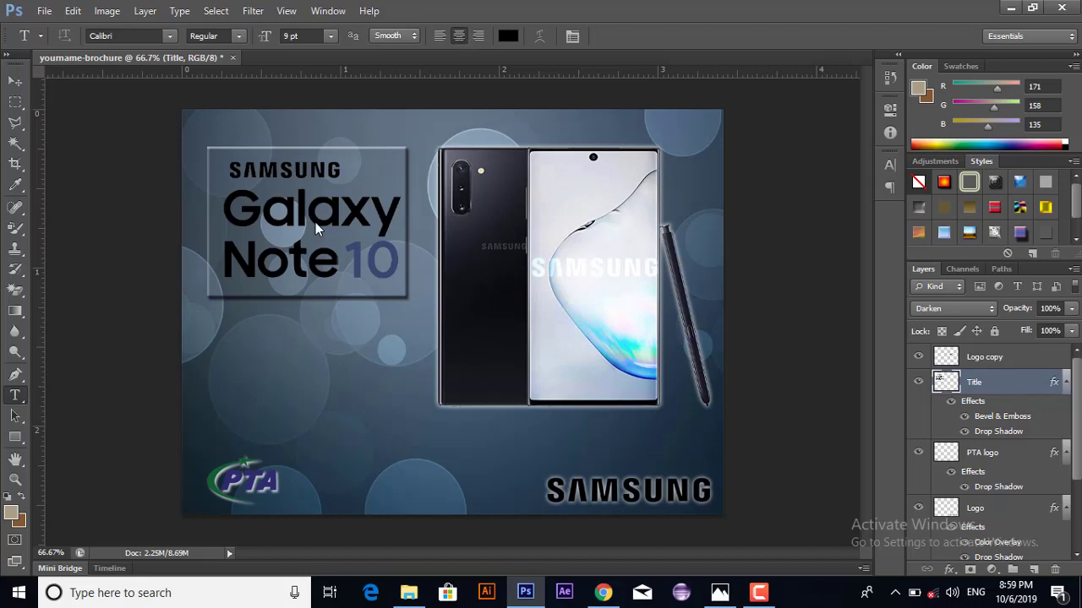
pyautogui.click(250, 320)
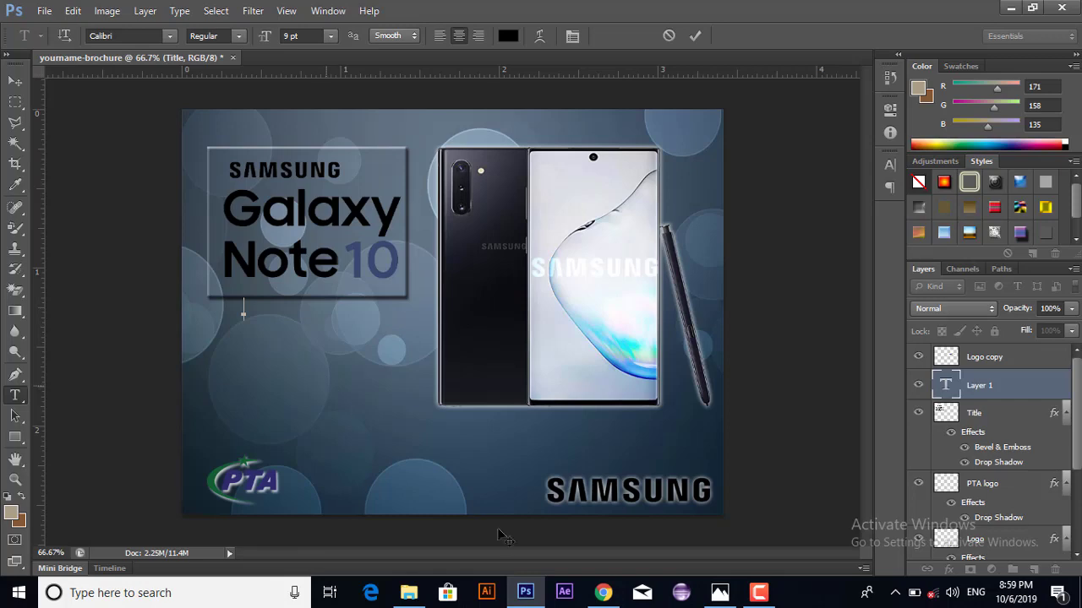
pyautogui.click(604, 593)
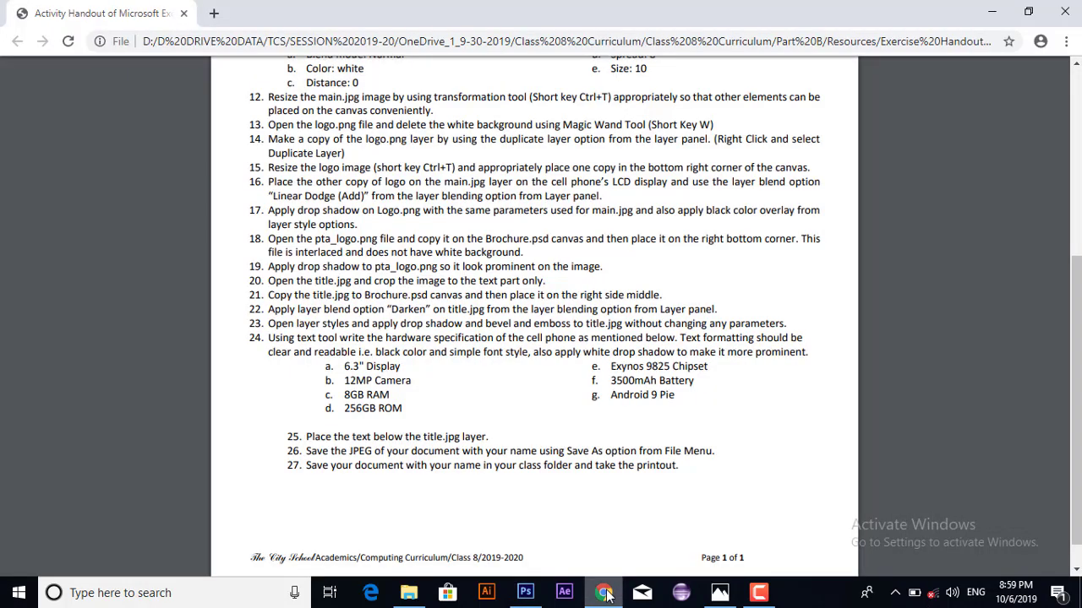
pyautogui.moveTo(406, 367); pyautogui.dragTo(347, 364)
pyautogui.hotkey('ctrl', 'c')
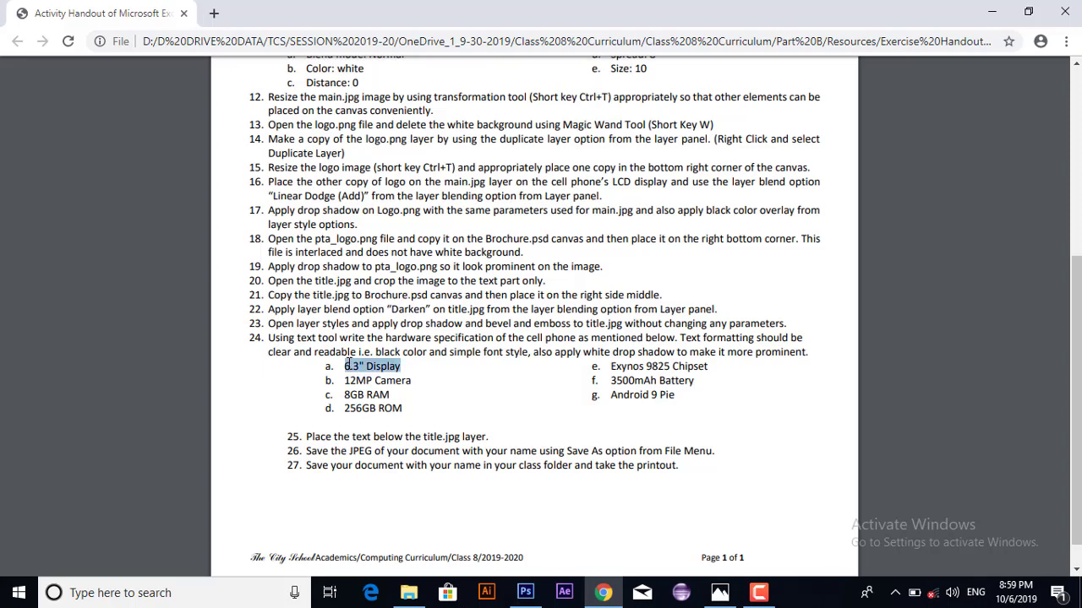
pyautogui.click(524, 593)
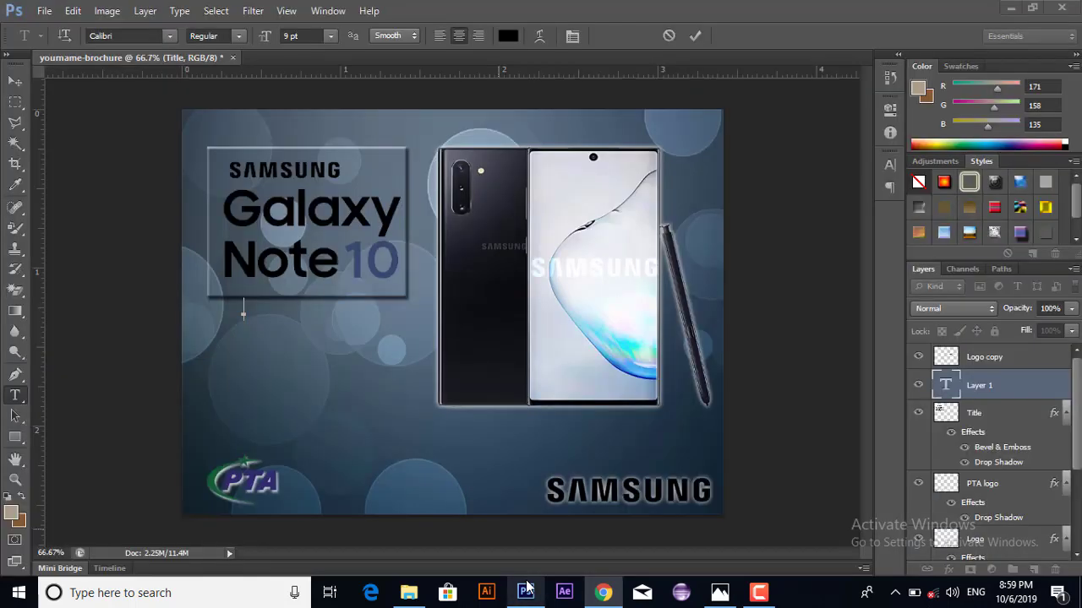
pyautogui.hotkey('ctrl', 'v')
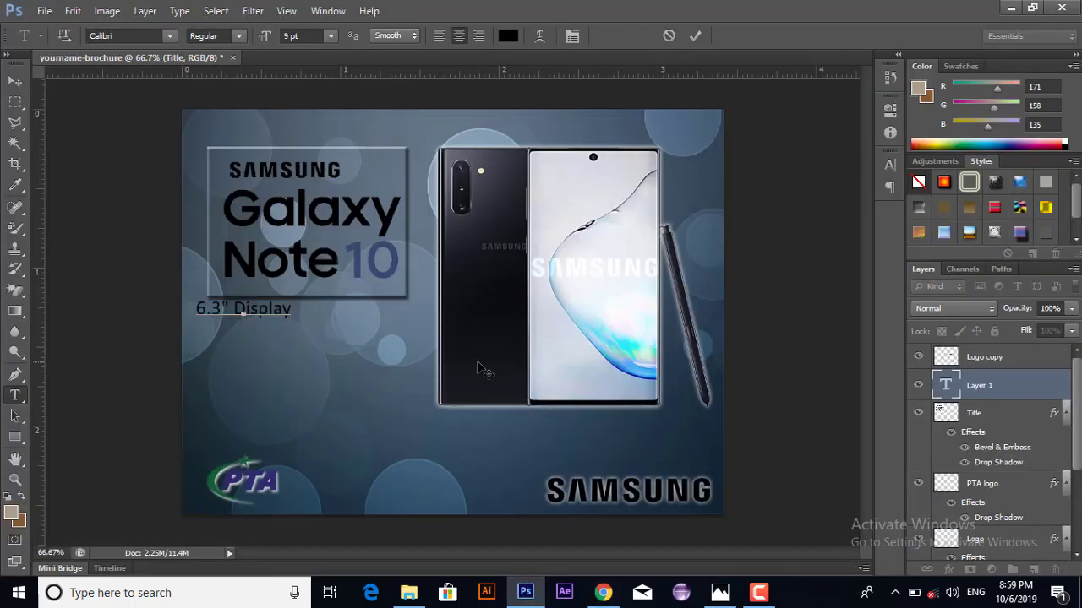
# Step: Copy "12MP Camera" from the handout and add it as a second line of the specification text
pyautogui.click(603, 593)
pyautogui.moveTo(413, 381); pyautogui.dragTo(348, 383)
pyautogui.hotkey('ctrl', 'c')
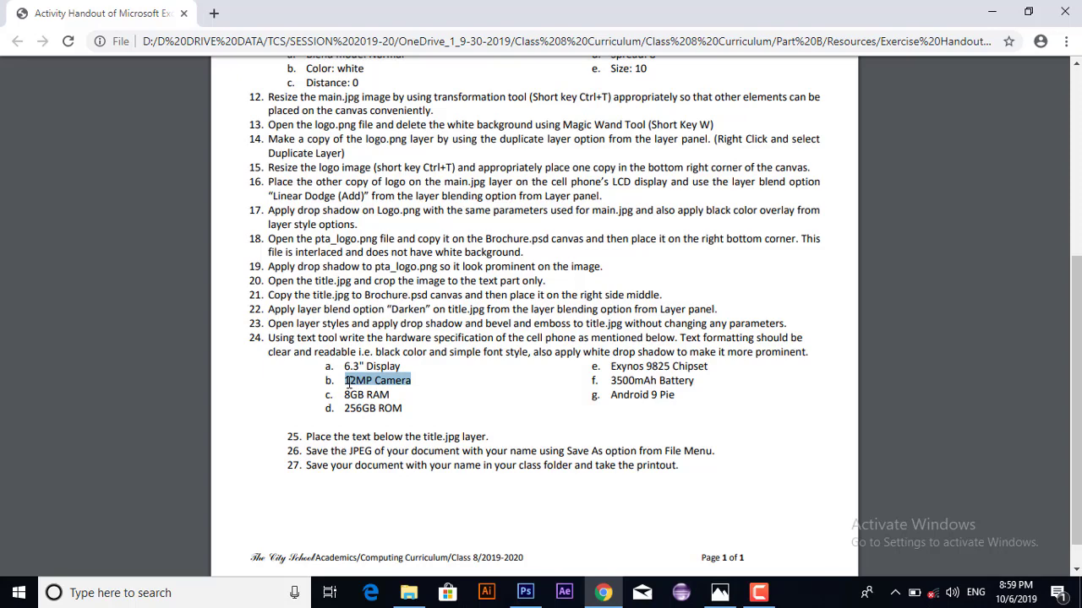
pyautogui.click(525, 593)
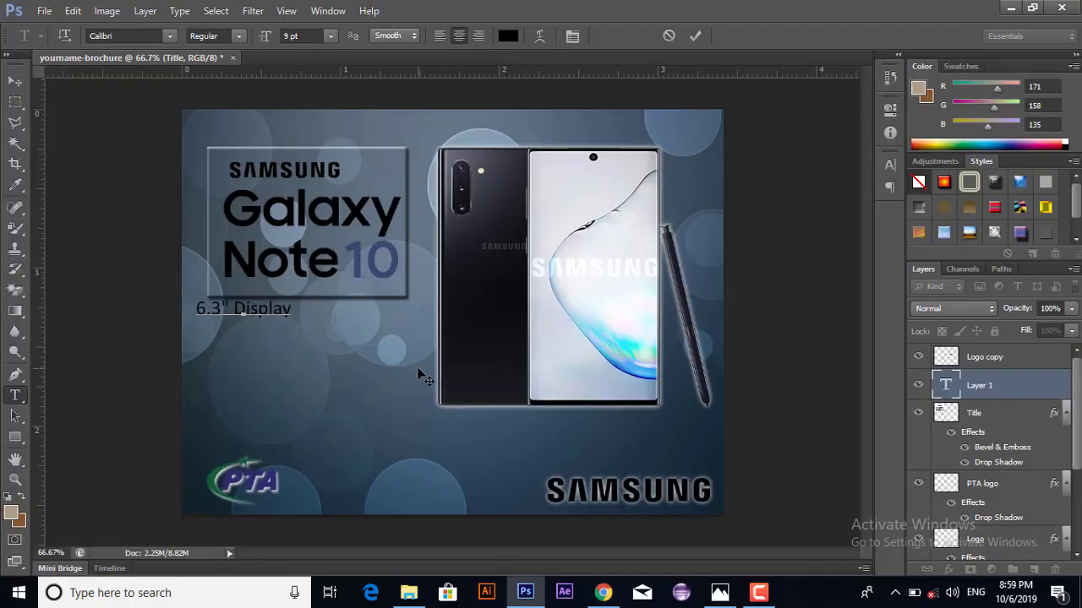
pyautogui.press('Return')
pyautogui.hotkey('ctrl', 'v')
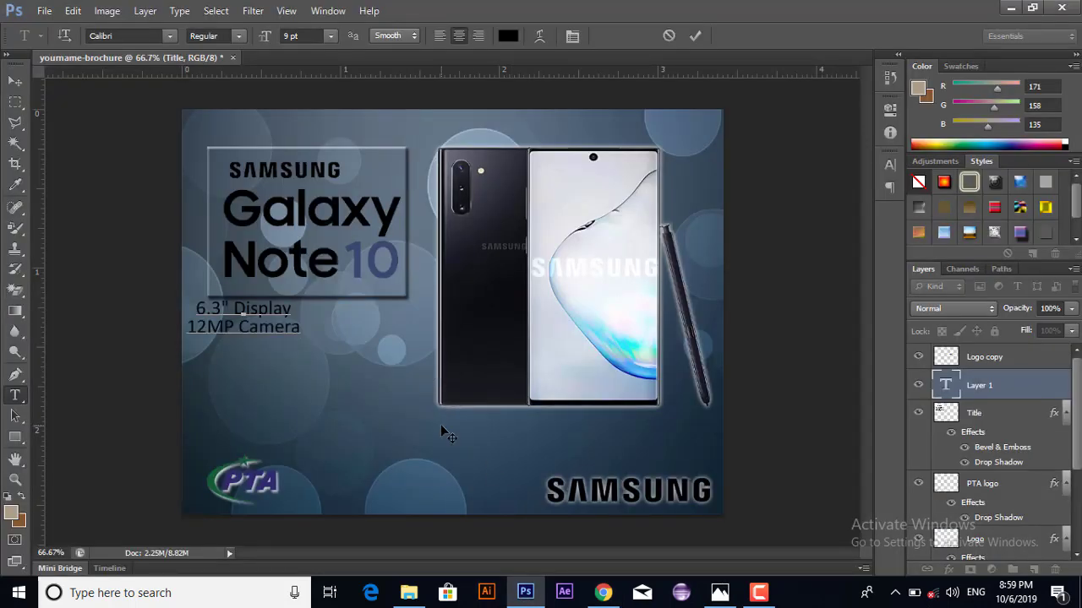
# Step: Copy "8GB RAM" from the handout and add it as the third line of the specification text
pyautogui.click(603, 594)
pyautogui.moveTo(391, 395); pyautogui.dragTo(342, 397)
pyautogui.hotkey('ctrl', 'c')
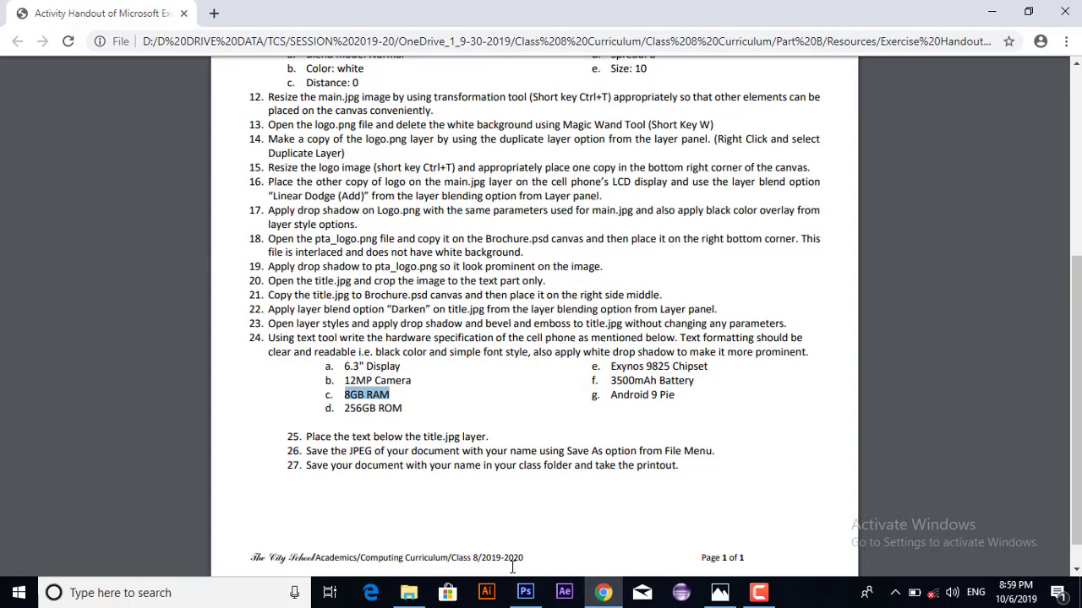
pyautogui.click(525, 593)
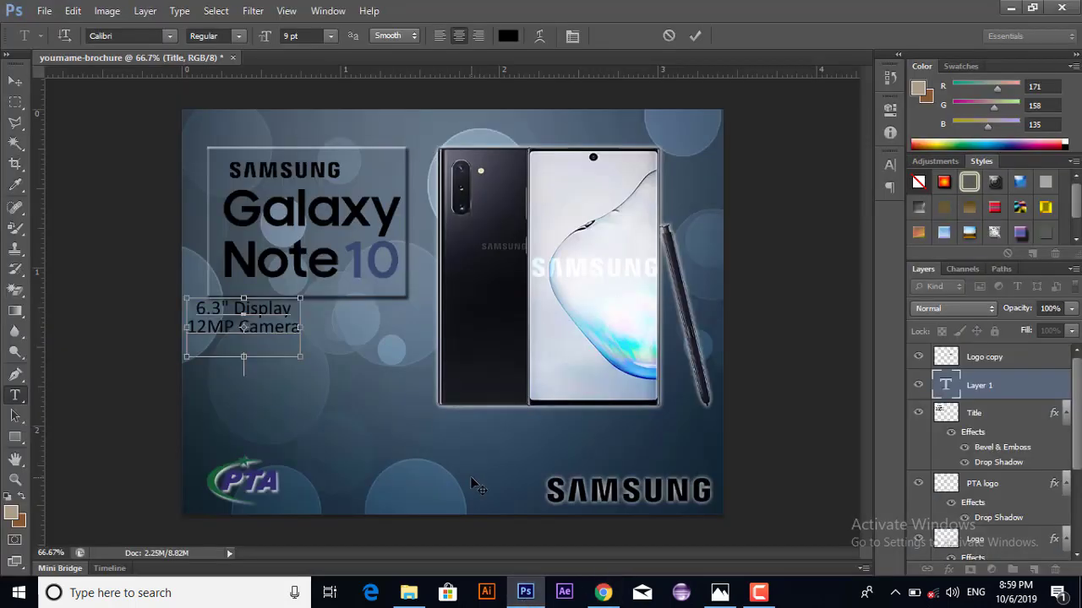
pyautogui.hotkey('ctrl', 'v')
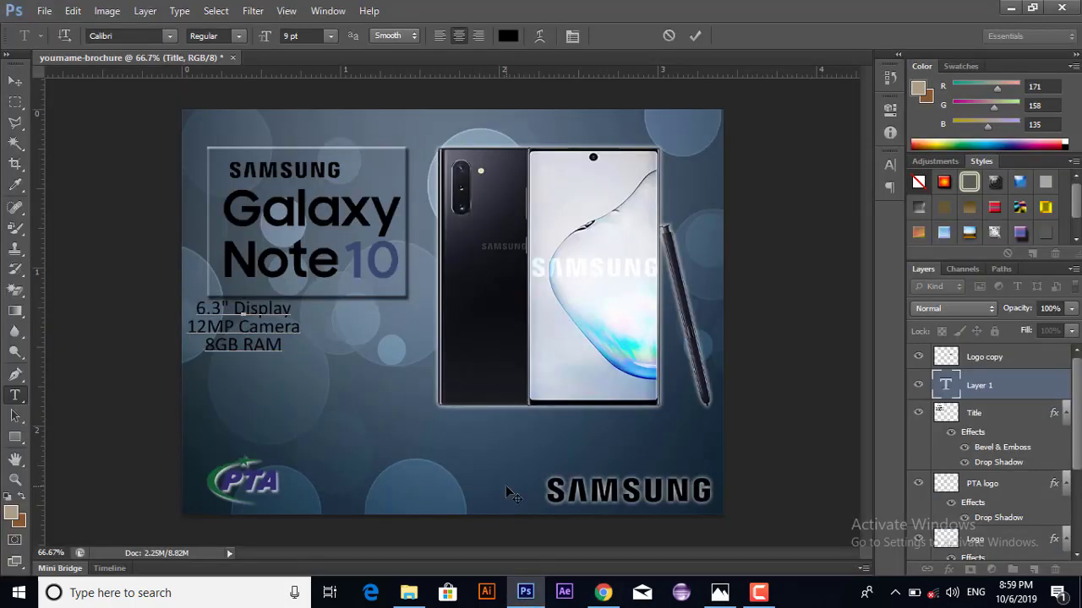
# Step: Copy "256GB ROM" from the handout and add it as the fourth line of the specification text
pyautogui.click(604, 594)
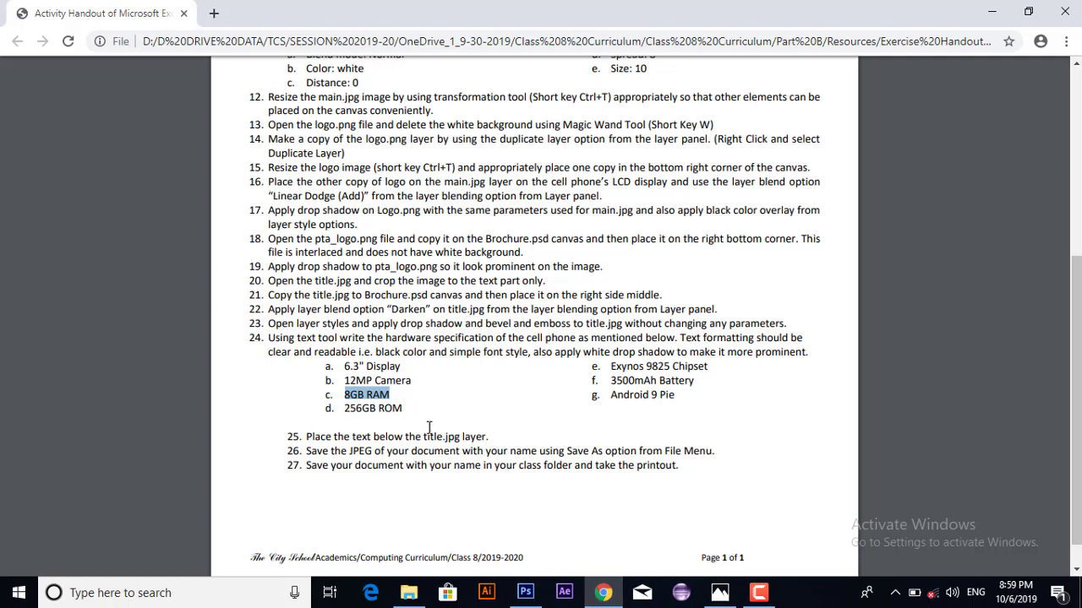
pyautogui.moveTo(406, 408); pyautogui.dragTo(348, 411)
pyautogui.hotkey('ctrl', 'c')
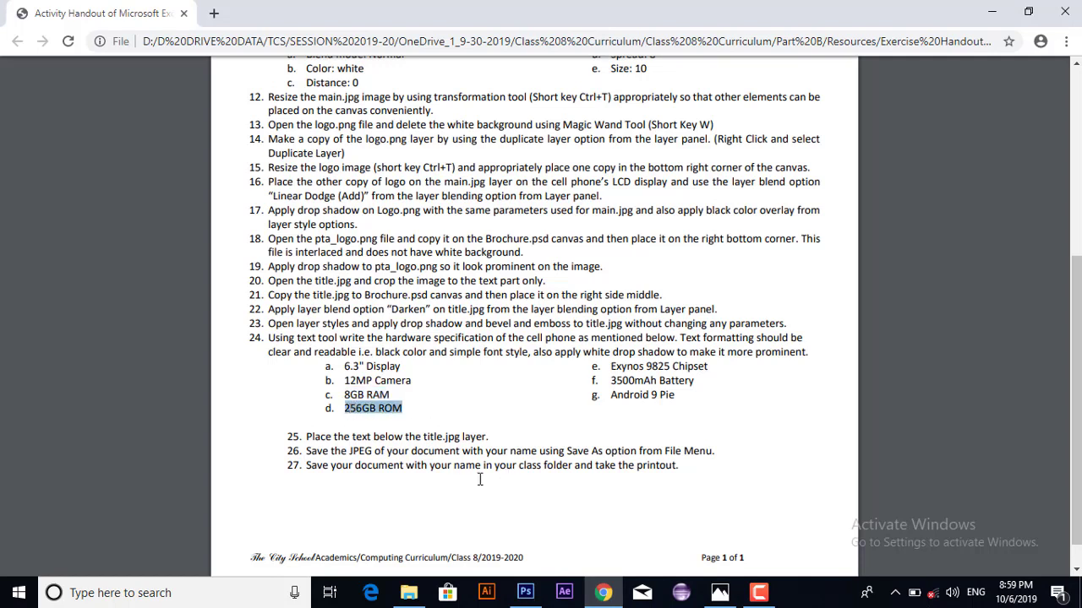
pyautogui.click(525, 593)
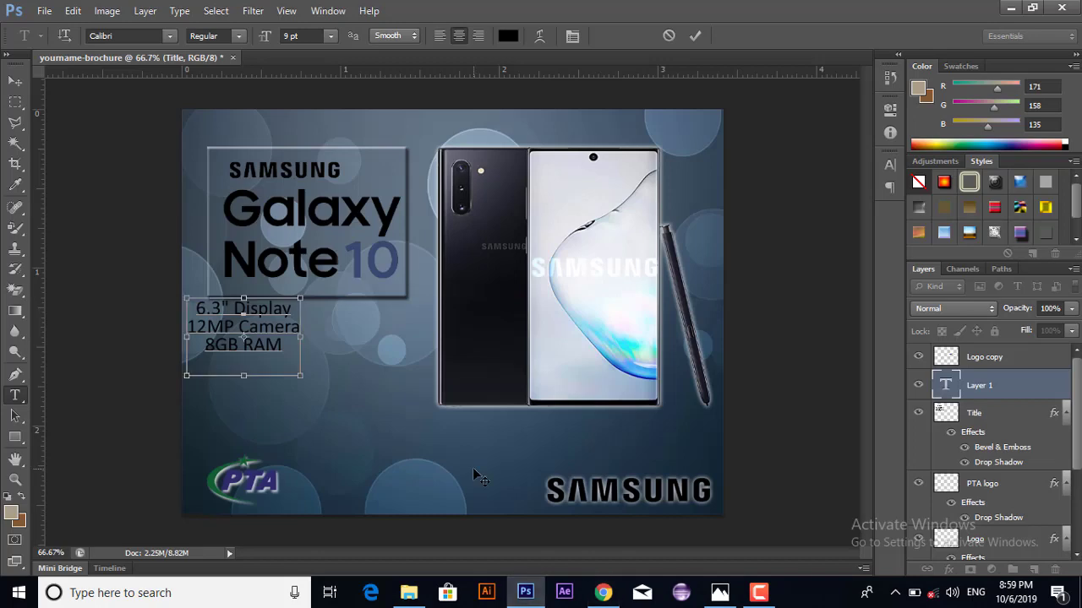
pyautogui.press('Return')
pyautogui.hotkey('ctrl', 'v')
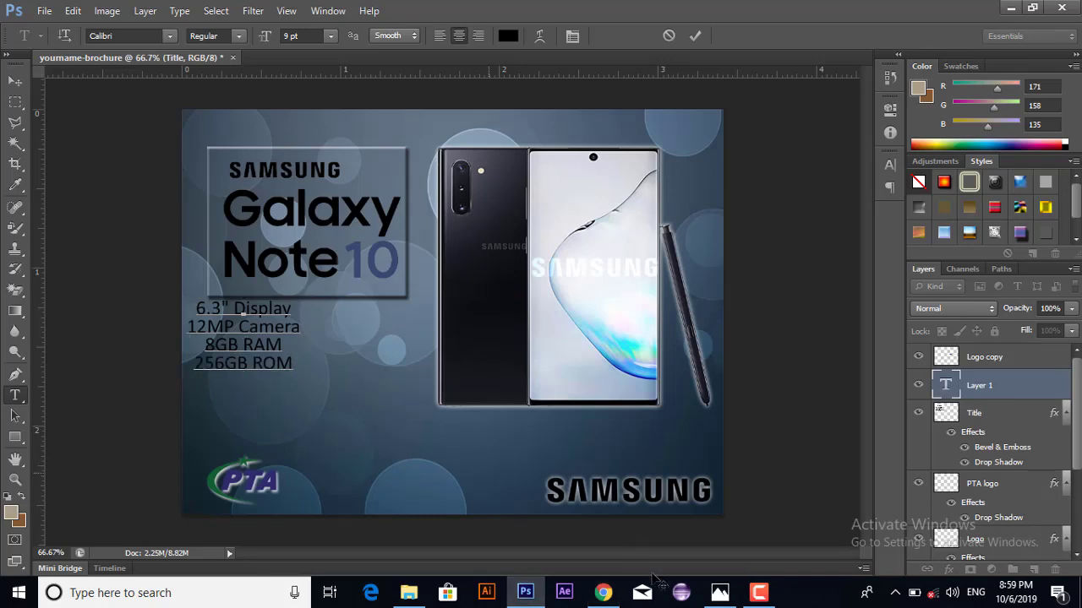
# Step: Copy "Exynos 9825 Chipset" from the handout and add it as the fifth line of the specification text
pyautogui.click(602, 592)
pyautogui.moveTo(710, 364); pyautogui.dragTo(614, 364)
pyautogui.hotkey('ctrl', 'c')
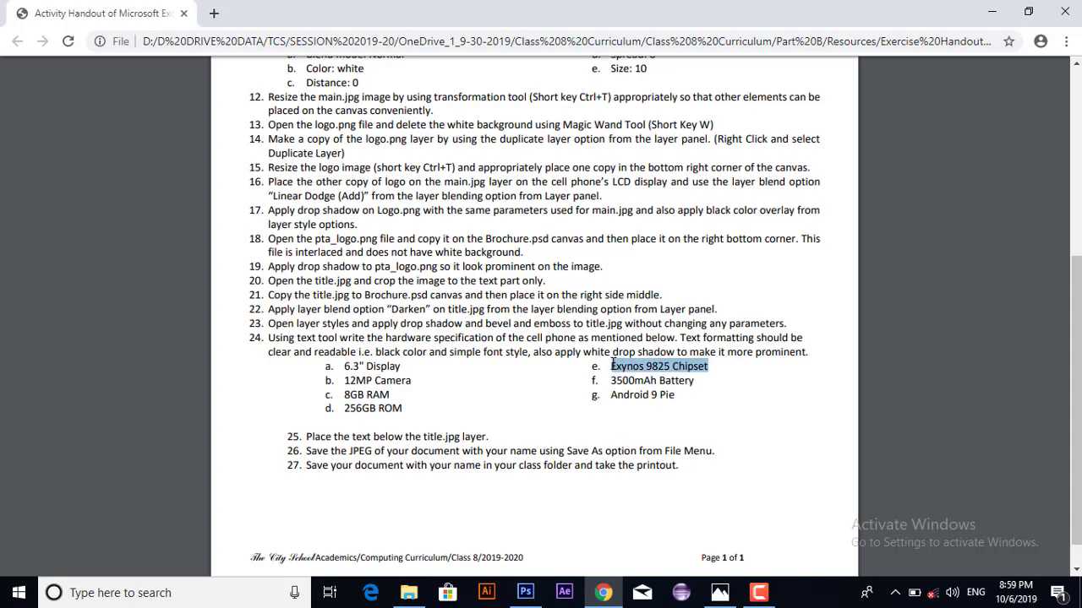
pyautogui.click(525, 595)
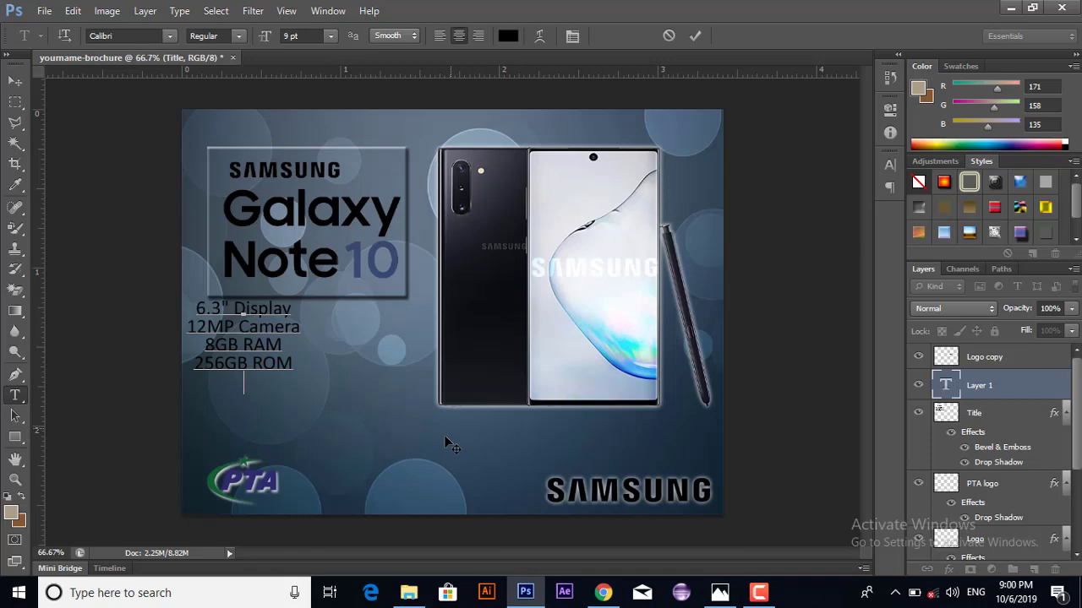
pyautogui.hotkey('ctrl', 'v')
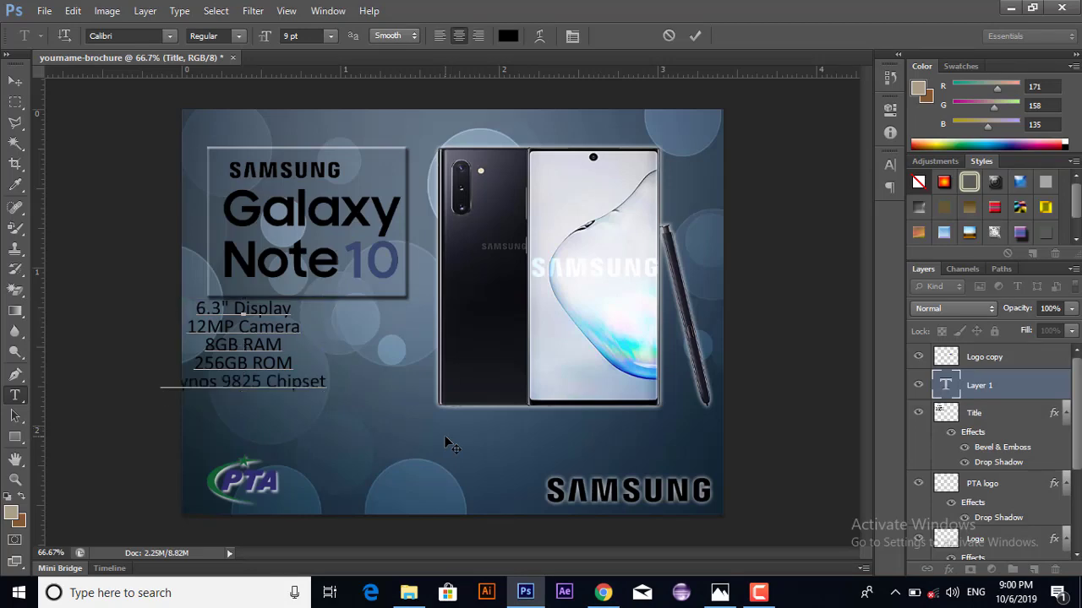
# Step: Copy "3500mAh Battery" from the handout and add it as the sixth line of the specification text
pyautogui.click(603, 592)
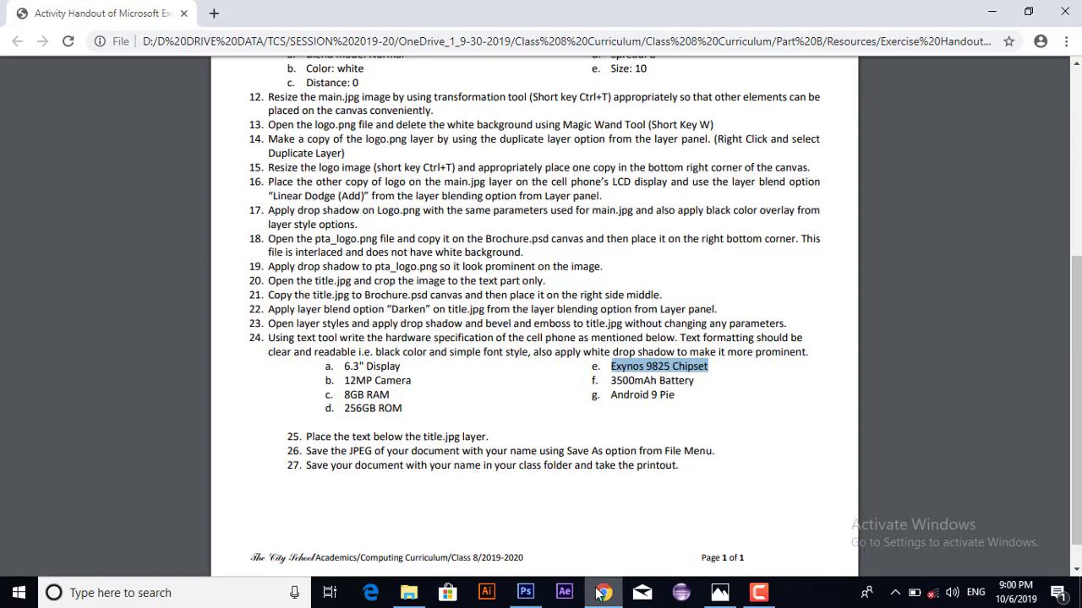
pyautogui.moveTo(695, 381); pyautogui.dragTo(613, 382)
pyautogui.hotkey('ctrl', 'c')
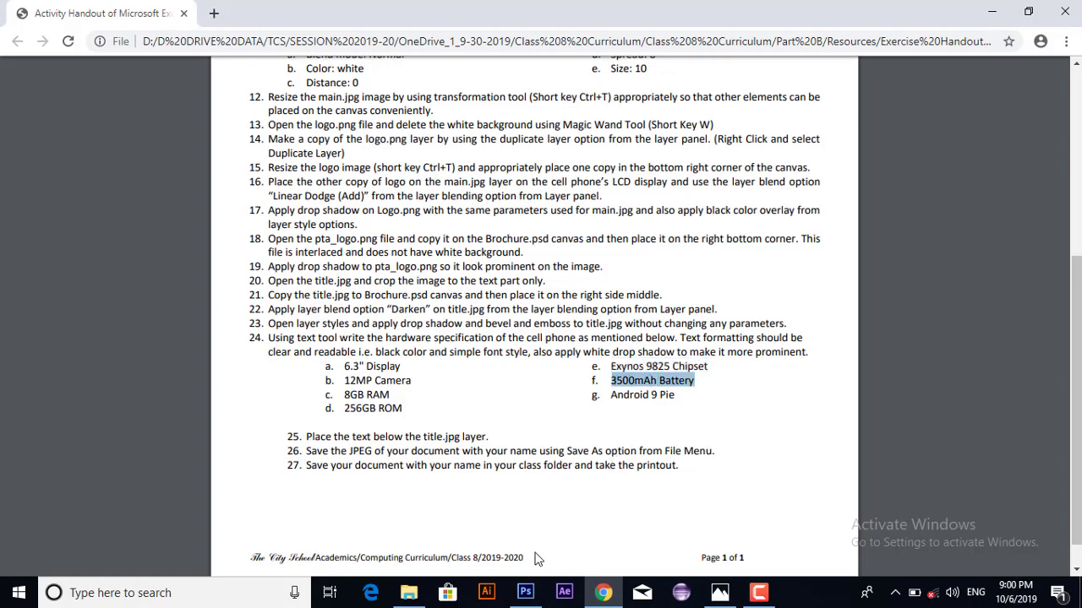
pyautogui.click(524, 593)
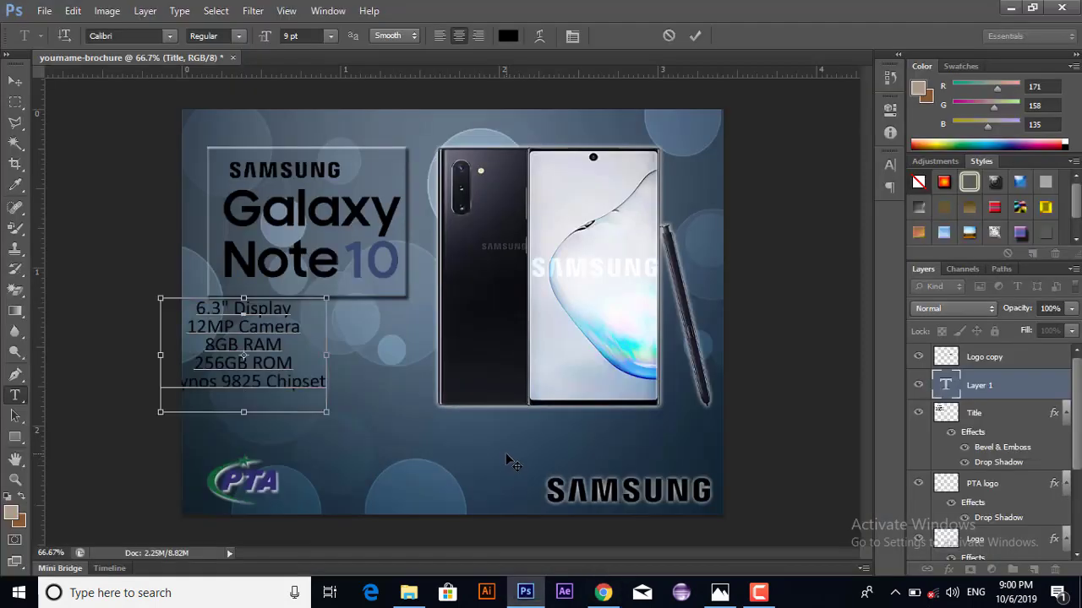
pyautogui.hotkey('ctrl', 'v')
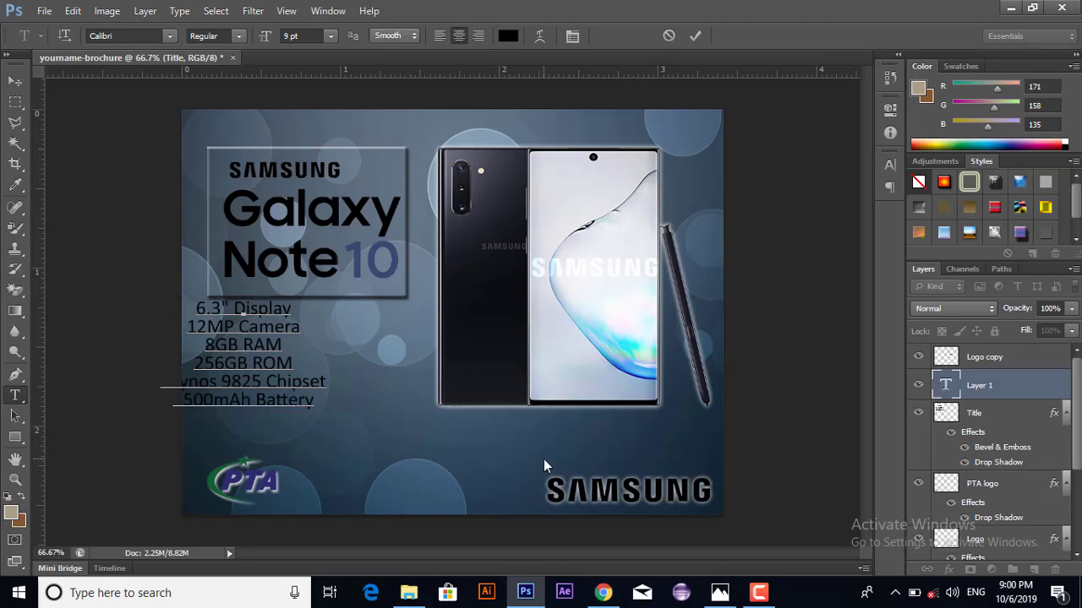
# Step: Add "Android 9 Pie" from the handout as the last specification line and move the text block roughly centred below the title image
pyautogui.click(603, 592)
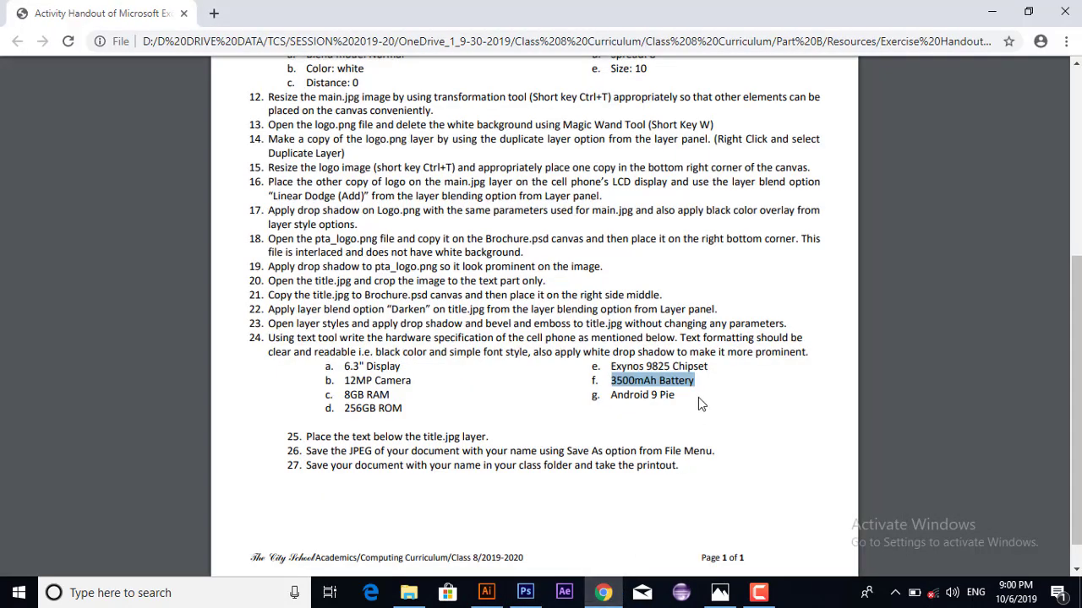
pyautogui.click(647, 398)
pyautogui.tripleClick(647, 398)
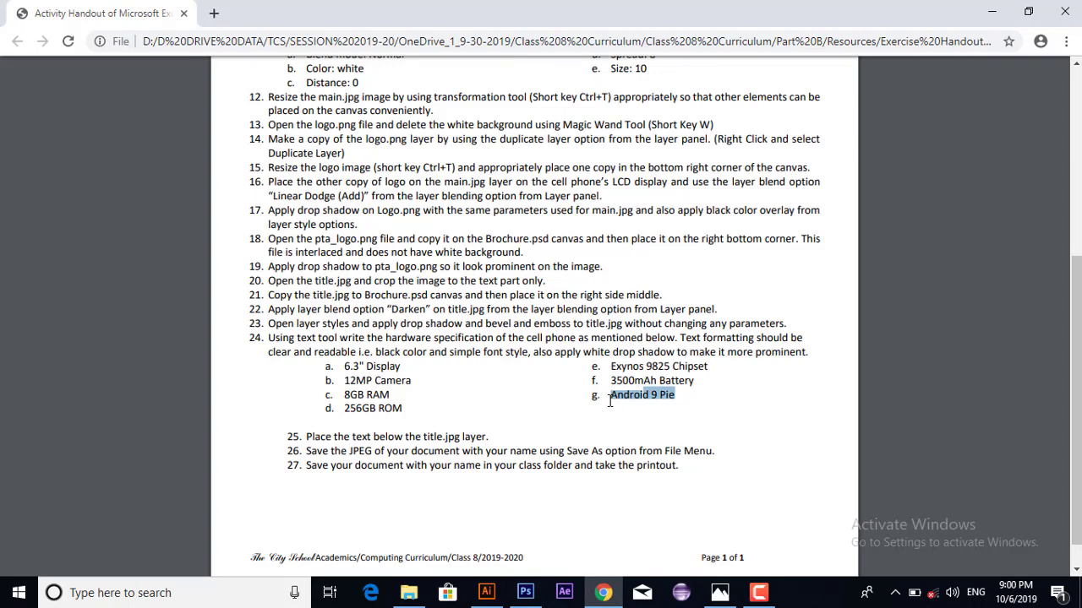
pyautogui.click(525, 592)
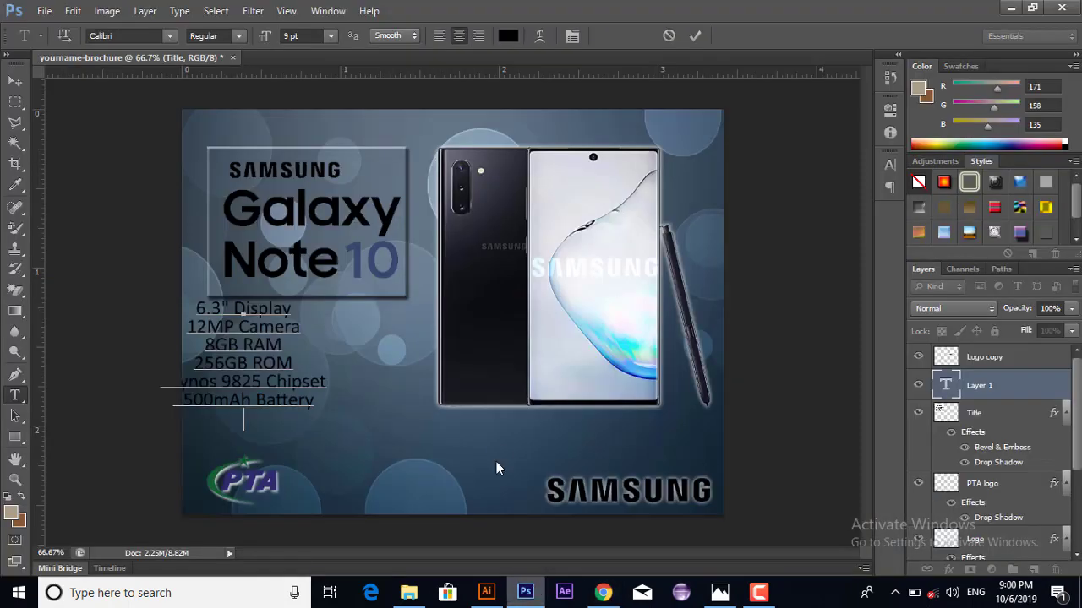
pyautogui.press('Return')
pyautogui.hotkey('ctrl', 'v')
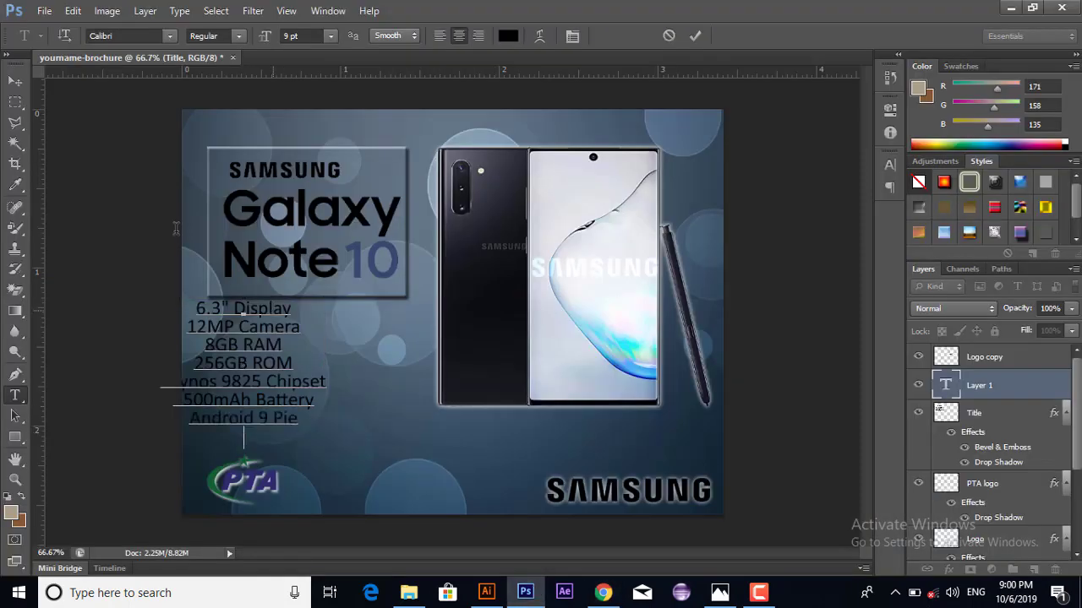
pyautogui.click(14, 82)
pyautogui.moveTo(247, 328); pyautogui.dragTo(300, 340)
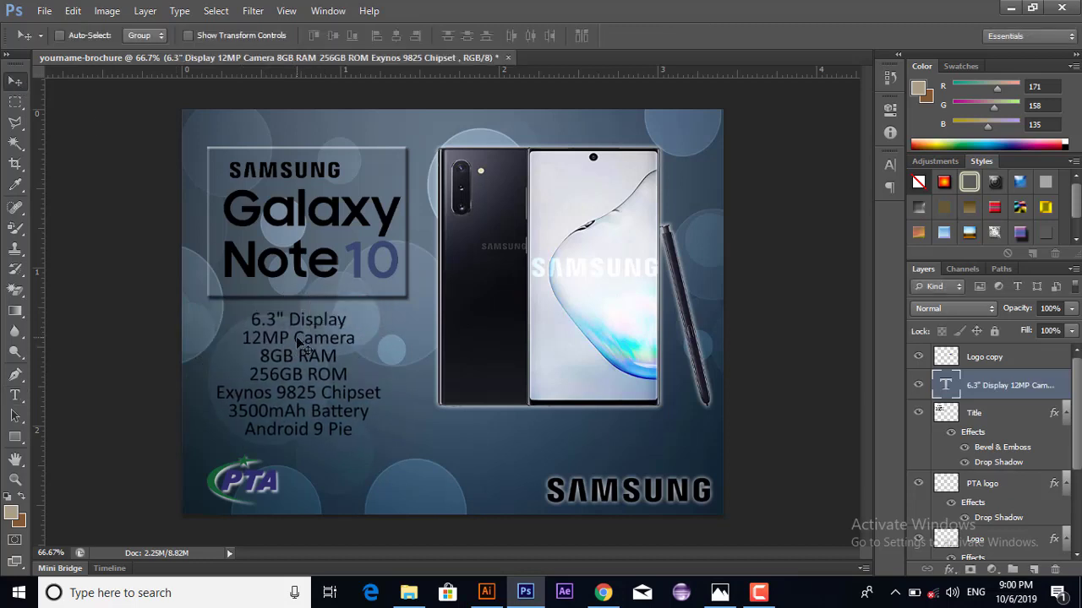
# Step: Set the leading of all specification lines to 9.31 pt and shift the text block slightly up towards the title image
pyautogui.click(17, 396)
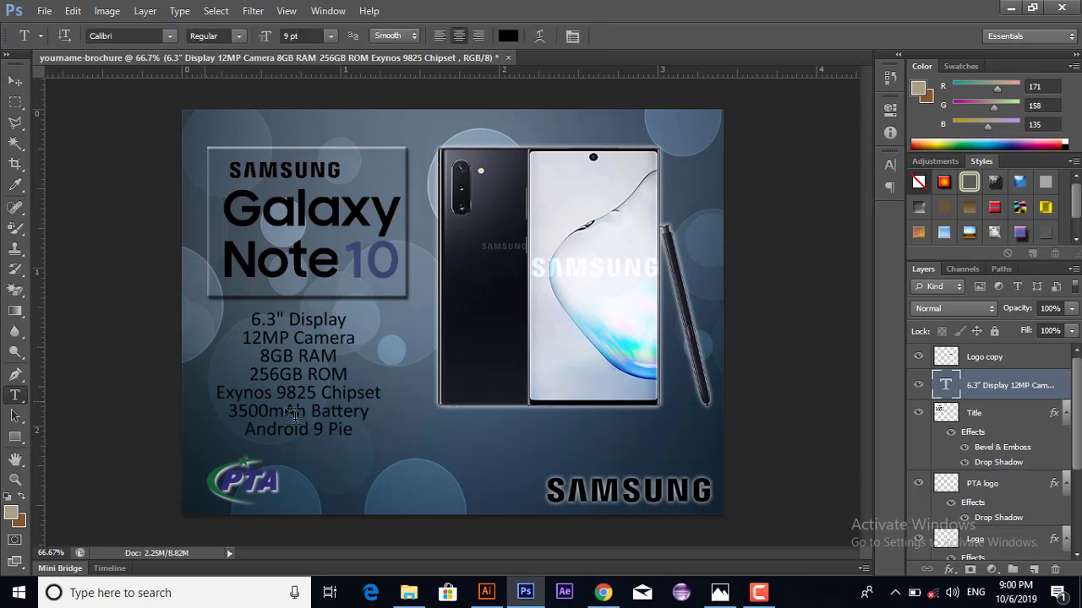
pyautogui.click(289, 372)
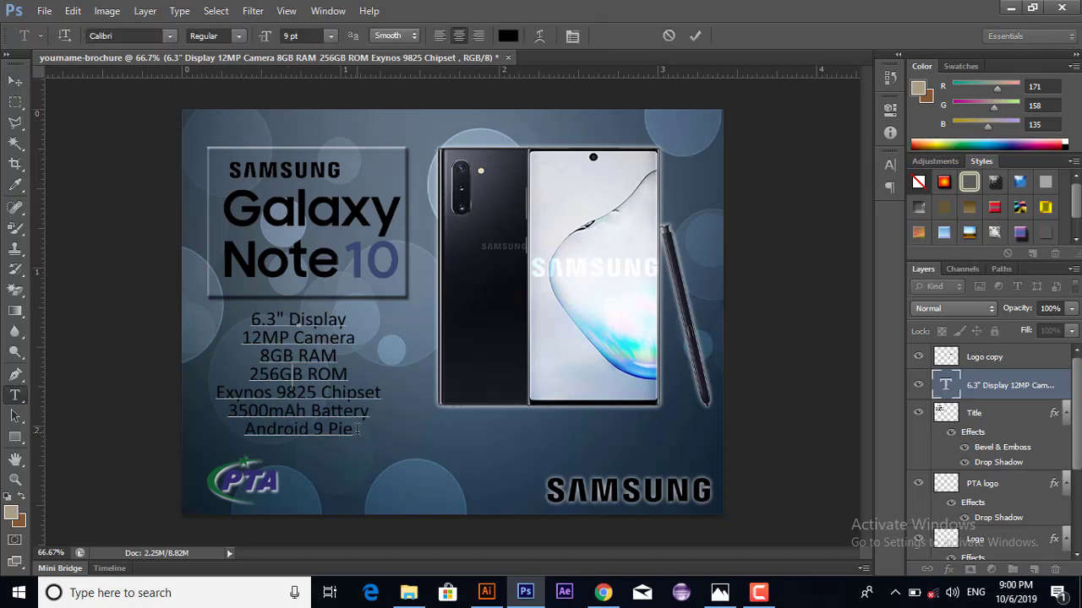
pyautogui.moveTo(356, 429); pyautogui.dragTo(249, 318)
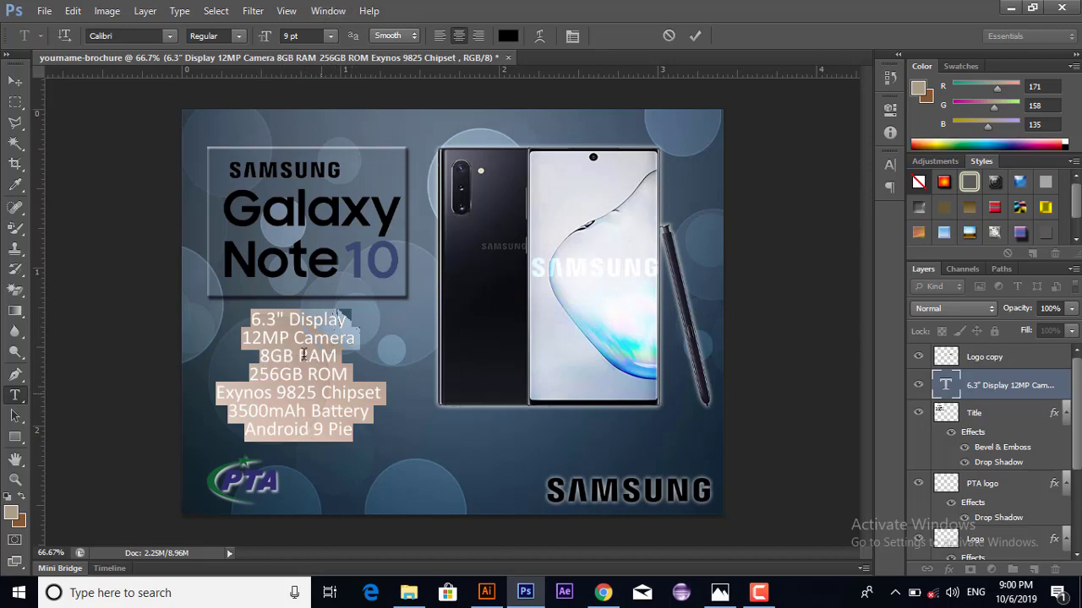
pyautogui.click(340, 11)
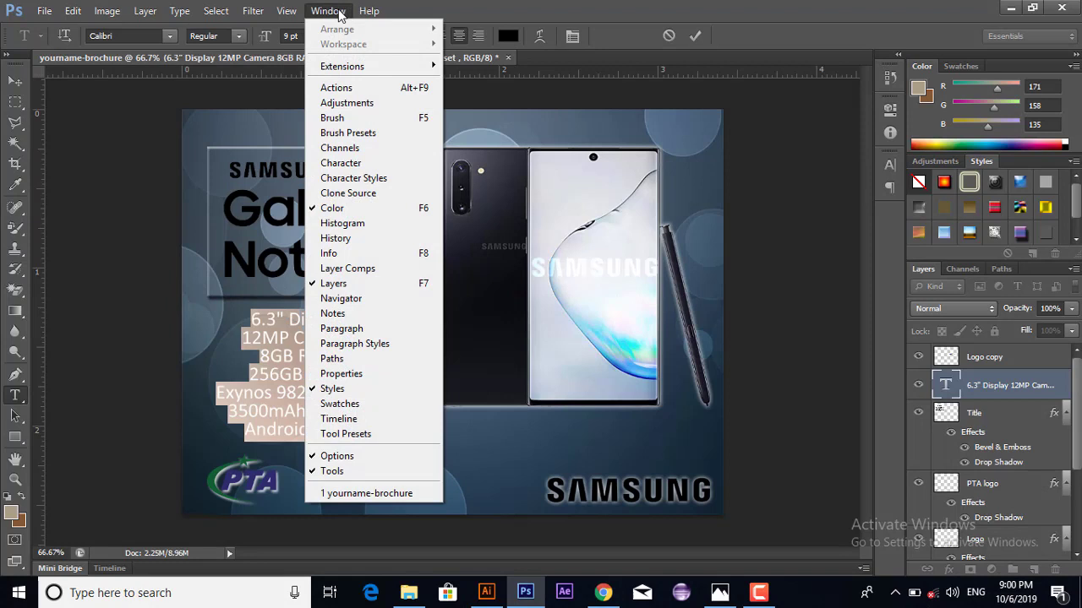
pyautogui.click(357, 169)
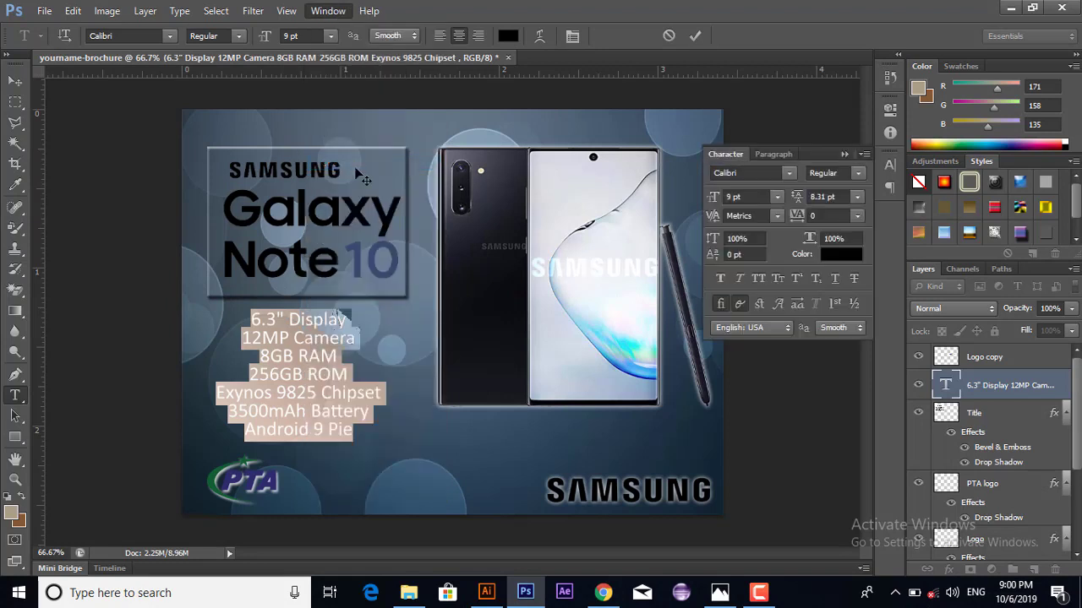
pyautogui.click(837, 196)
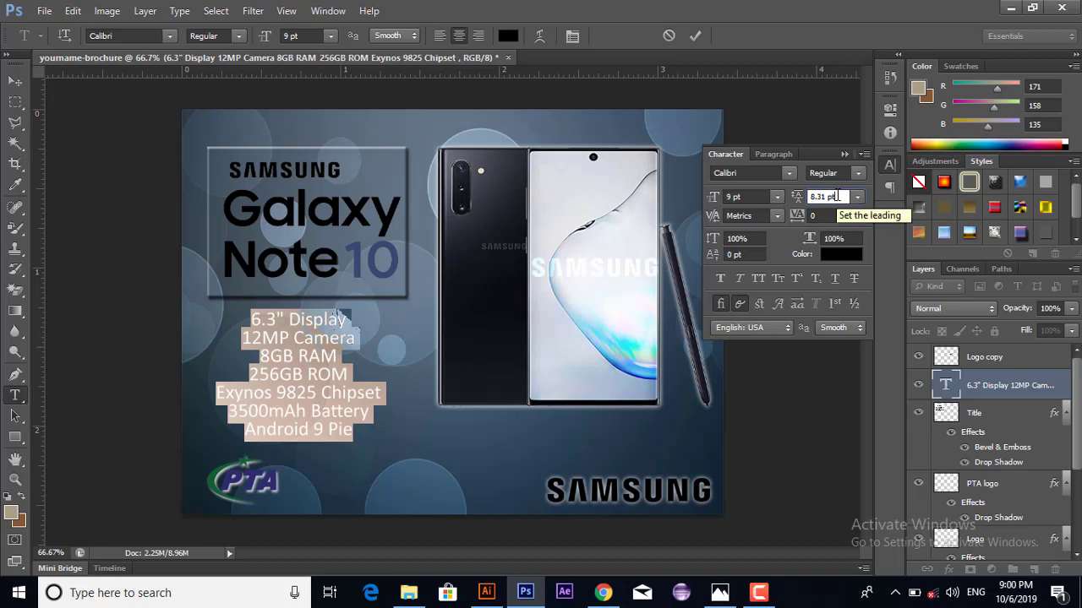
pyautogui.press('Up')
pyautogui.press('Up')
pyautogui.press('Up')
pyautogui.press('Up')
pyautogui.press('Up')
pyautogui.press('Up')
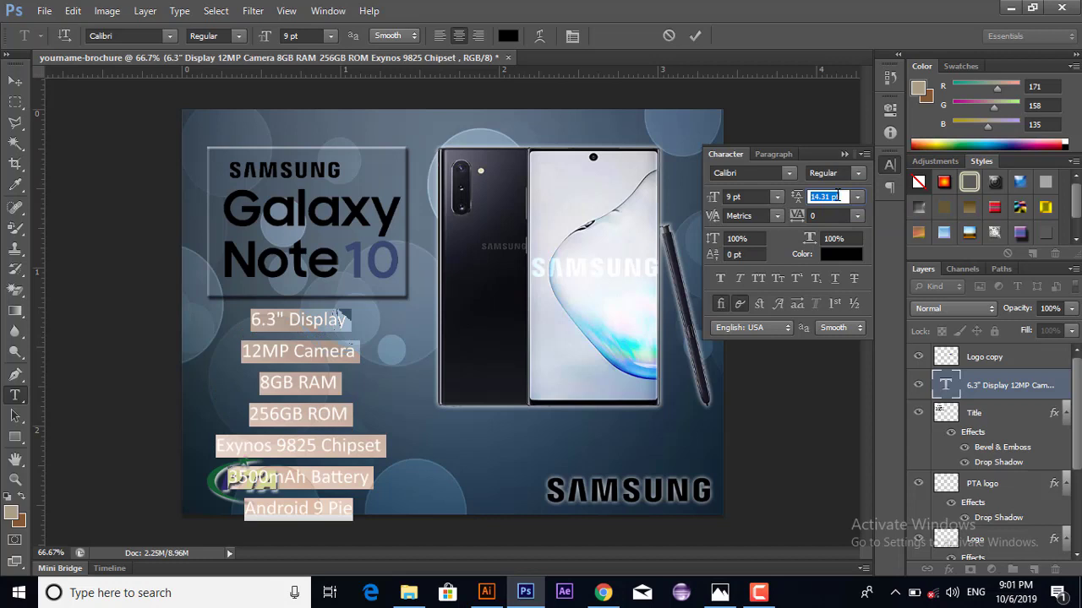
pyautogui.press('Down')
pyautogui.press('Down')
pyautogui.press('Down')
pyautogui.press('Down')
pyautogui.press('Down')
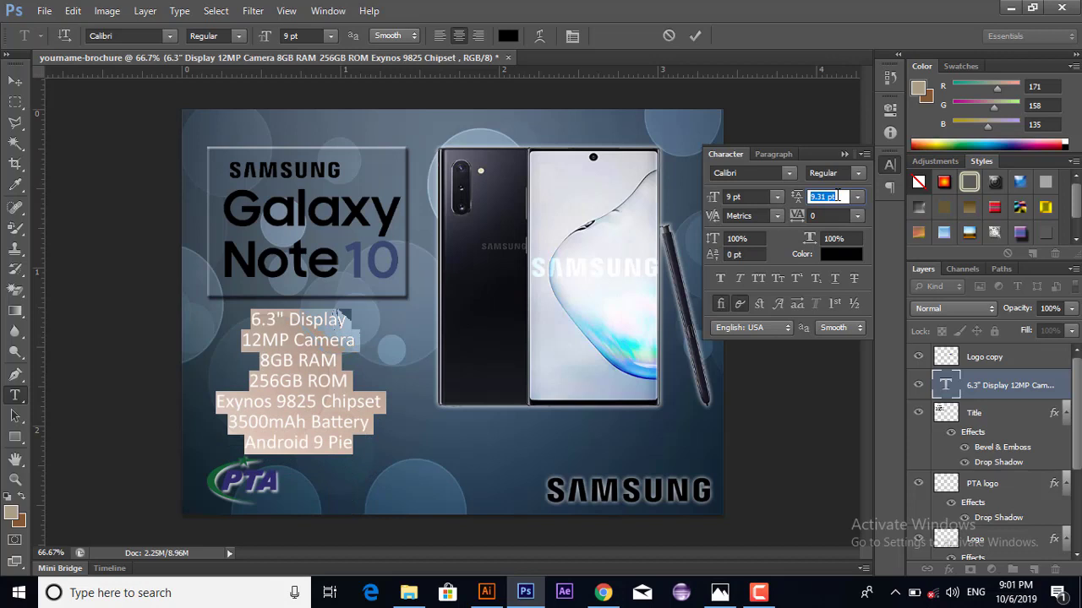
pyautogui.click(890, 164)
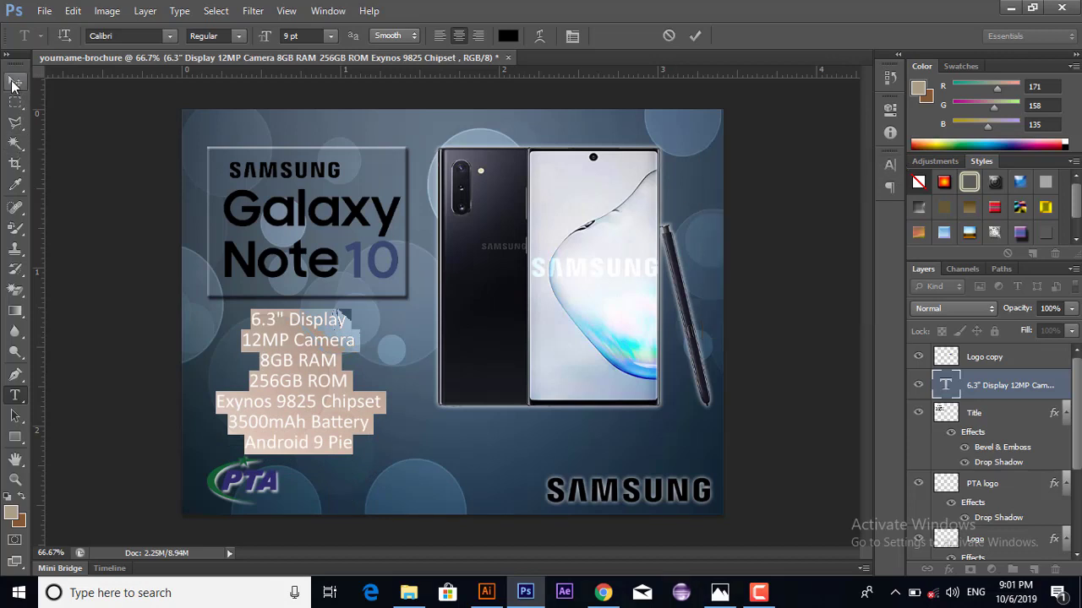
pyautogui.click(15, 83)
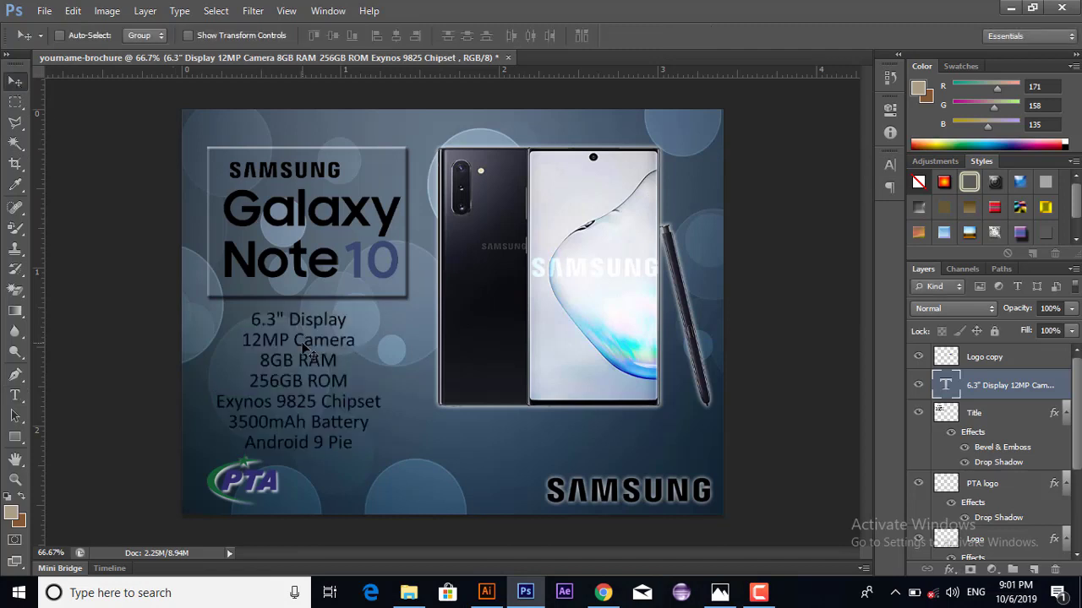
pyautogui.moveTo(308, 353); pyautogui.dragTo(306, 336)
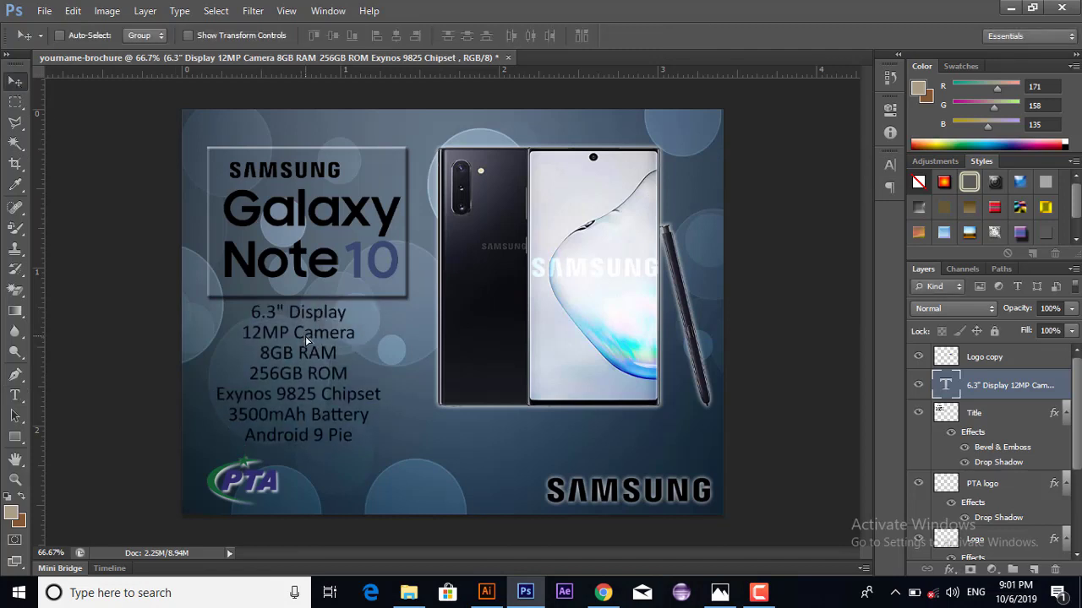
# Step: Review the handout's text formatting instruction and add a white drop shadow with Normal blend mode to the specification text layer
pyautogui.click(604, 593)
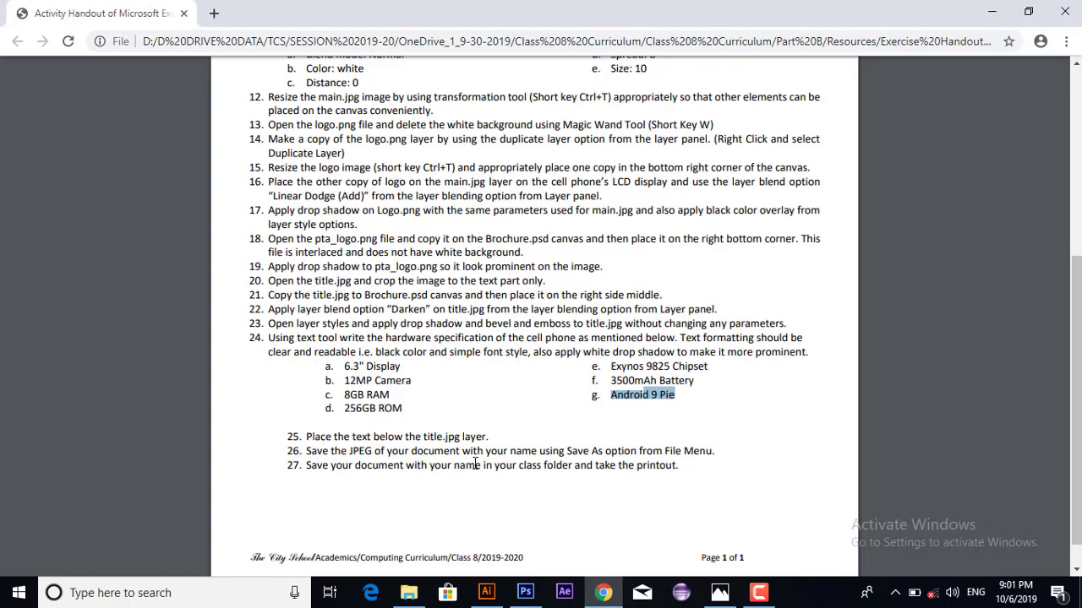
pyautogui.click(589, 354)
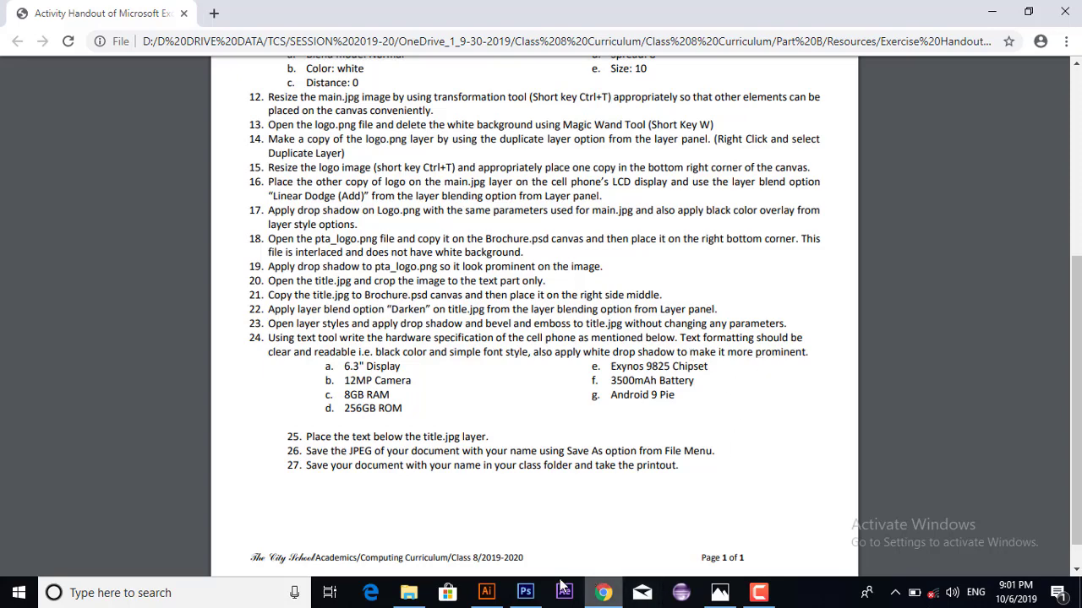
pyautogui.click(525, 592)
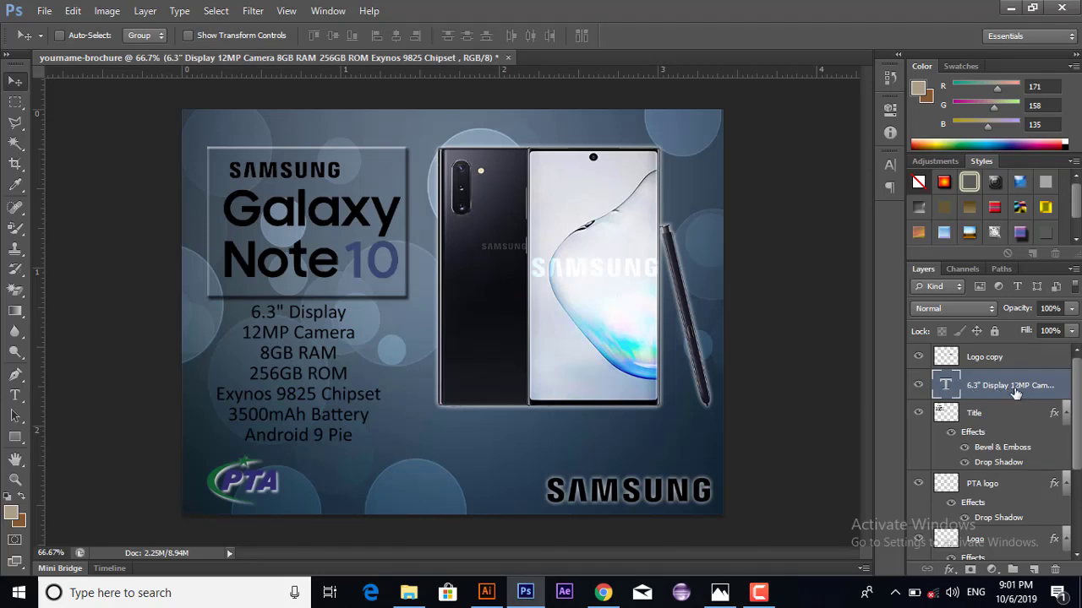
pyautogui.click(949, 571)
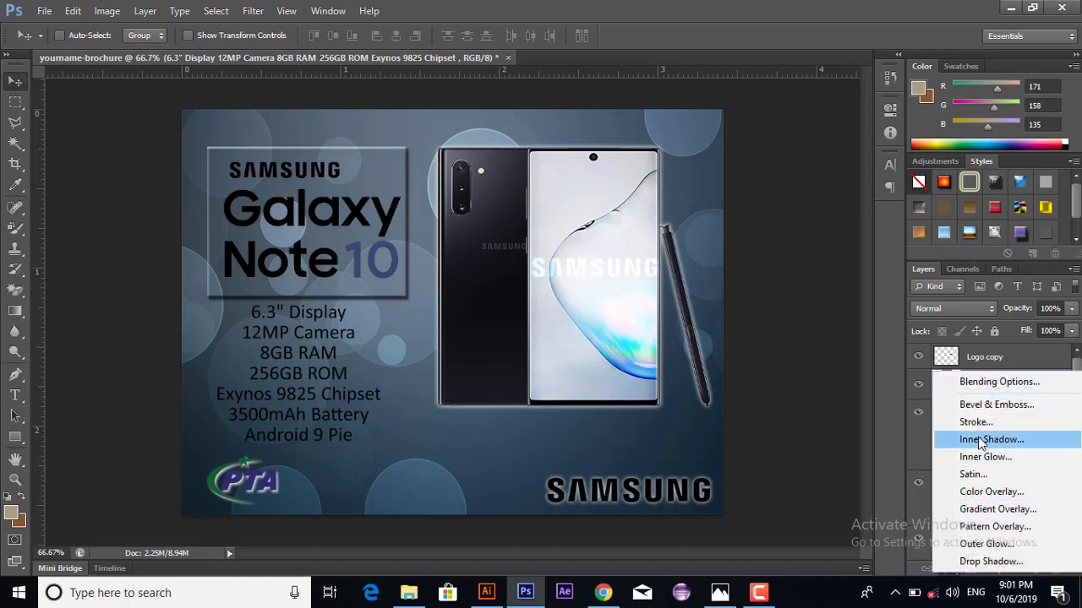
pyautogui.click(990, 562)
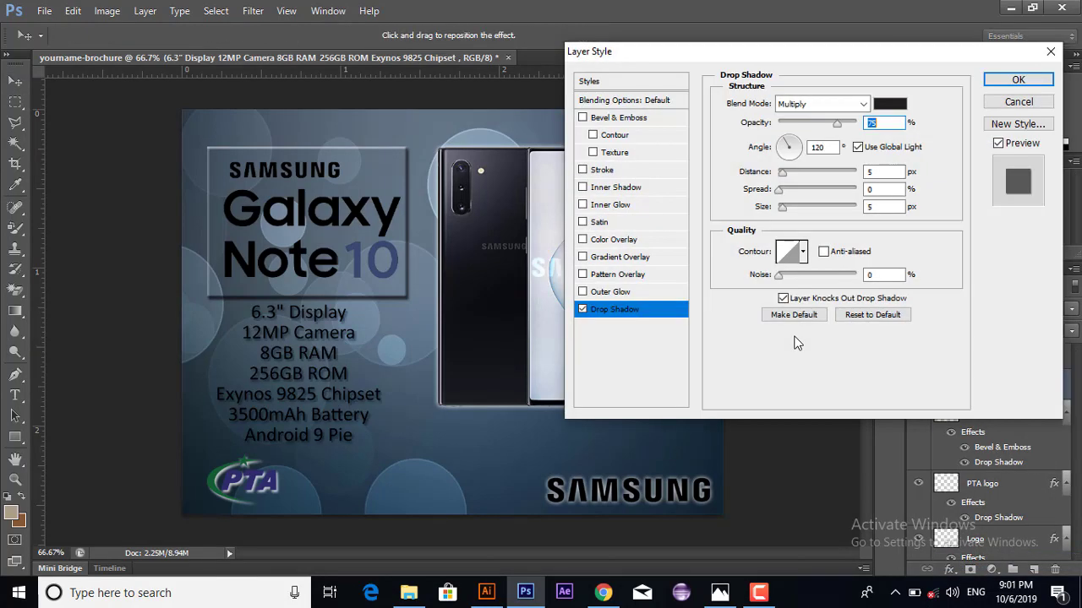
pyautogui.click(888, 103)
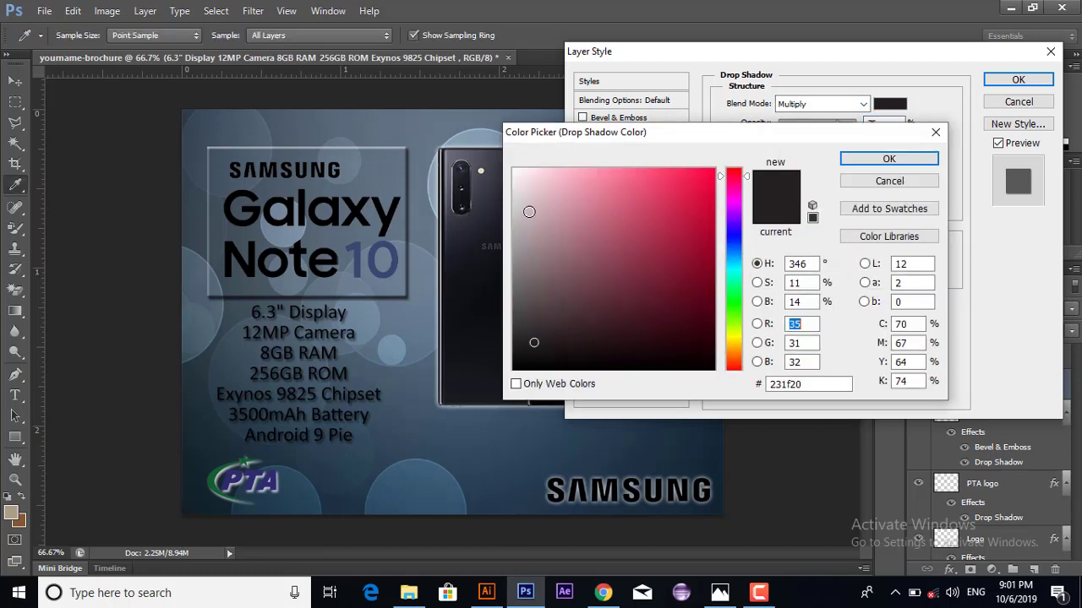
pyautogui.moveTo(527, 212); pyautogui.dragTo(511, 167)
pyautogui.click(860, 159)
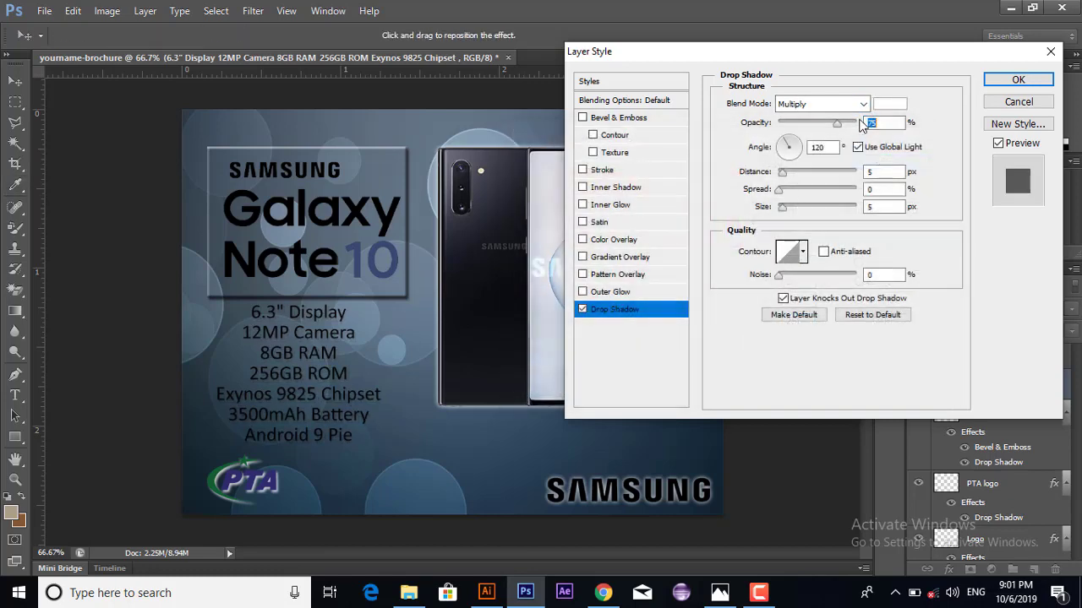
pyautogui.click(862, 104)
pyautogui.click(802, 120)
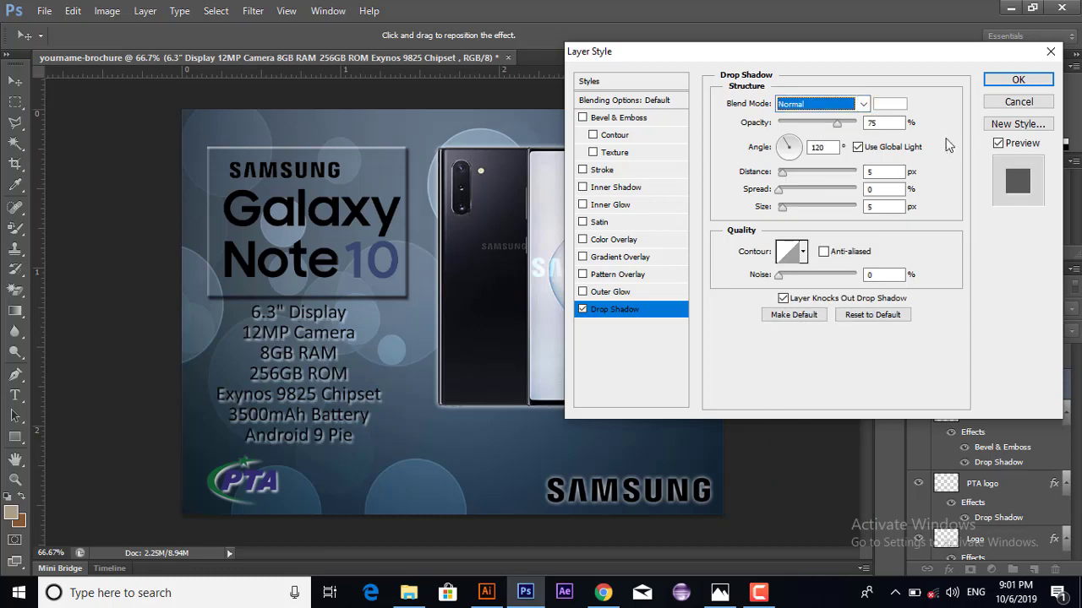
pyautogui.click(1018, 80)
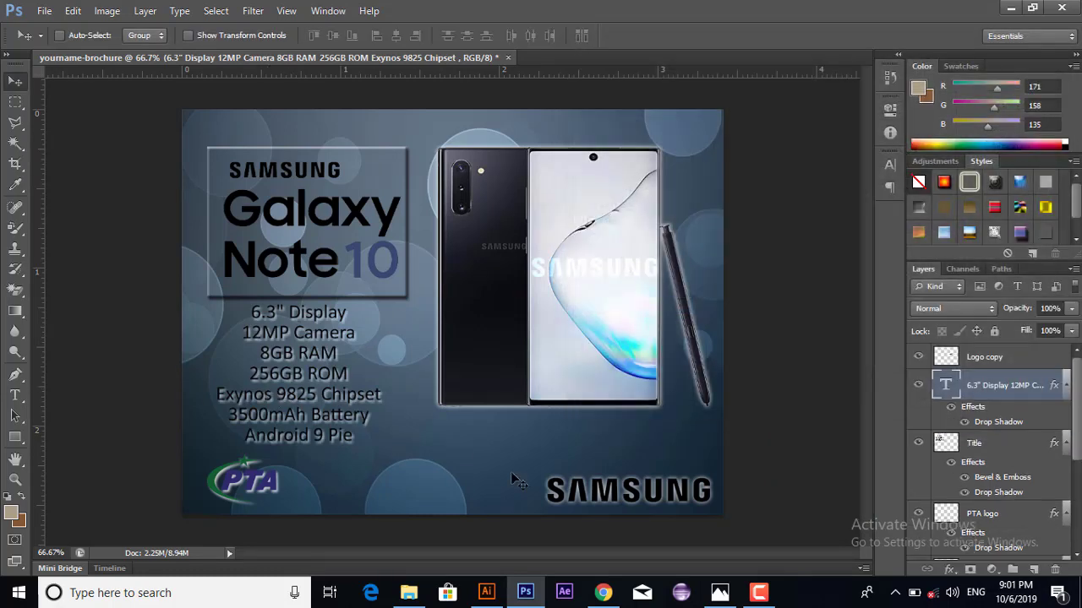
pyautogui.click(603, 592)
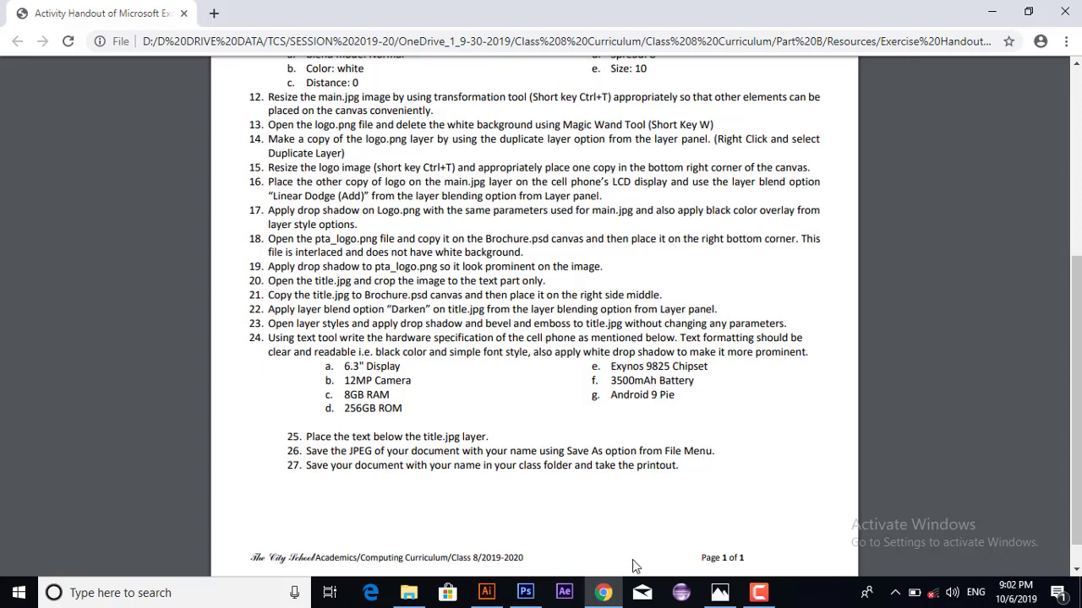
pyautogui.click(521, 596)
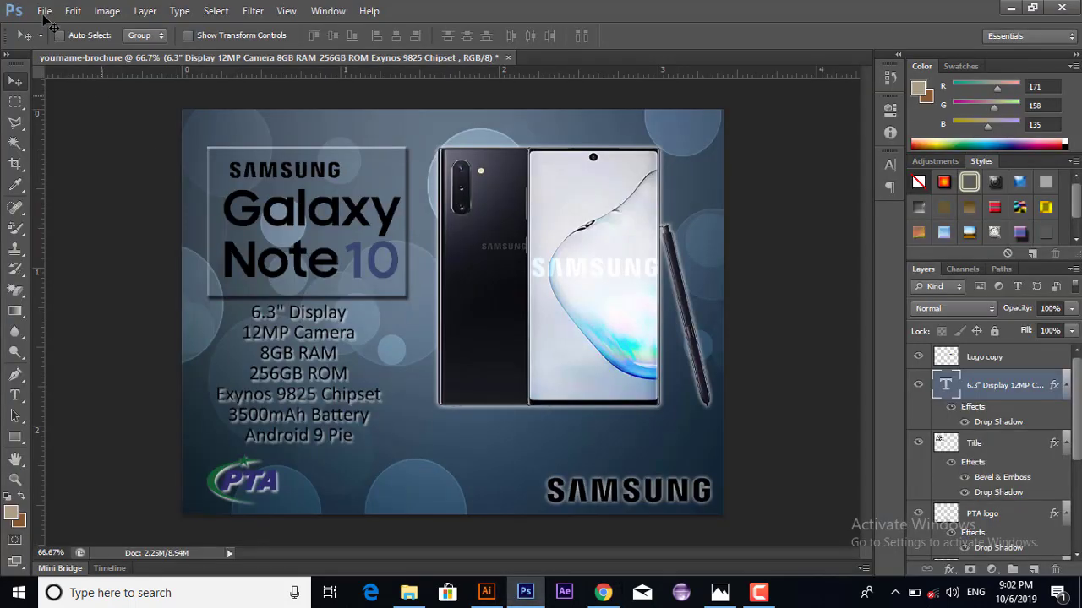
pyautogui.click(44, 11)
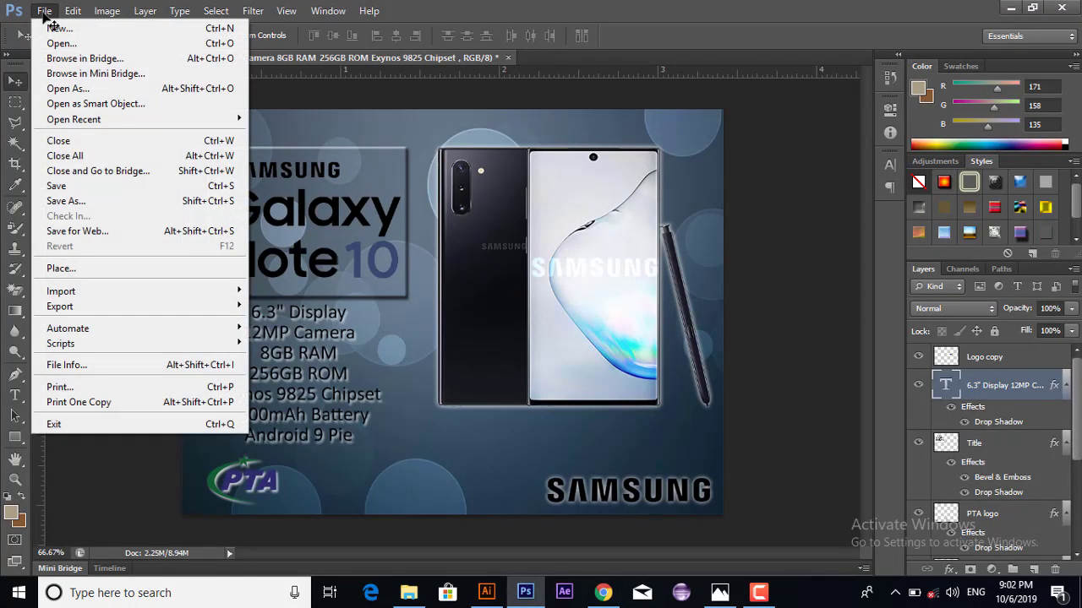
pyautogui.click(133, 200)
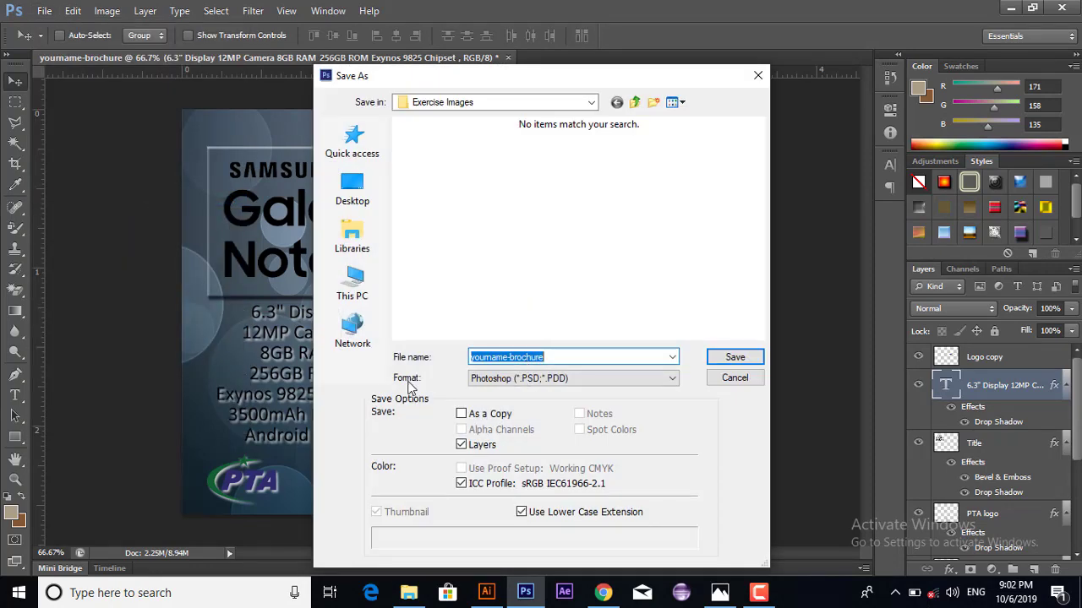
pyautogui.click(500, 387)
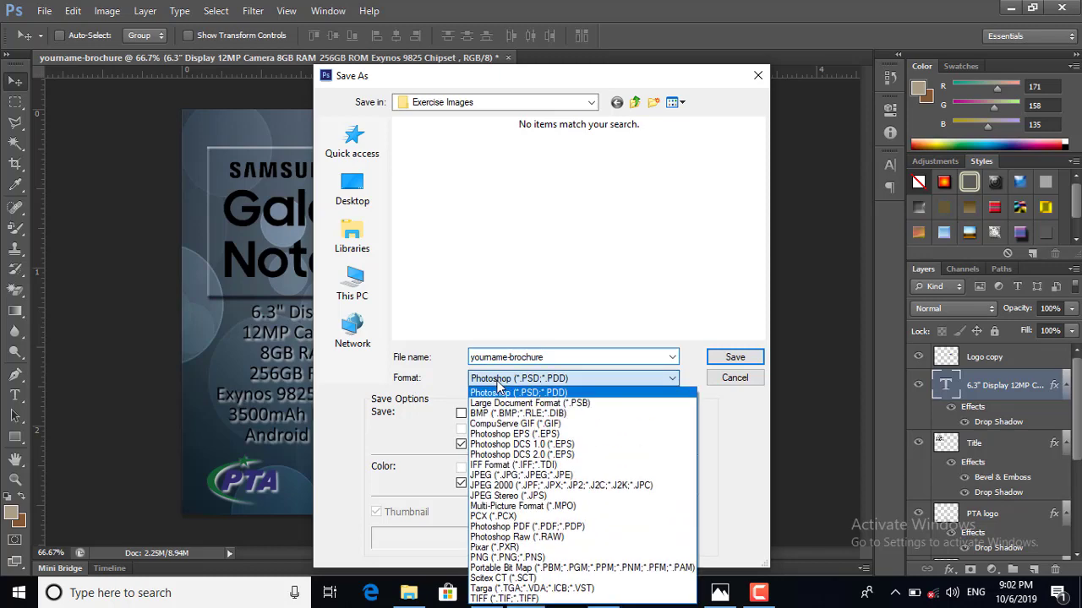
pyautogui.click(520, 475)
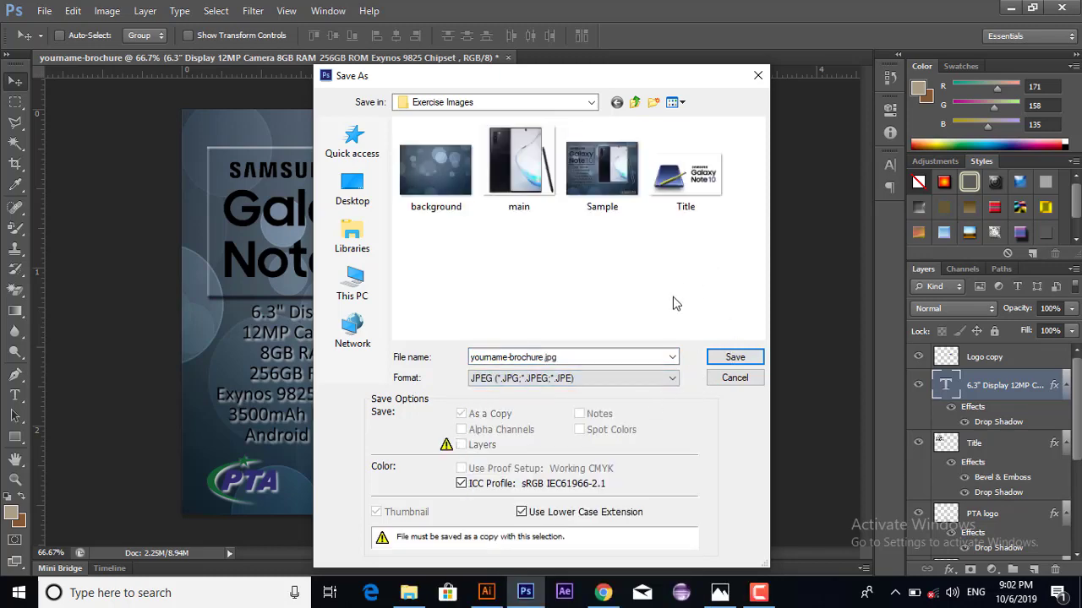
pyautogui.click(732, 358)
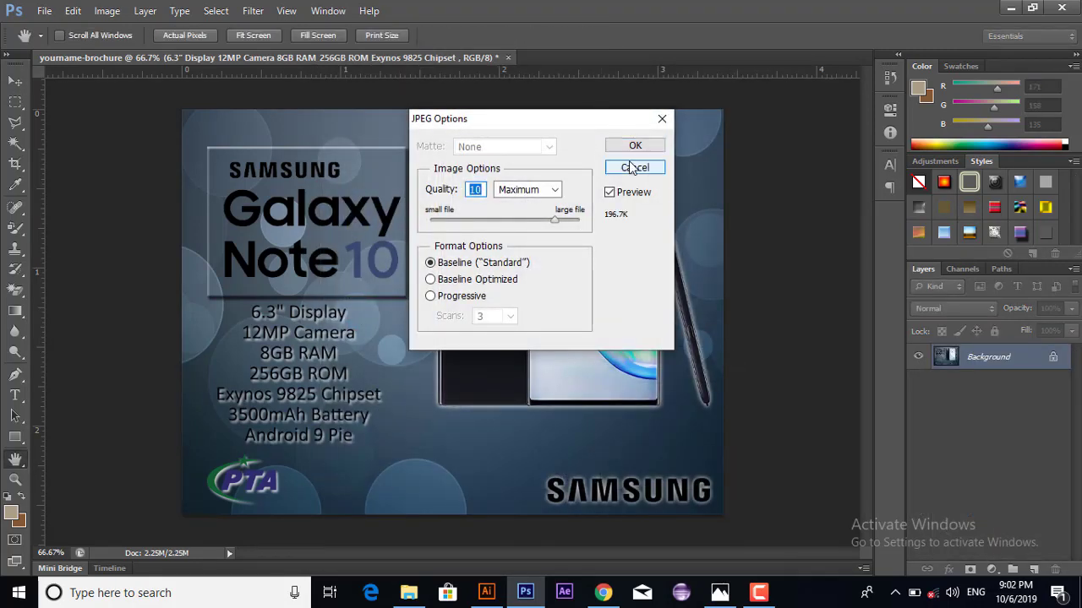
pyautogui.click(631, 168)
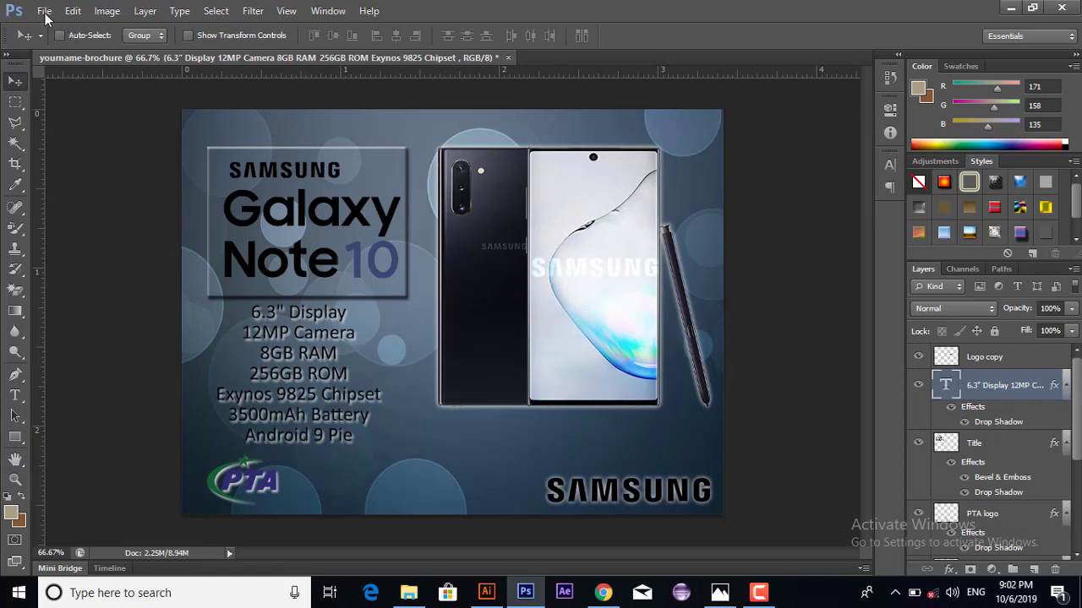
# Step: Save a JPEG copy as yourname-brochure.jpg in the Exercise Images folder with Maximum quality 10 and the Baseline ("Standard") format option
pyautogui.click(45, 12)
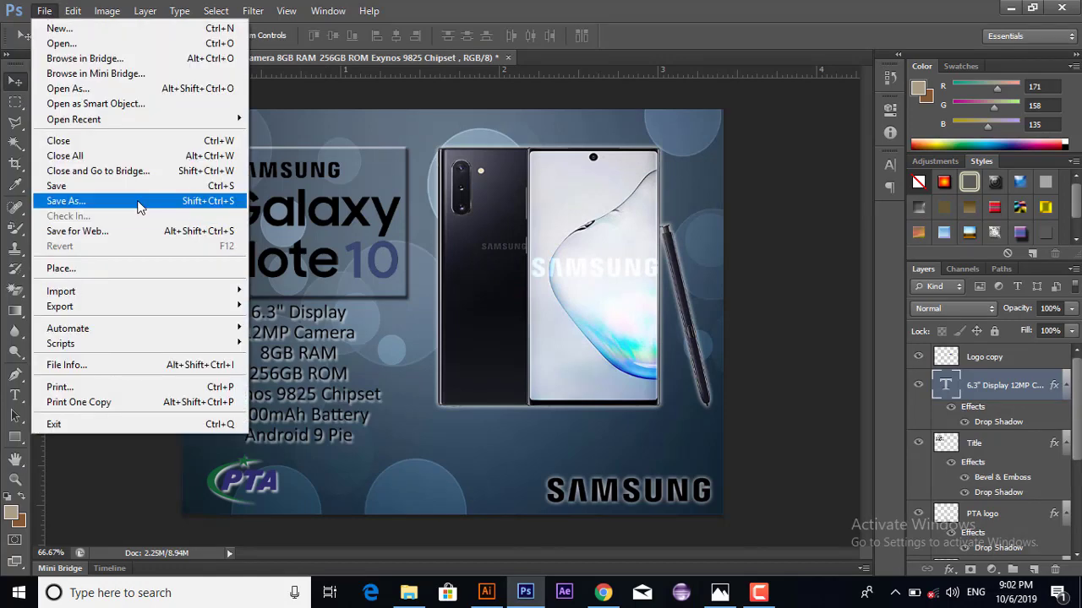
pyautogui.click(139, 204)
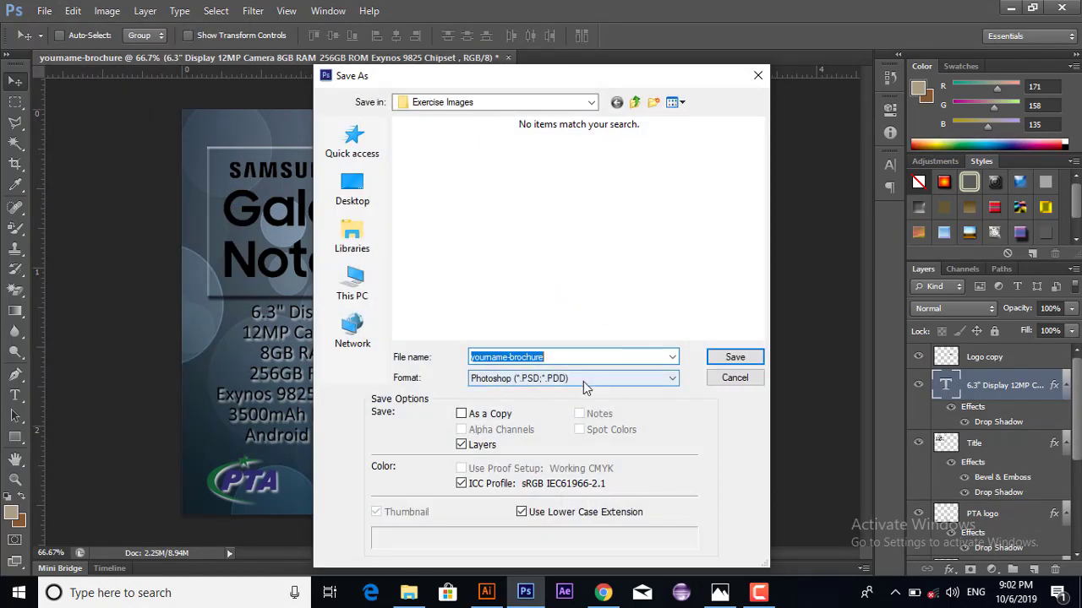
pyautogui.click(585, 379)
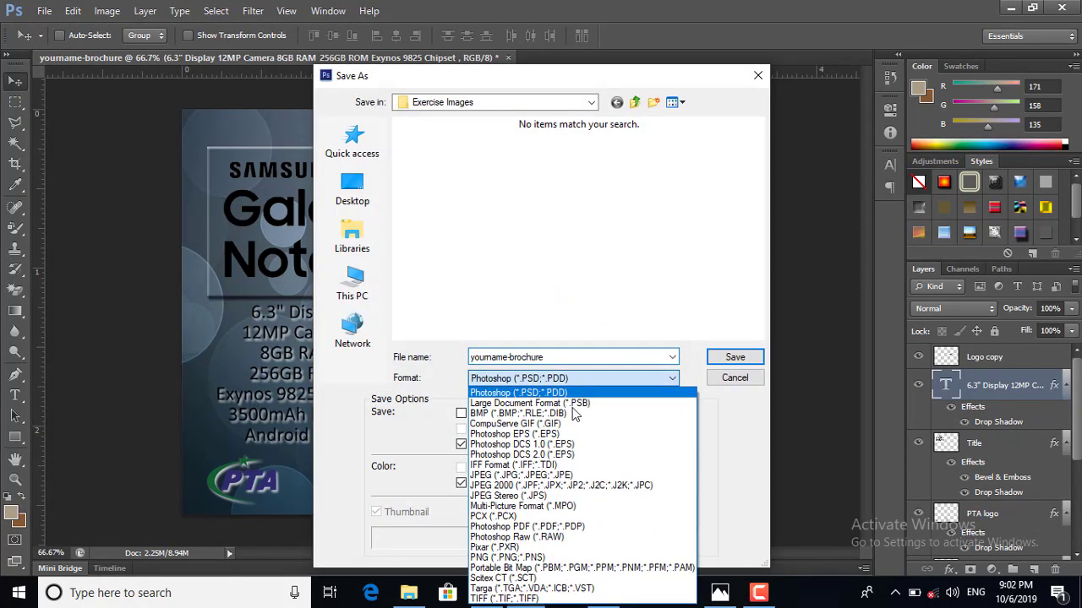
pyautogui.click(557, 476)
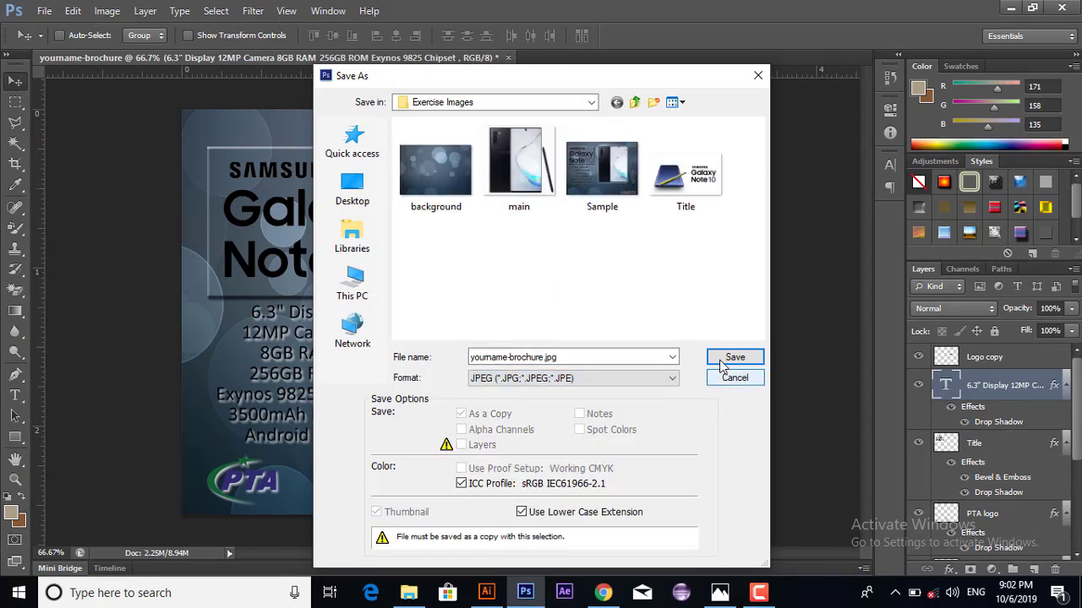
pyautogui.click(725, 359)
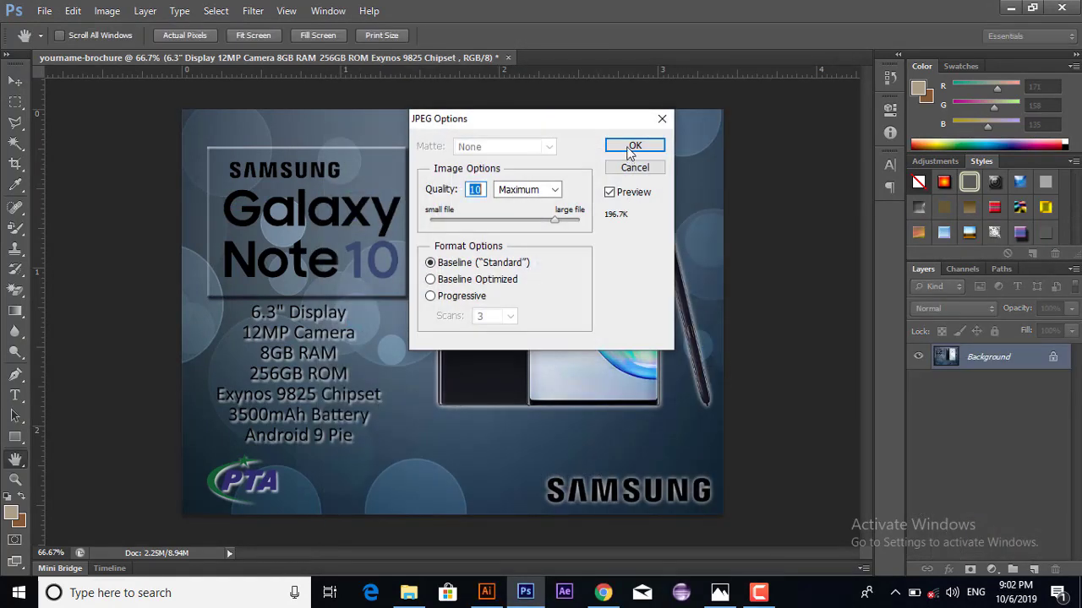
pyautogui.click(633, 146)
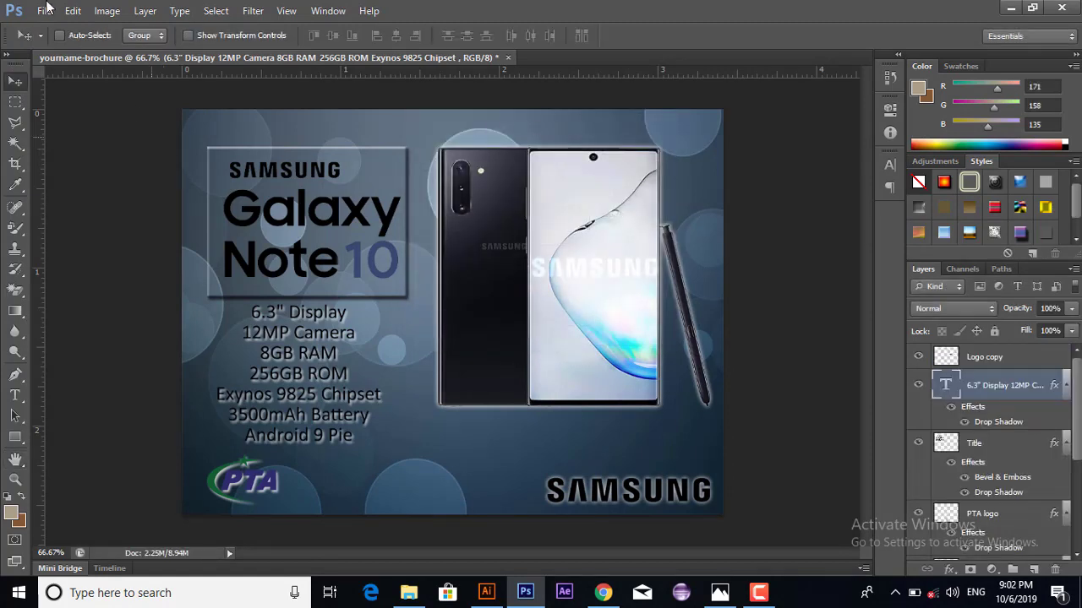
# Step: Save the layered document in Photoshop (PSD) format as yourname-brochure in the Exercise Images folder
pyautogui.click(44, 11)
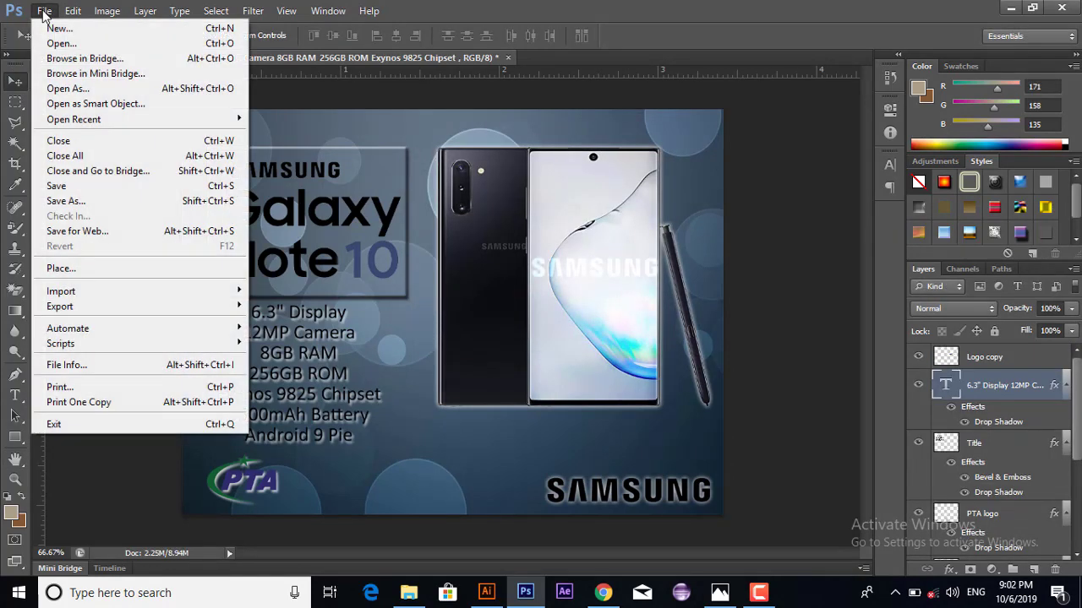
pyautogui.click(141, 205)
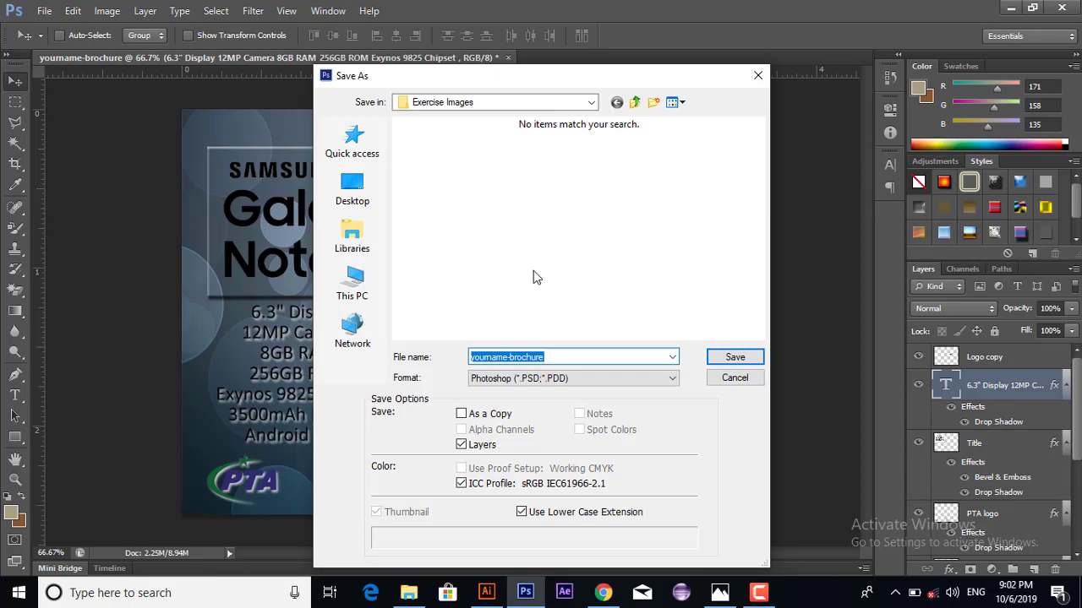
pyautogui.click(743, 356)
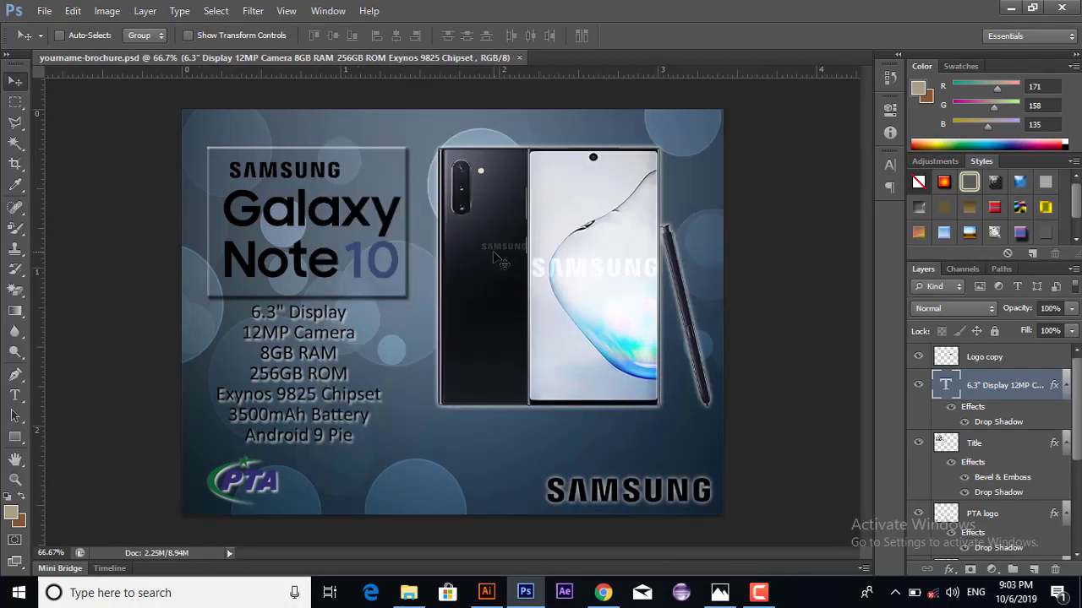